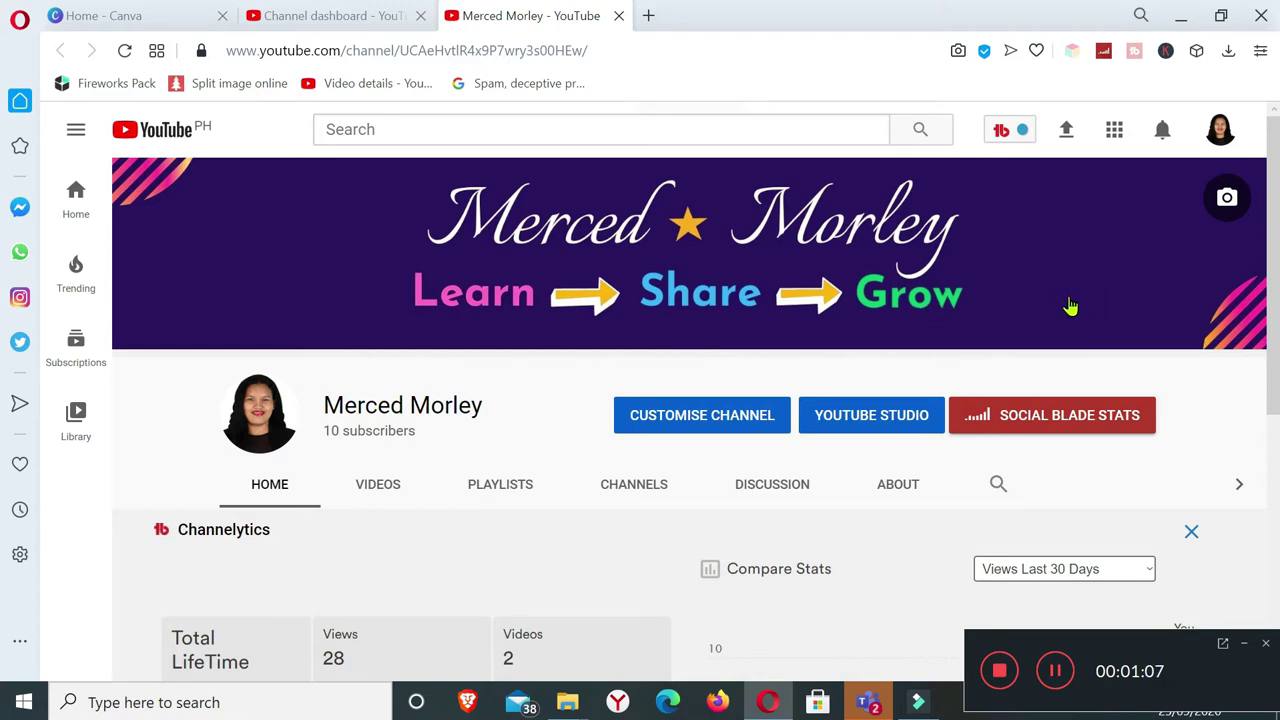
Open YouTube's Channel art upload dialog from the camera icon on the banner.
left_click(1125, 295)
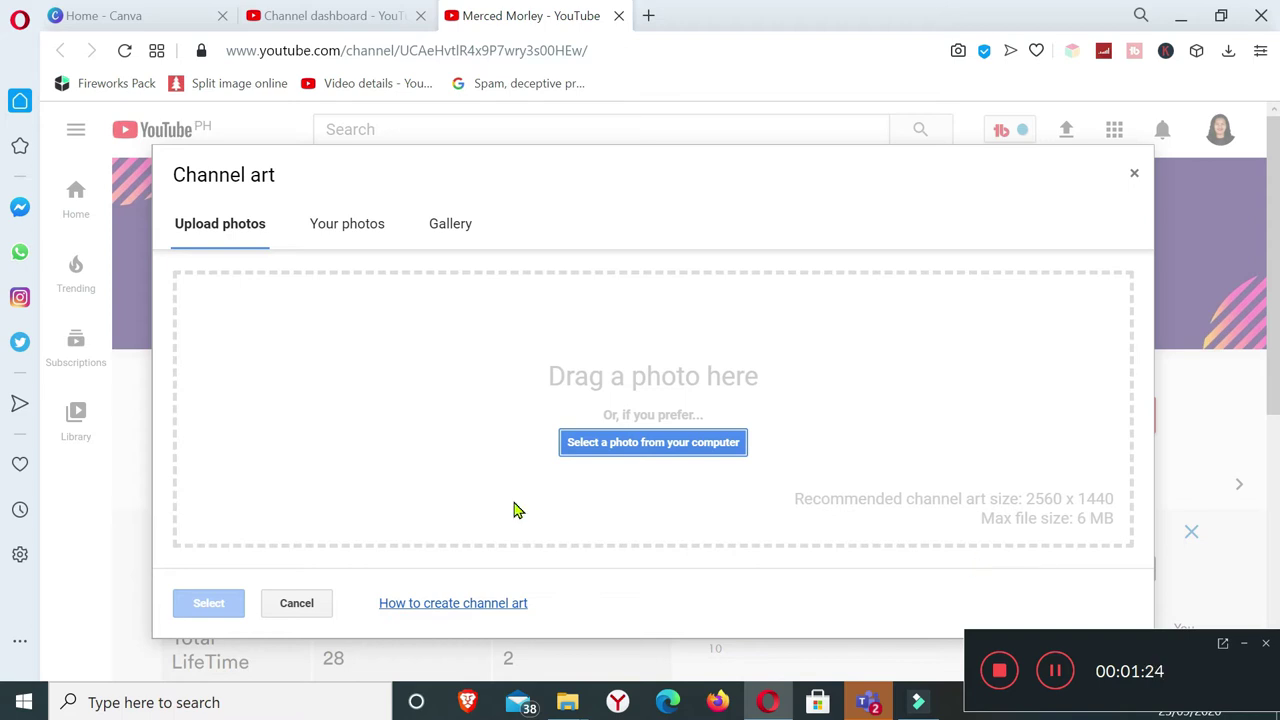
Switch to the Home - Canva browser tab.
left_click(168, 15)
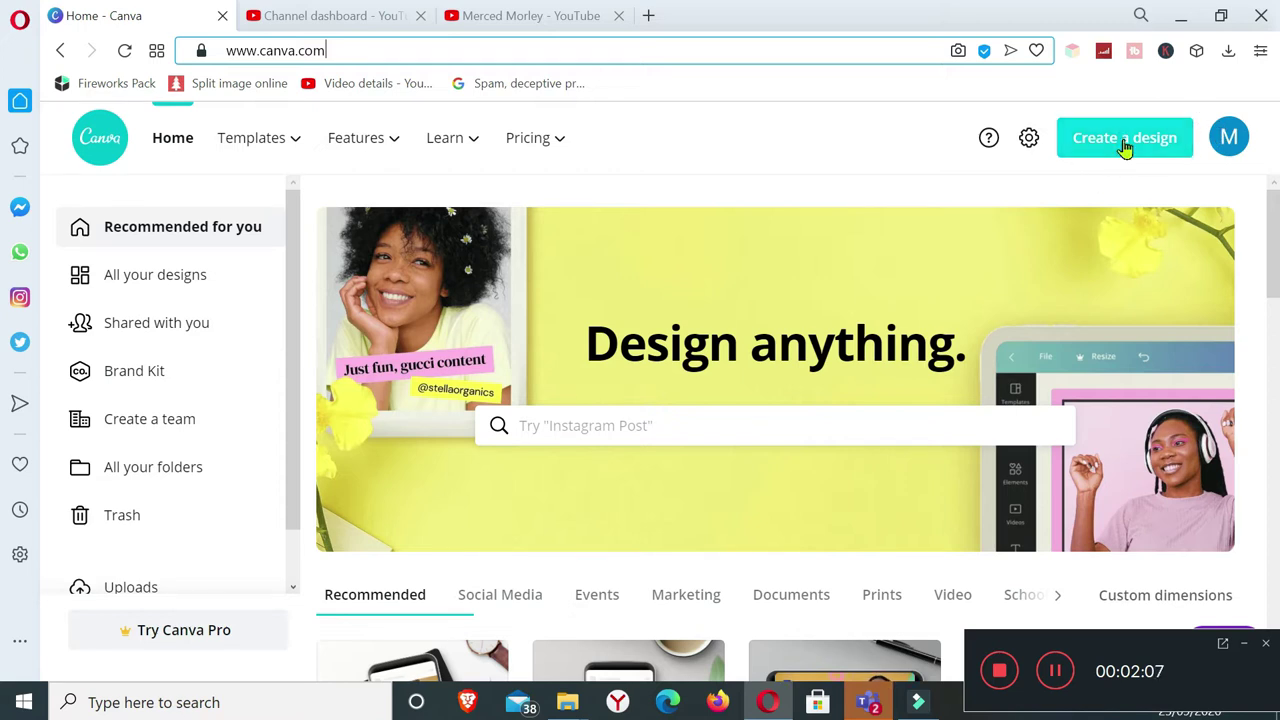
Start a blank YouTube Channel Art design (2560 × 1440 px) by searching 'youtube'.
left_click(1125, 145)
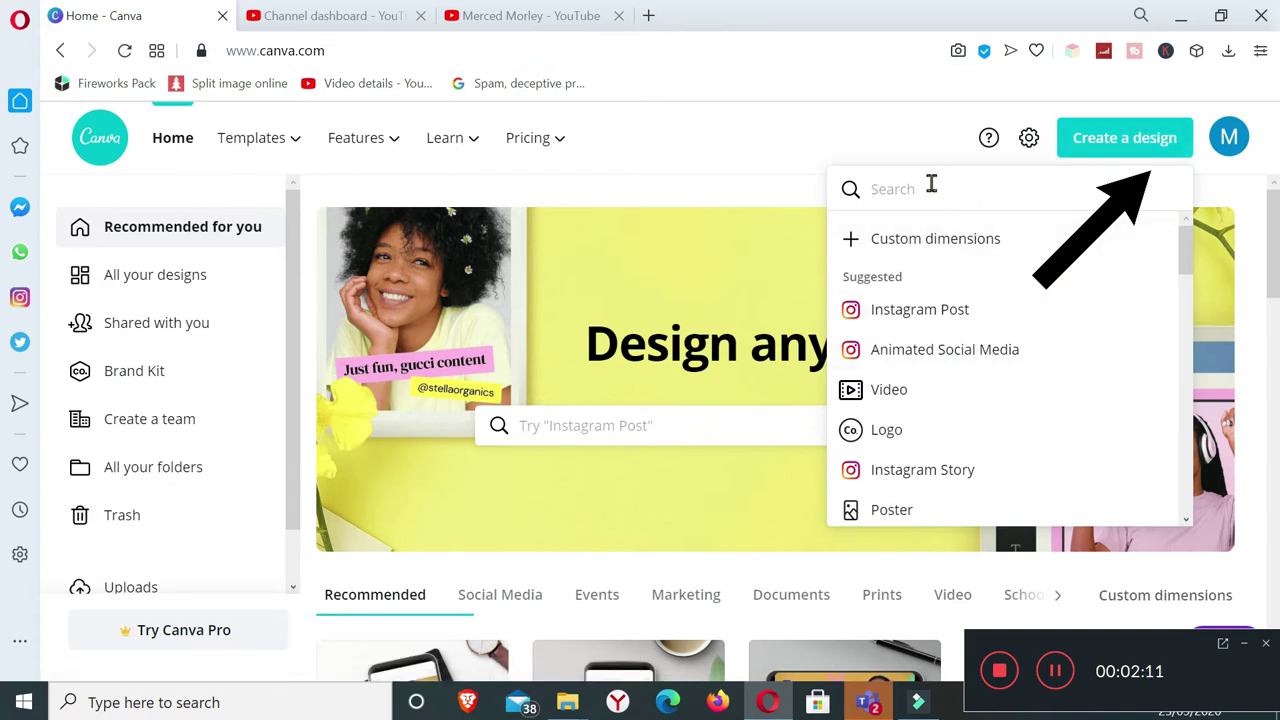
type("y")
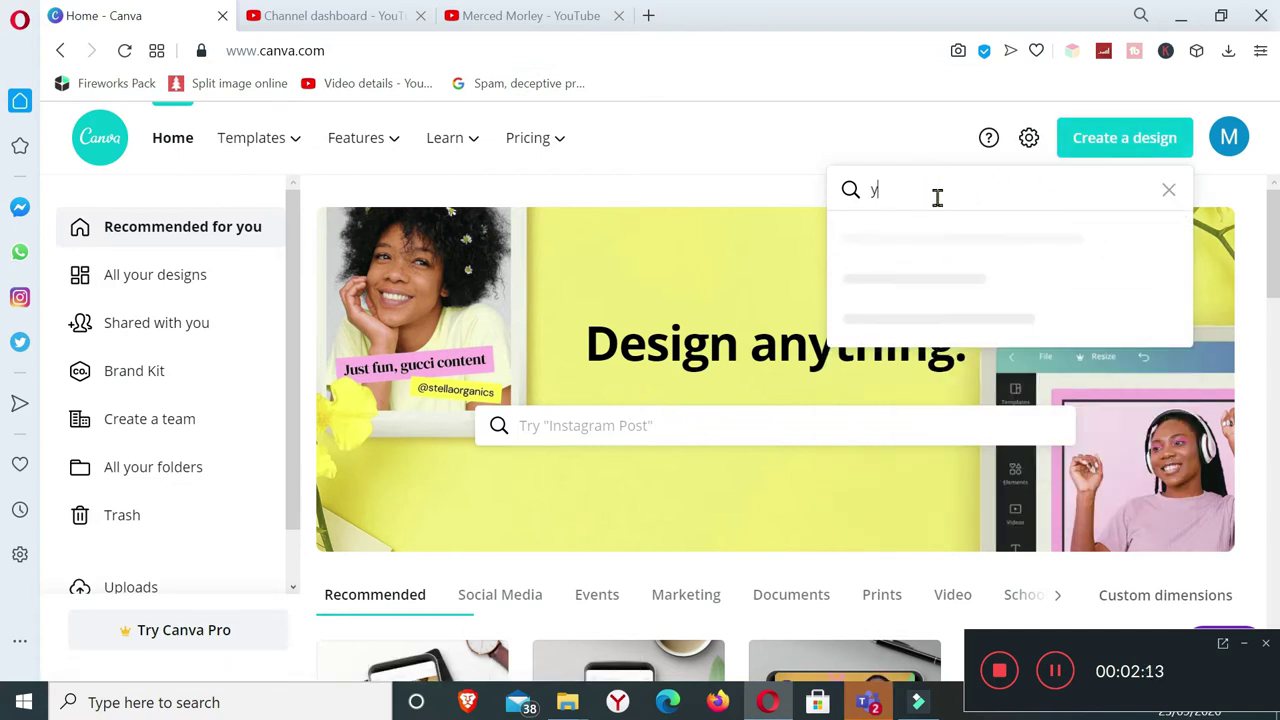
type("outube")
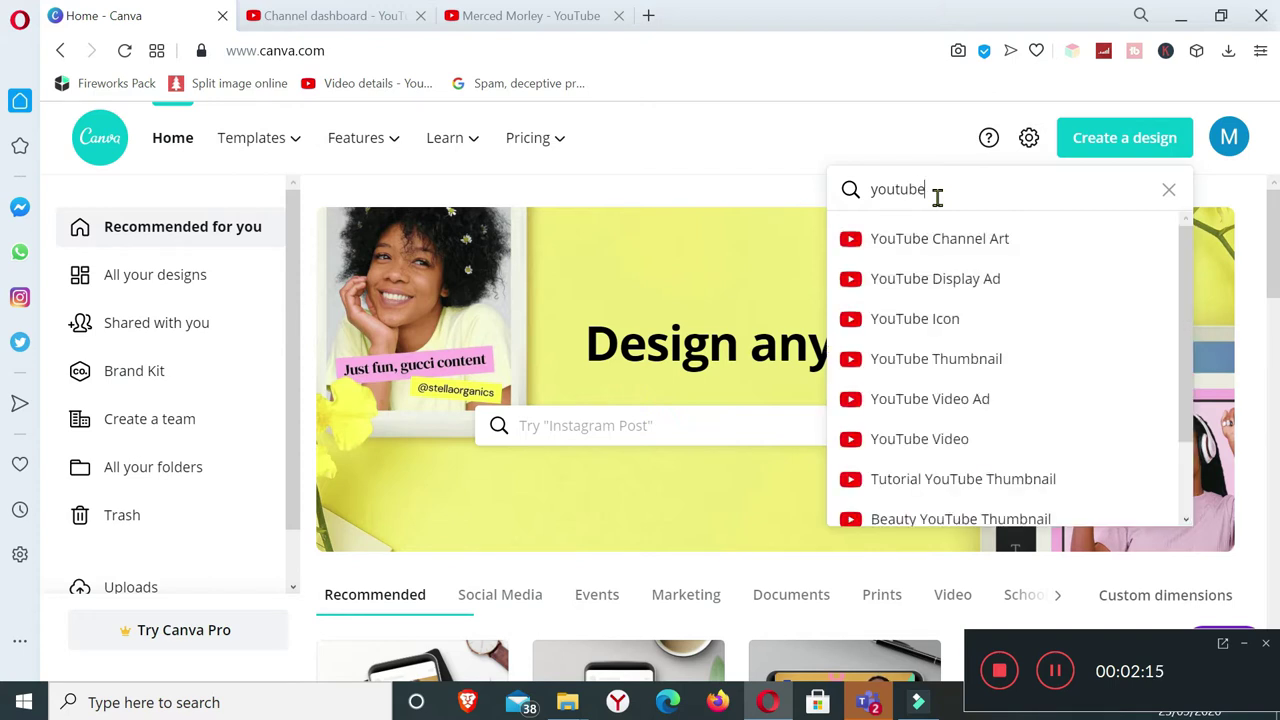
left_click(1023, 255)
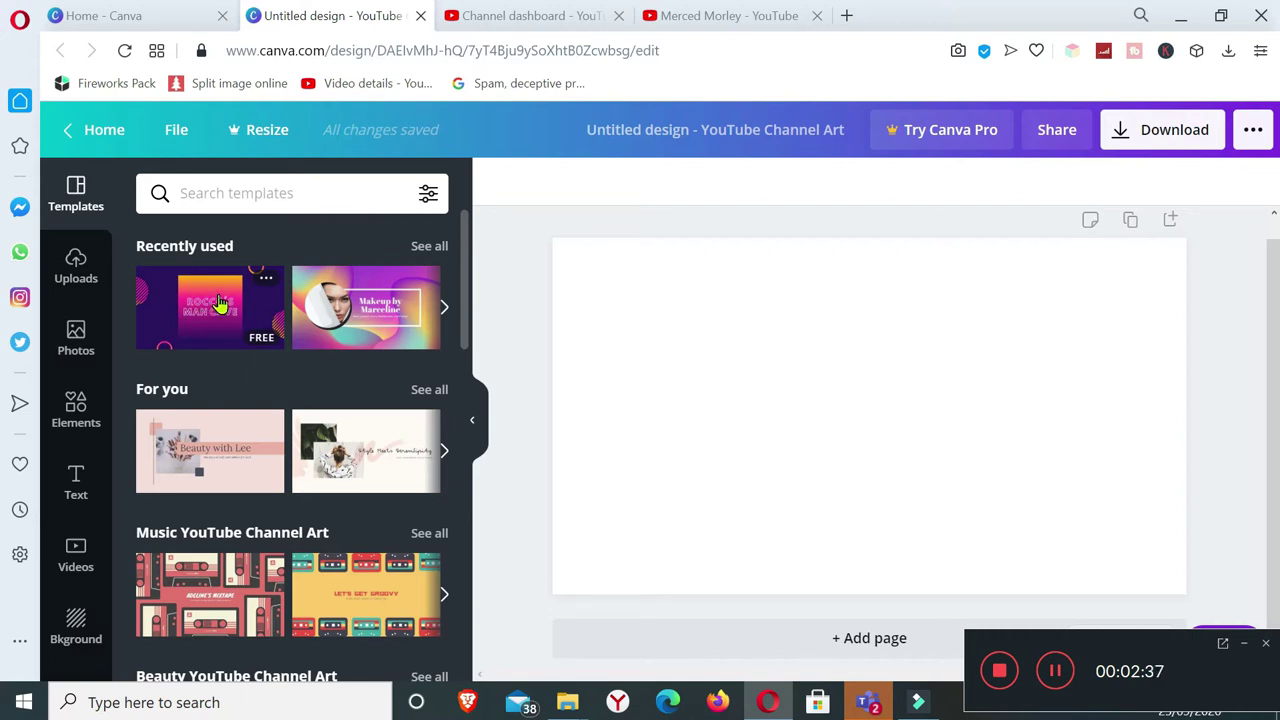
Apply the ROCCO'S MAN CAVE template, then browse through the other templates.
left_click(220, 303)
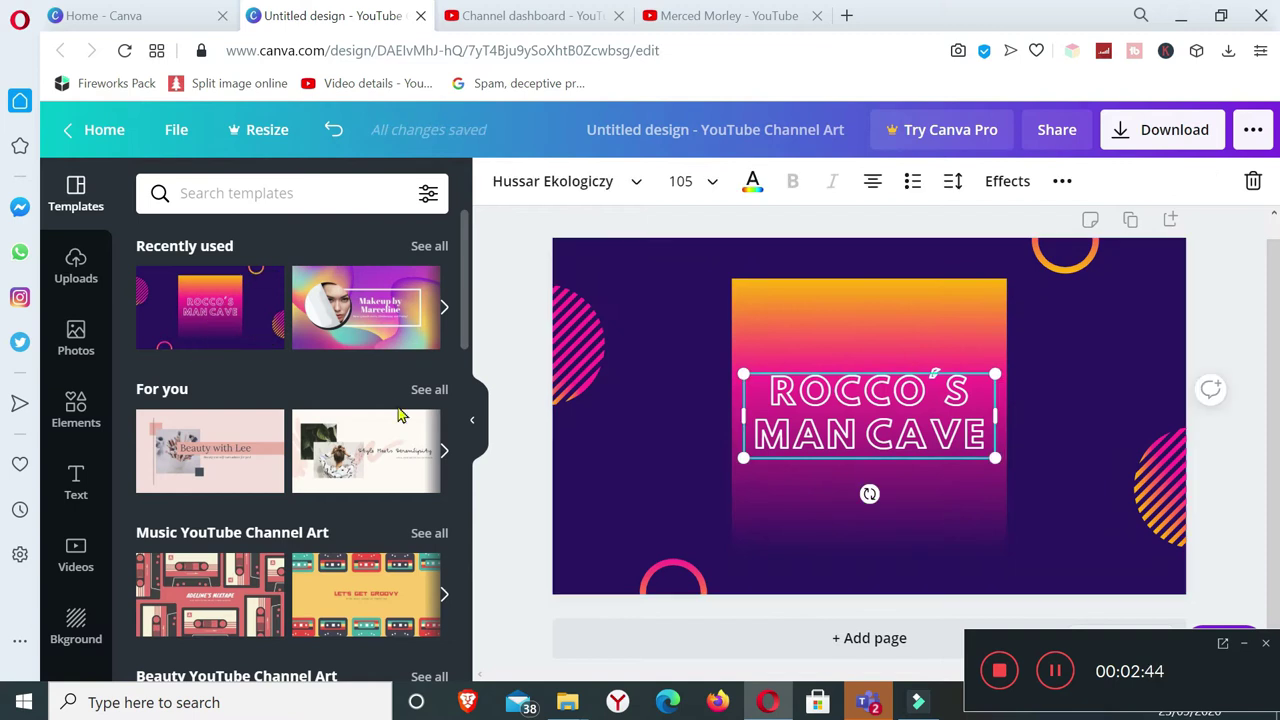
scroll(415, 483, "down", 2)
scroll(415, 483, "down", 4)
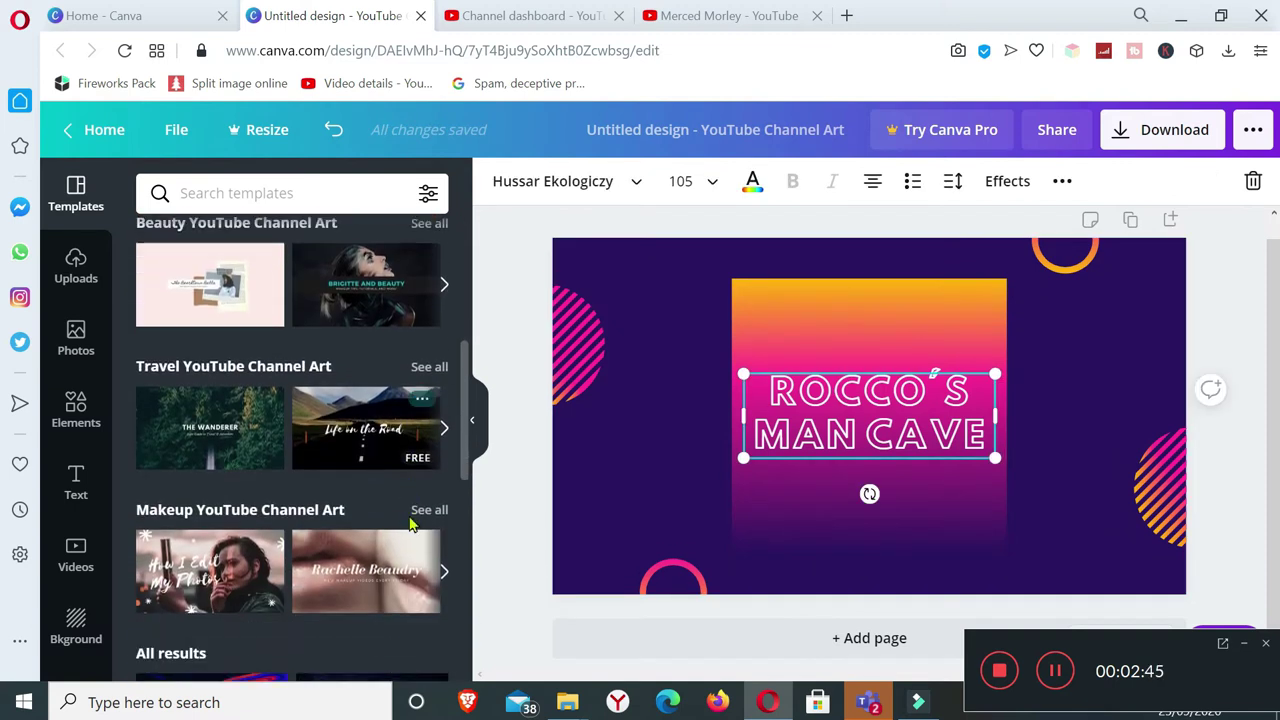
scroll(228, 410, "down", 3)
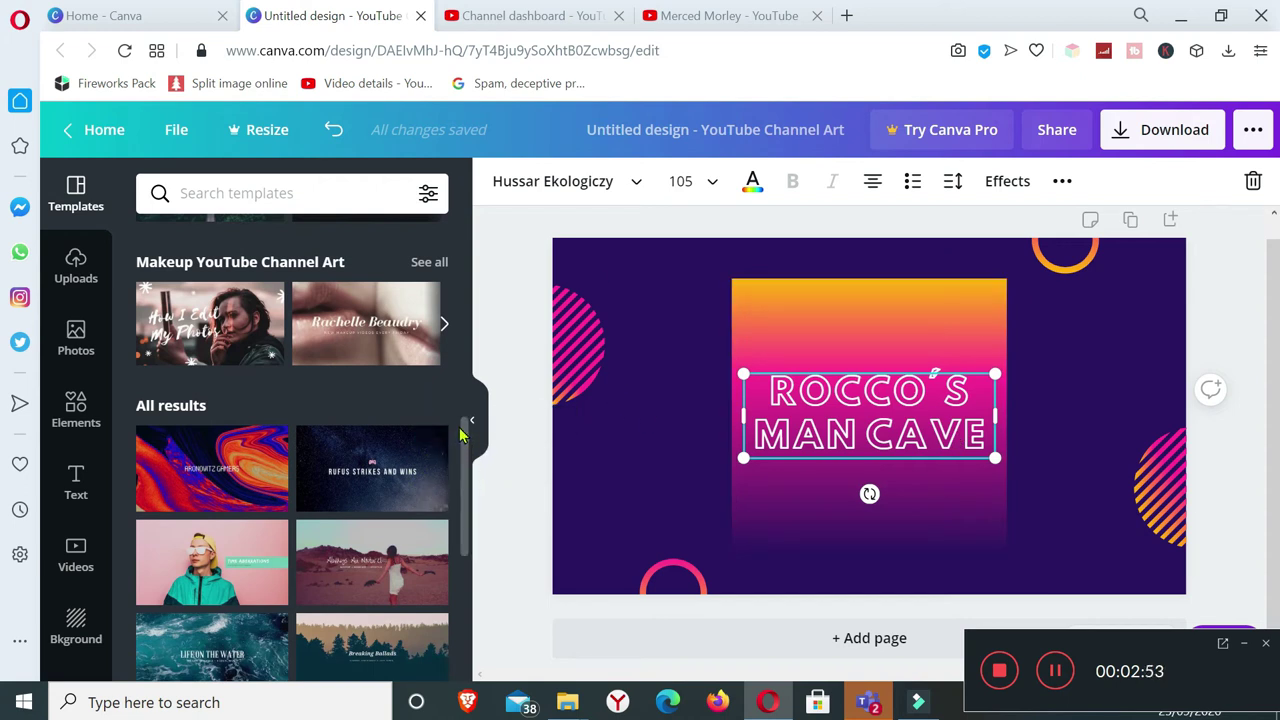
scroll(463, 432, "down", 6)
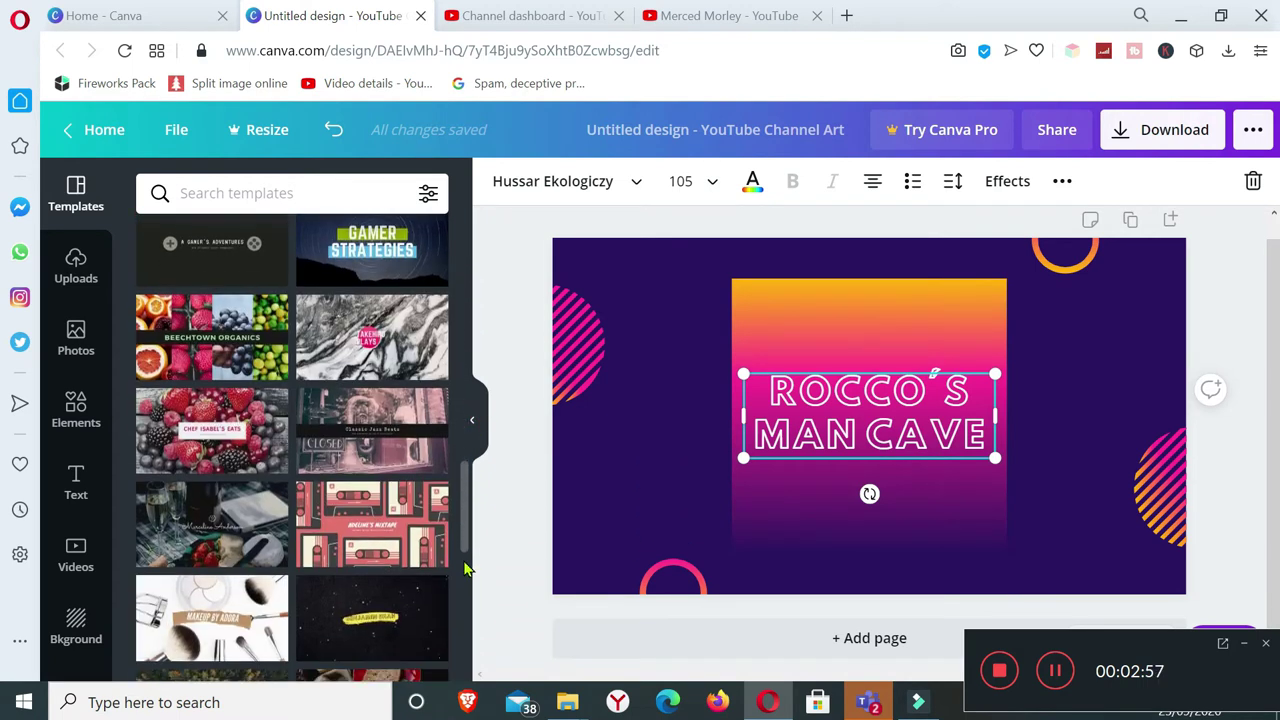
scroll(465, 569, "up", 3)
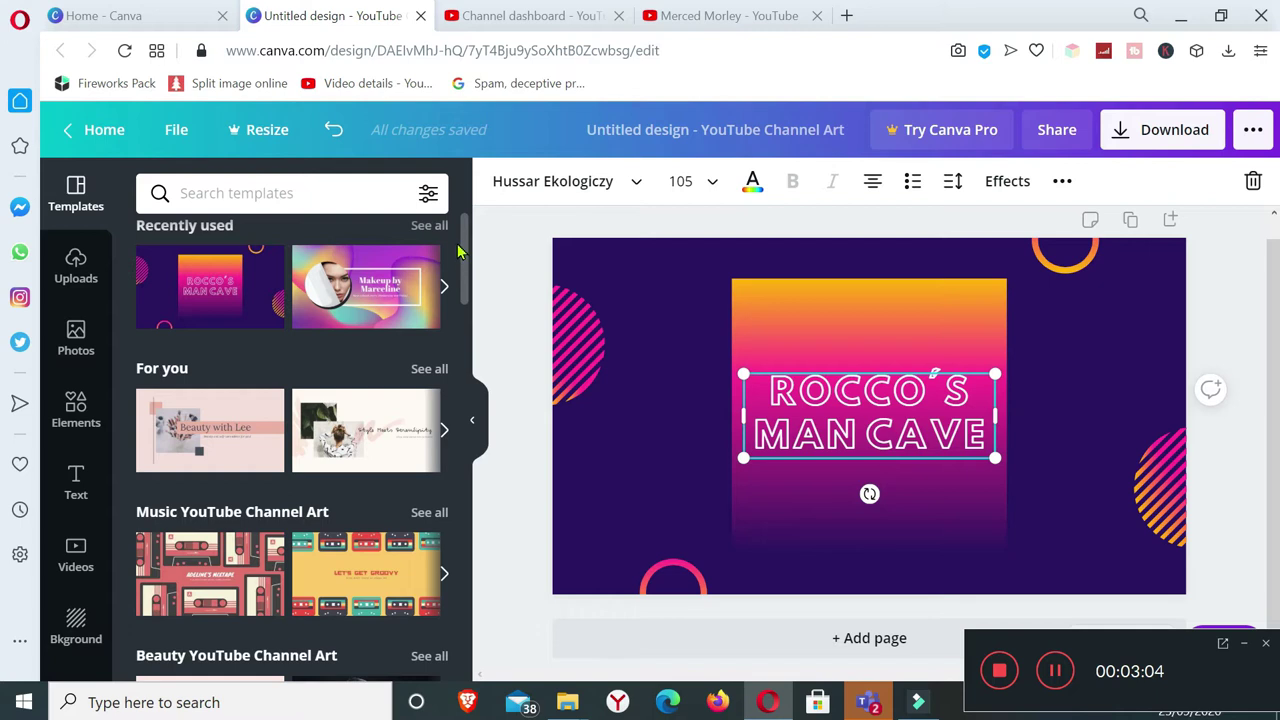
scroll(458, 252, "down", 2)
scroll(470, 330, "down", 2)
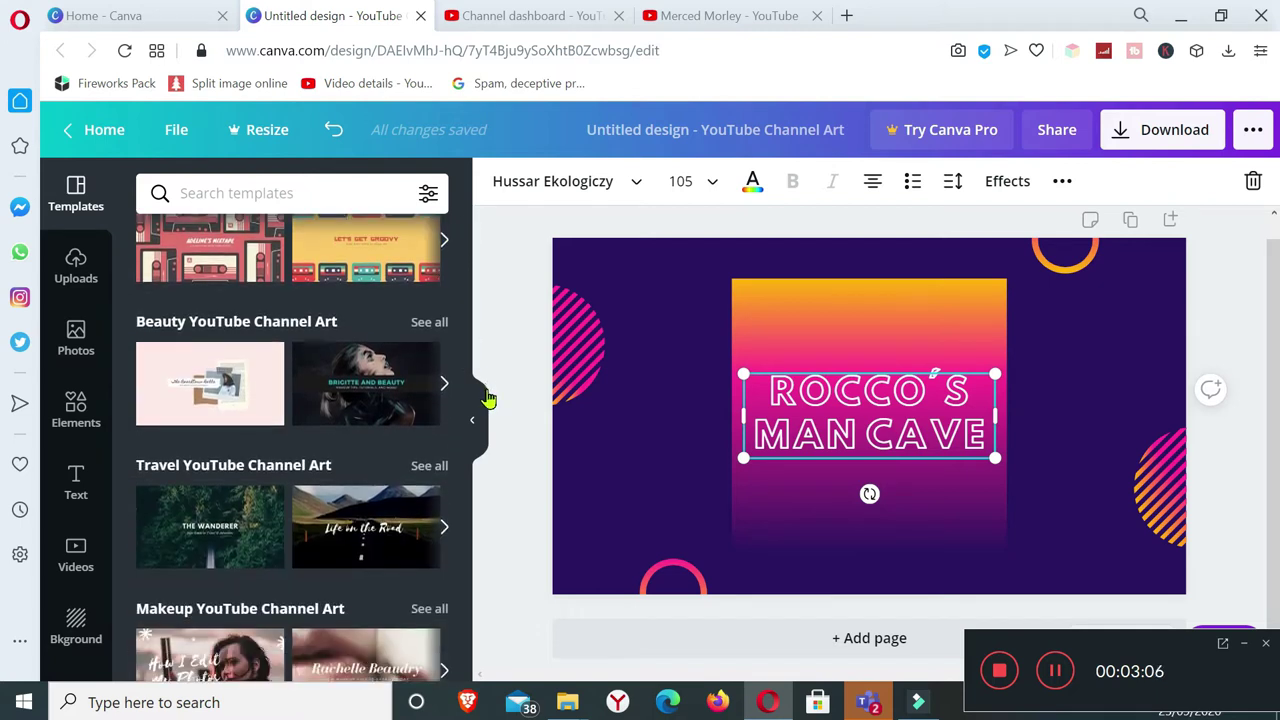
scroll(471, 334, "down", 2)
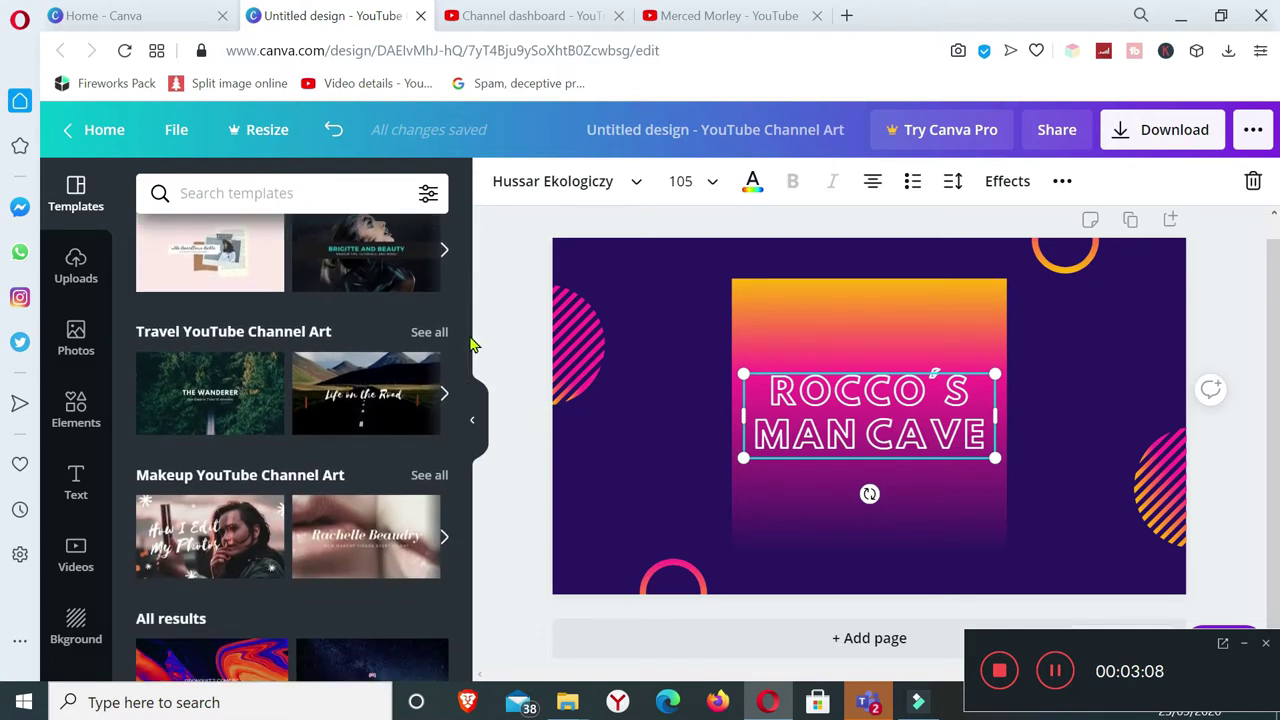
scroll(471, 423, "down", 6)
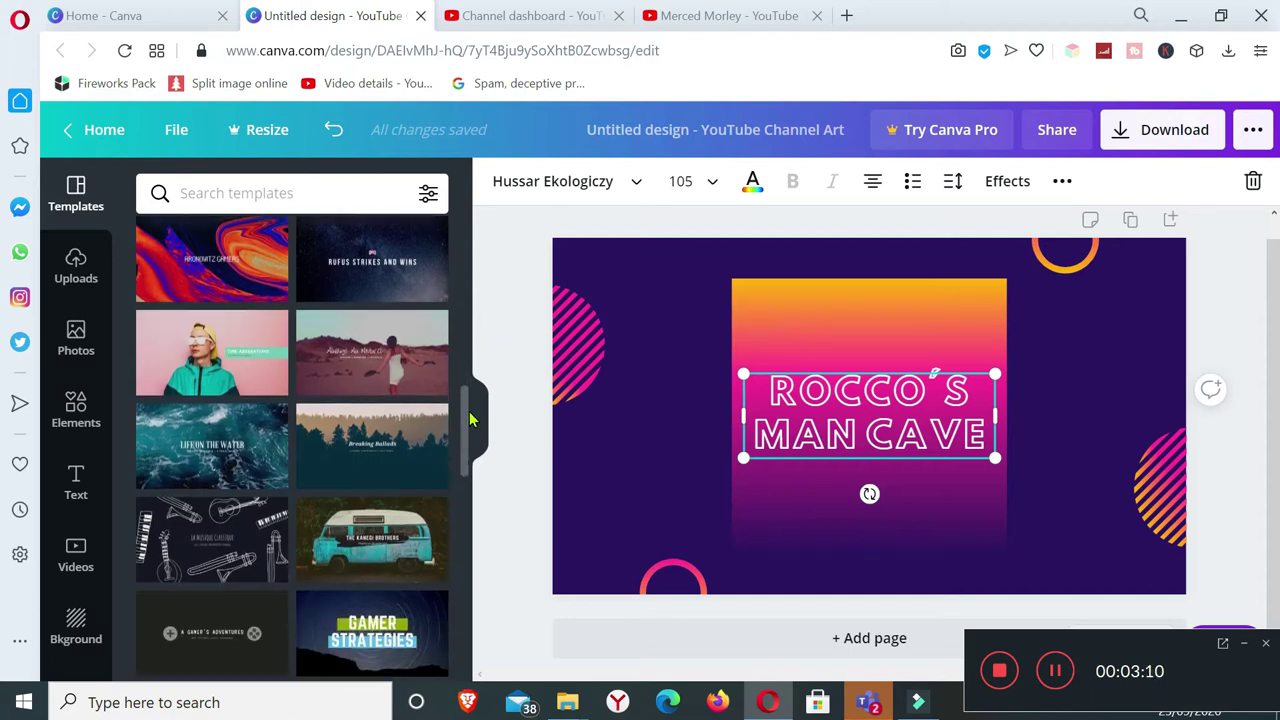
left_click_drag(463, 470, 461, 215)
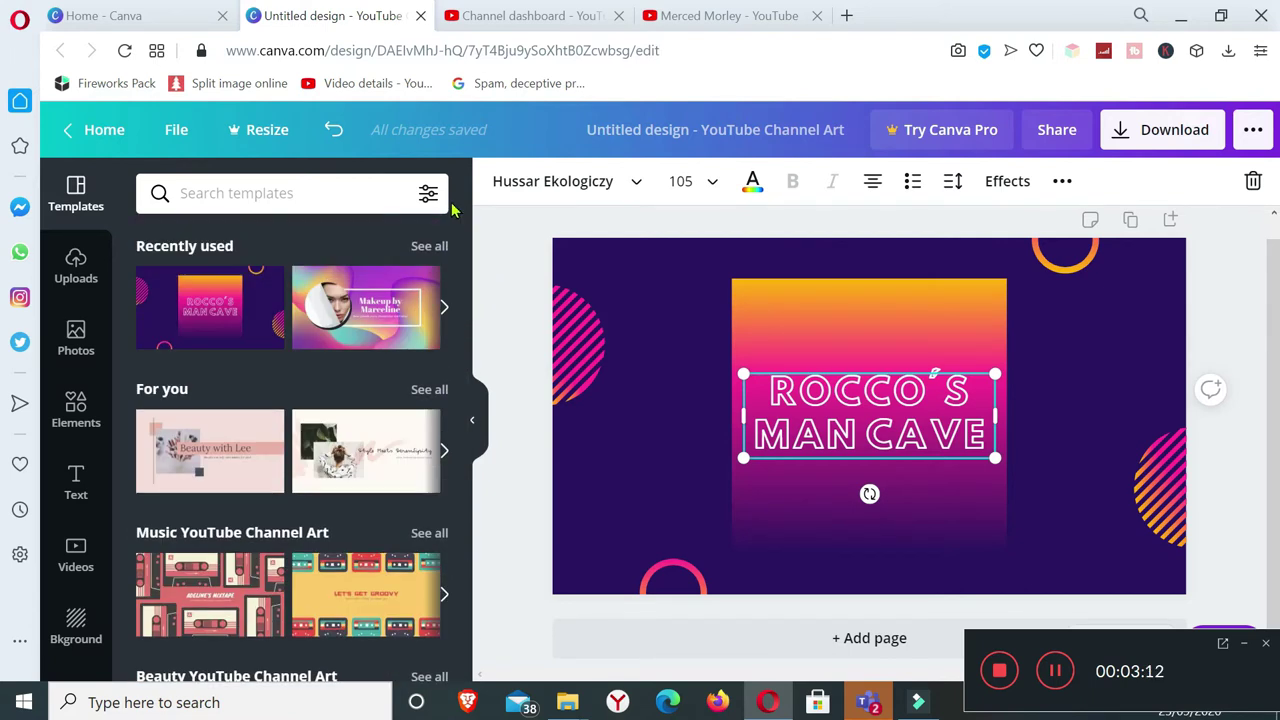
Delete the ROCCO'S MAN CAVE title text and the gradient rectangle behind it.
left_click(843, 391)
key("Delete")
left_click(959, 401)
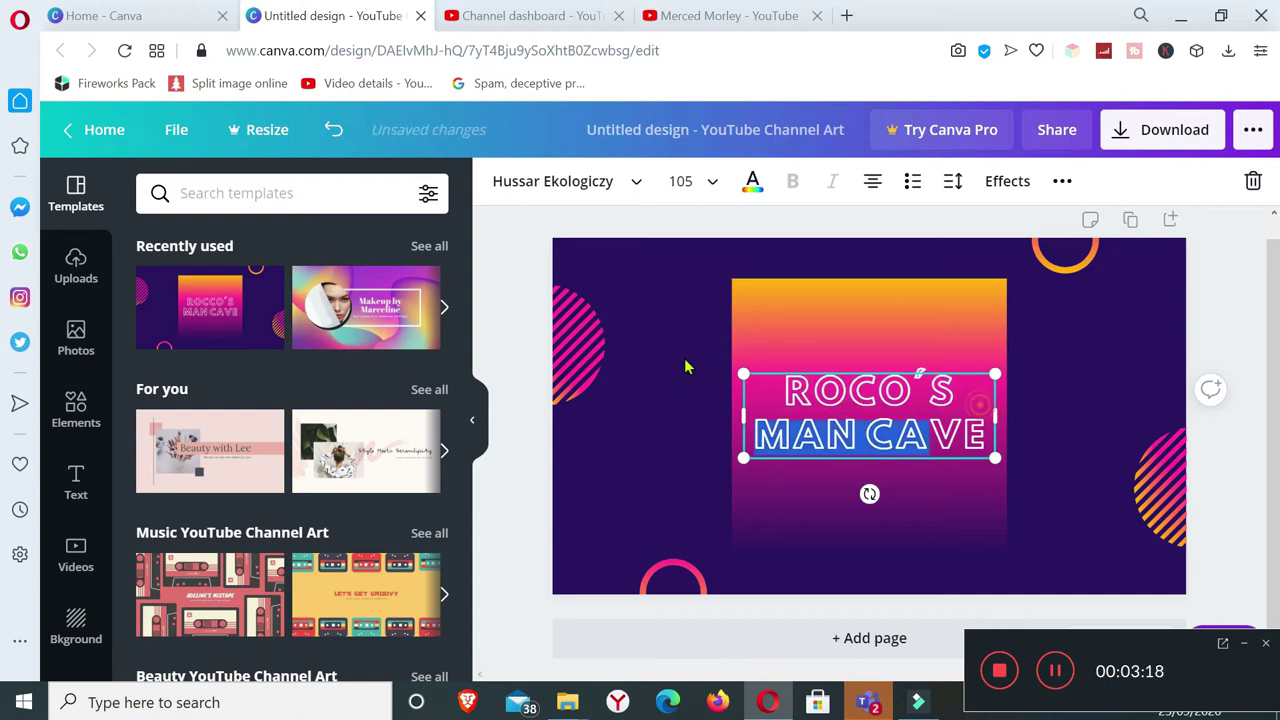
key("Delete")
key("Delete")
key("Delete")
key("Delete")
key("Delete")
key("Delete")
key("Delete")
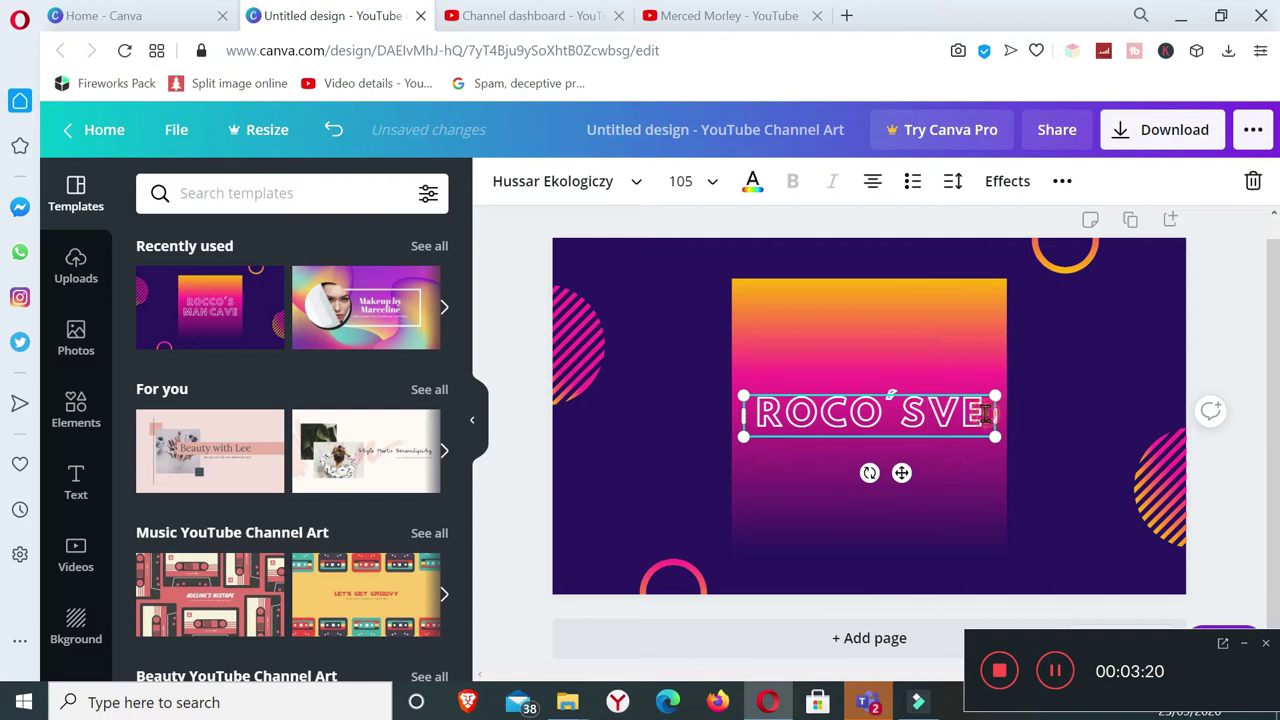
left_click(905, 415)
key("Delete")
key("Delete")
key("Delete")
left_click_drag(929, 424, 756, 410)
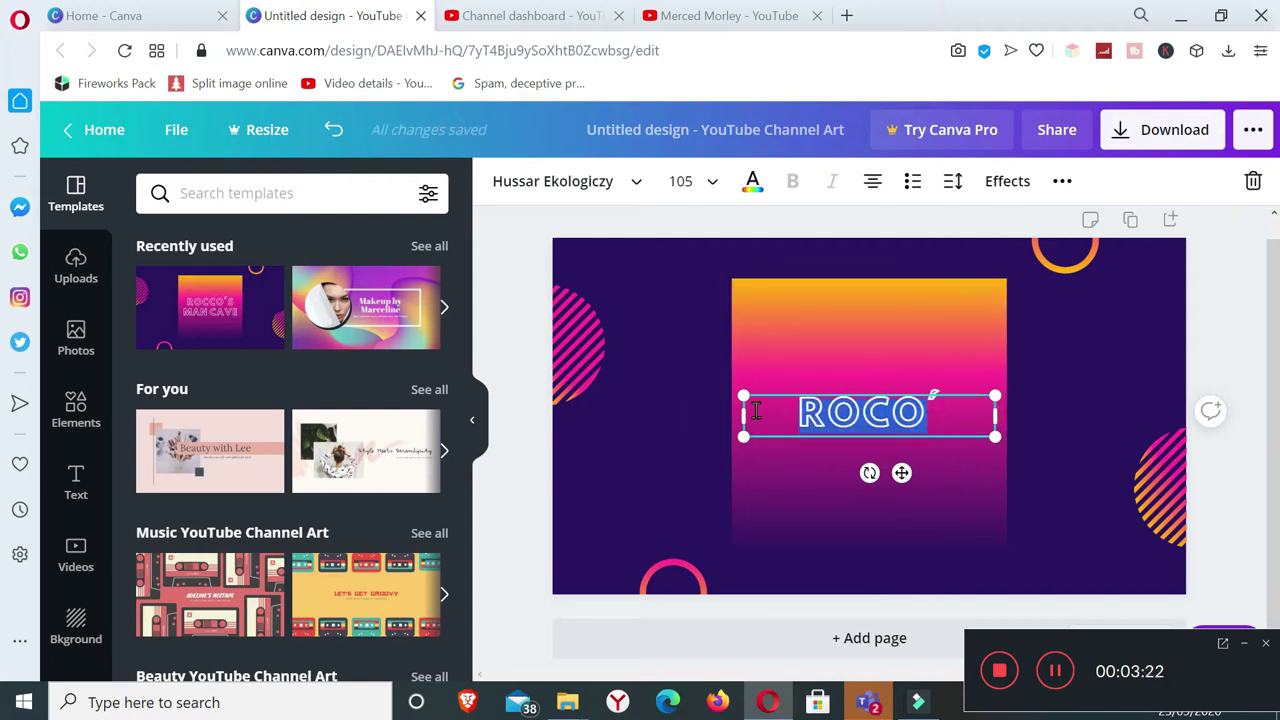
key("Delete")
left_click(923, 356)
key("Delete")
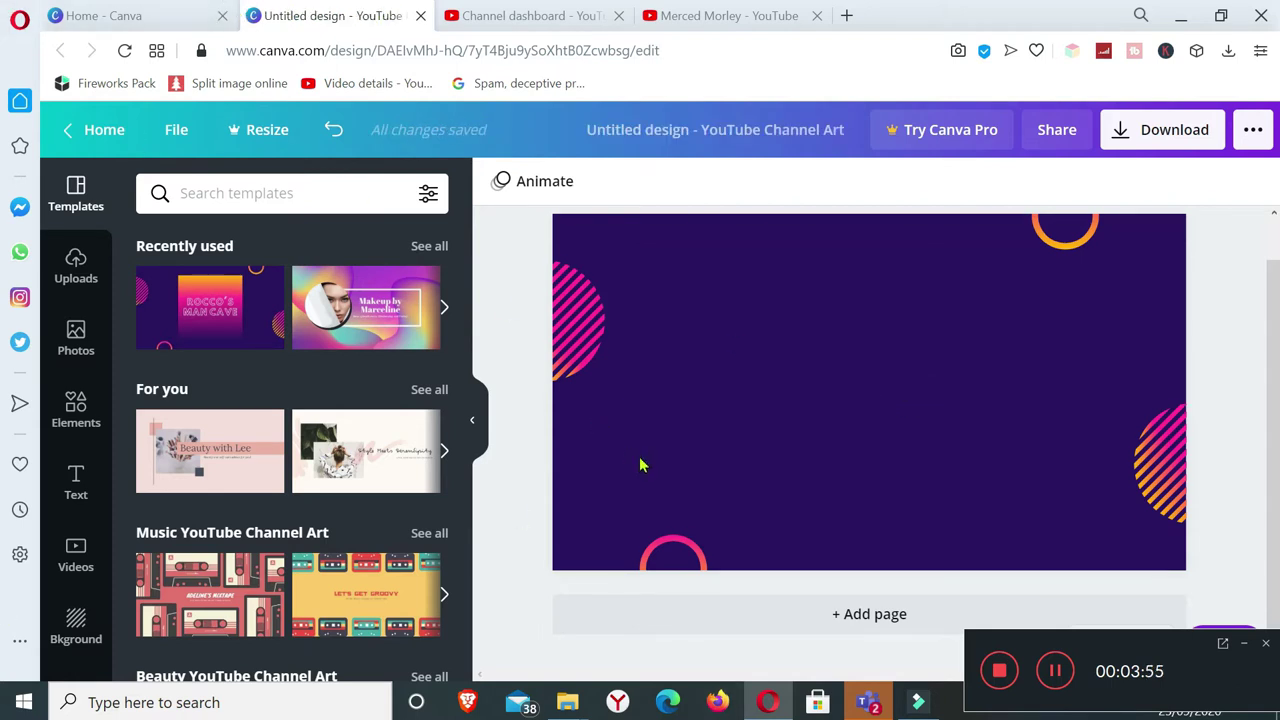
Recolour the left striped half-circle: first stripe pink, fourth stripe coral.
left_click(588, 332)
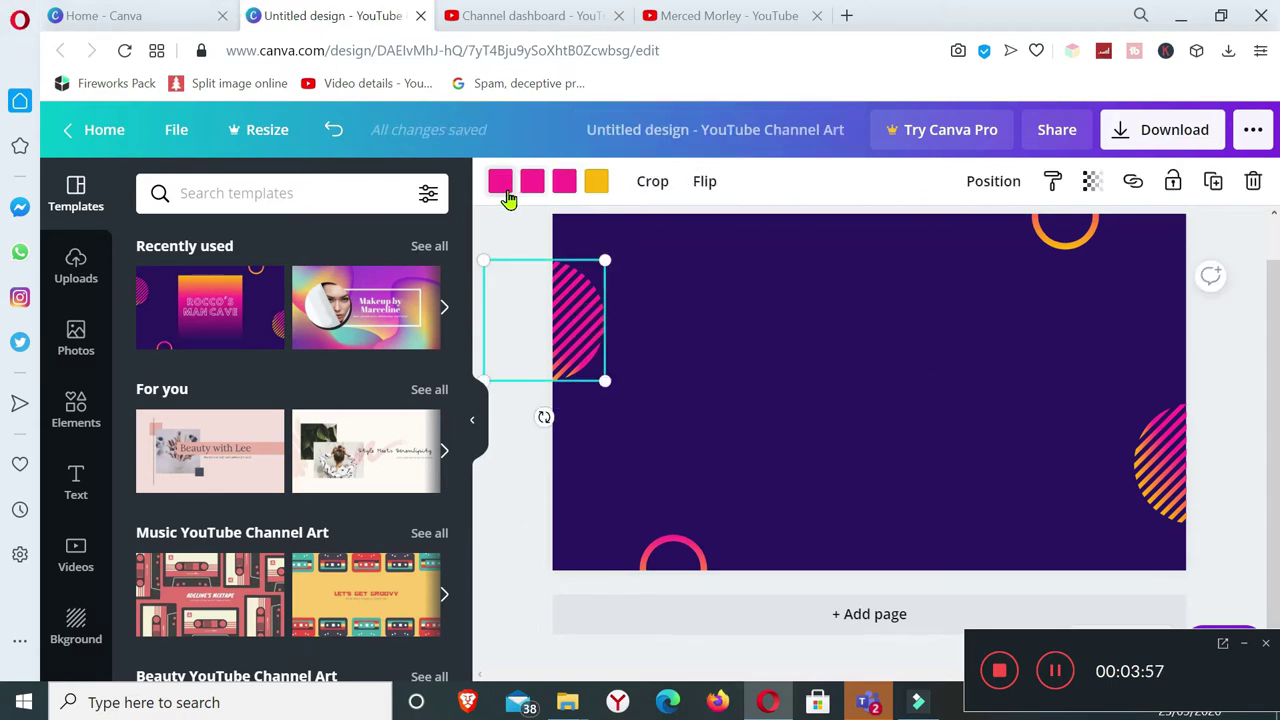
left_click(503, 189)
scroll(290, 505, "down", 3)
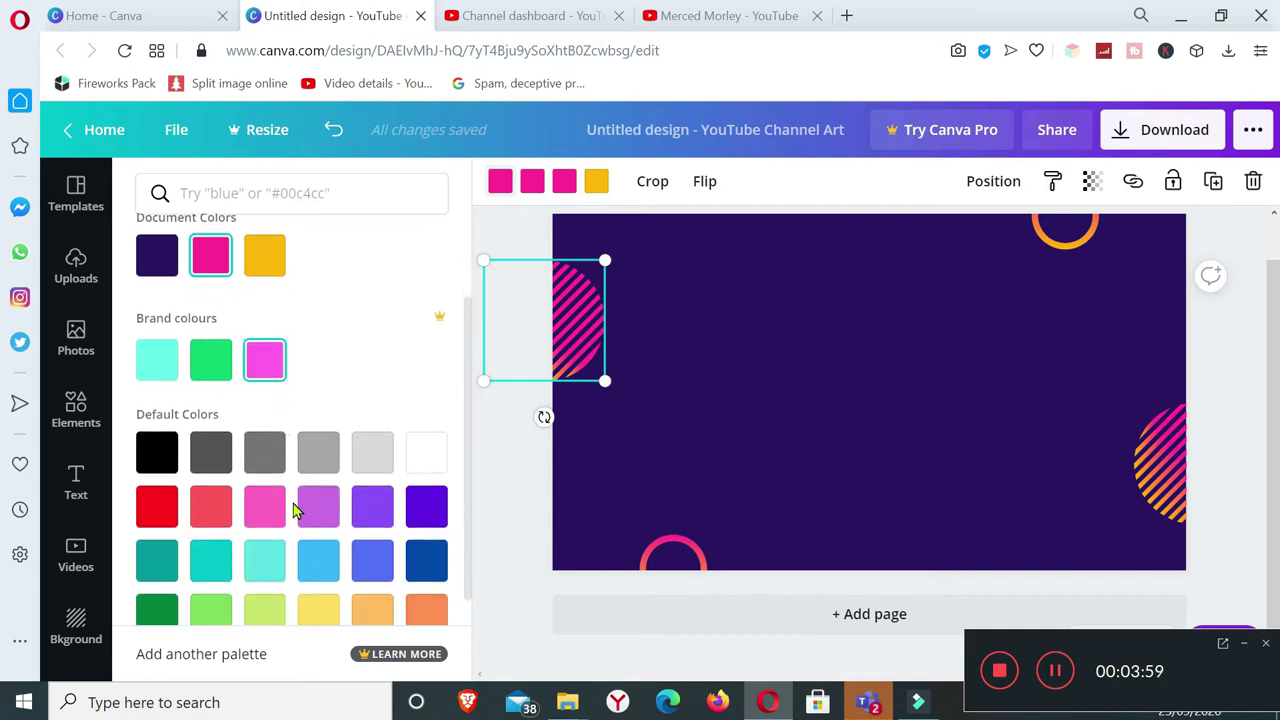
left_click(278, 508)
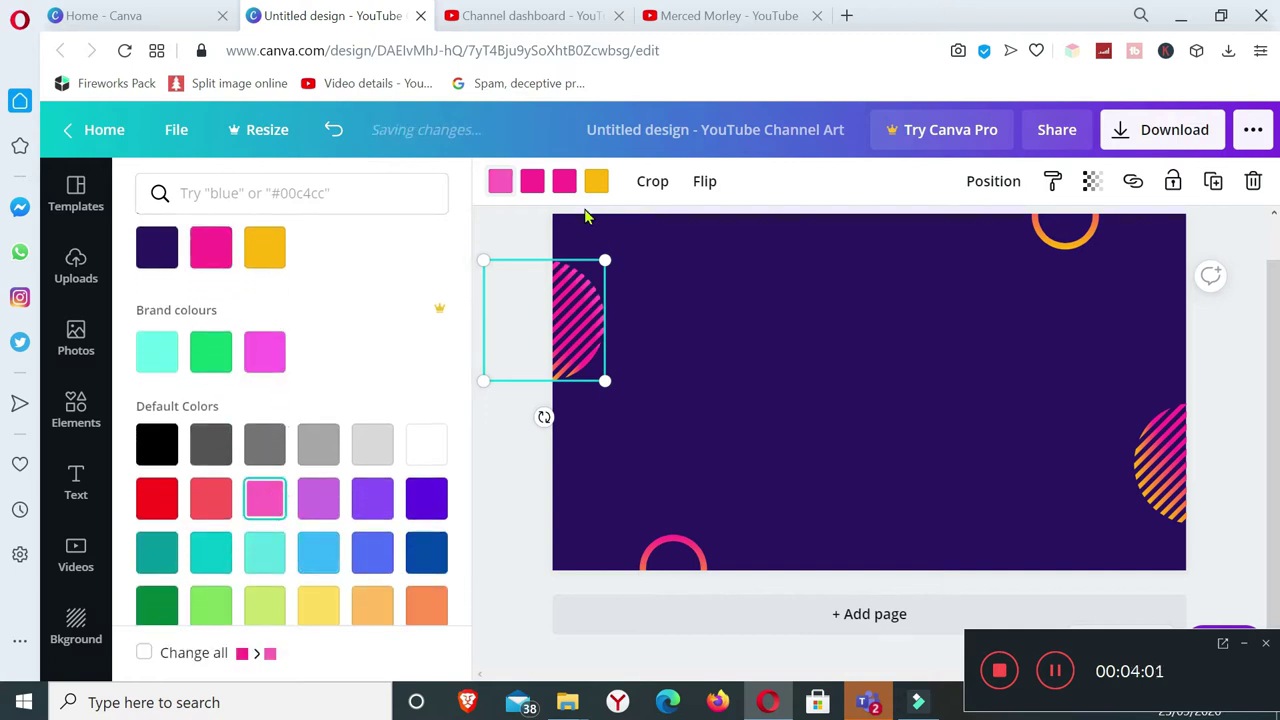
left_click(596, 187)
left_click(321, 601)
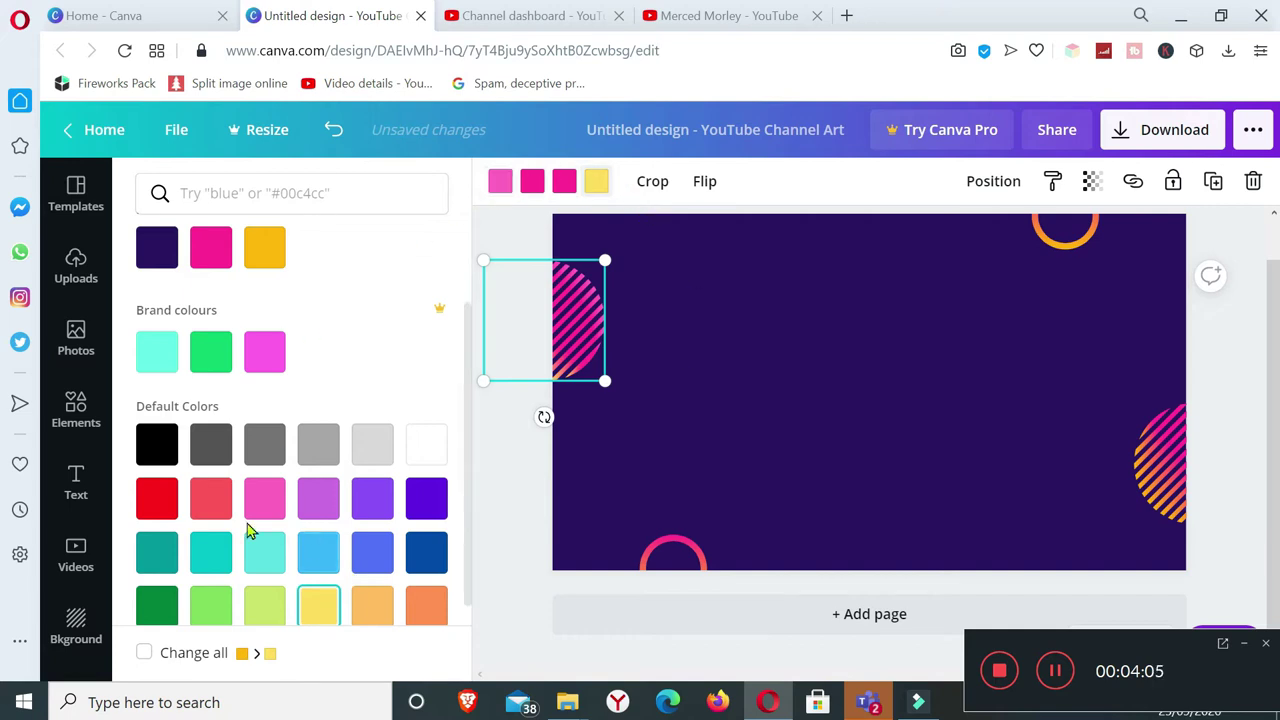
scroll(218, 508, "down", 1)
left_click(215, 485)
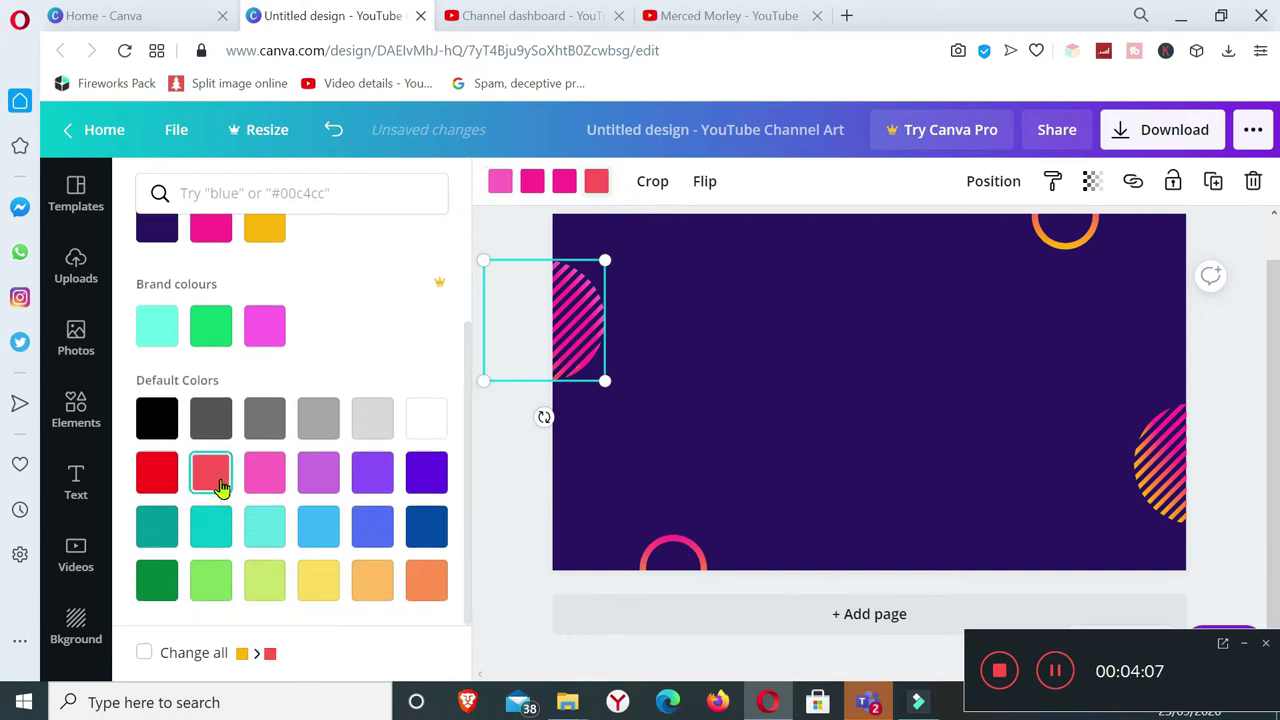
left_click(850, 316)
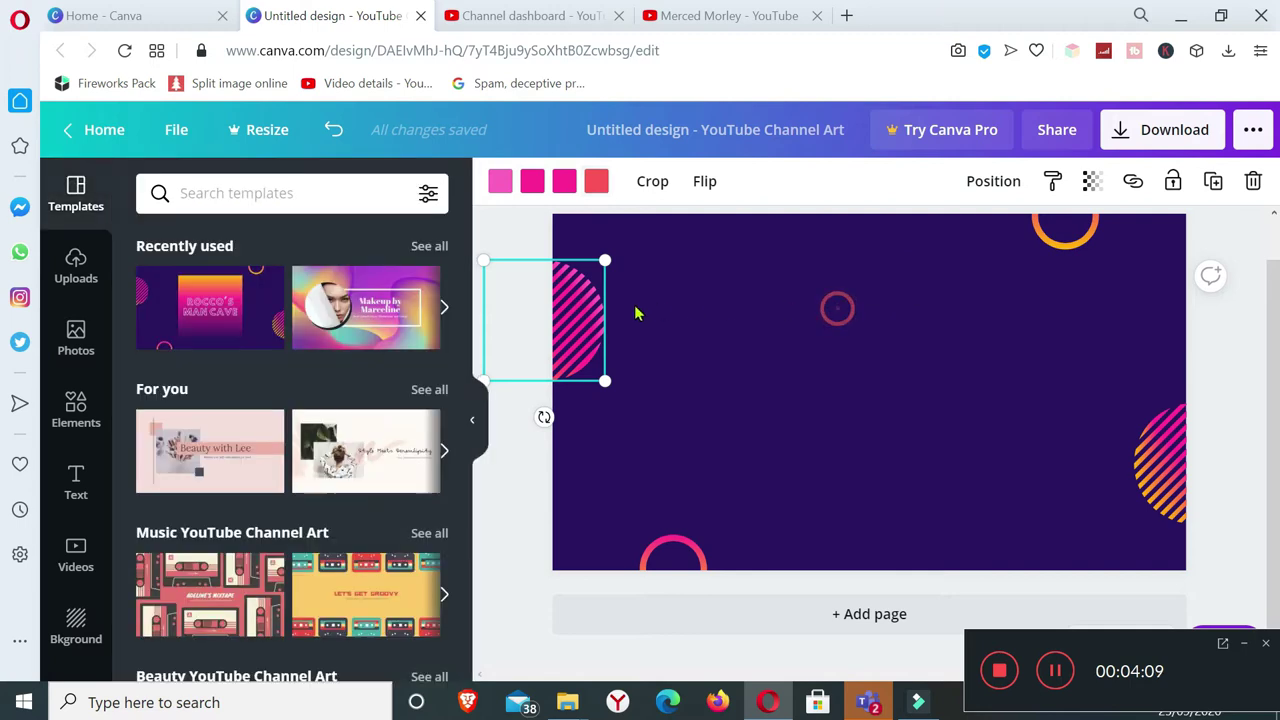
left_click(701, 311)
Recolour the right striped half-circle with a lighter yellow and a coral third stripe.
left_click(1068, 238)
left_click(674, 575)
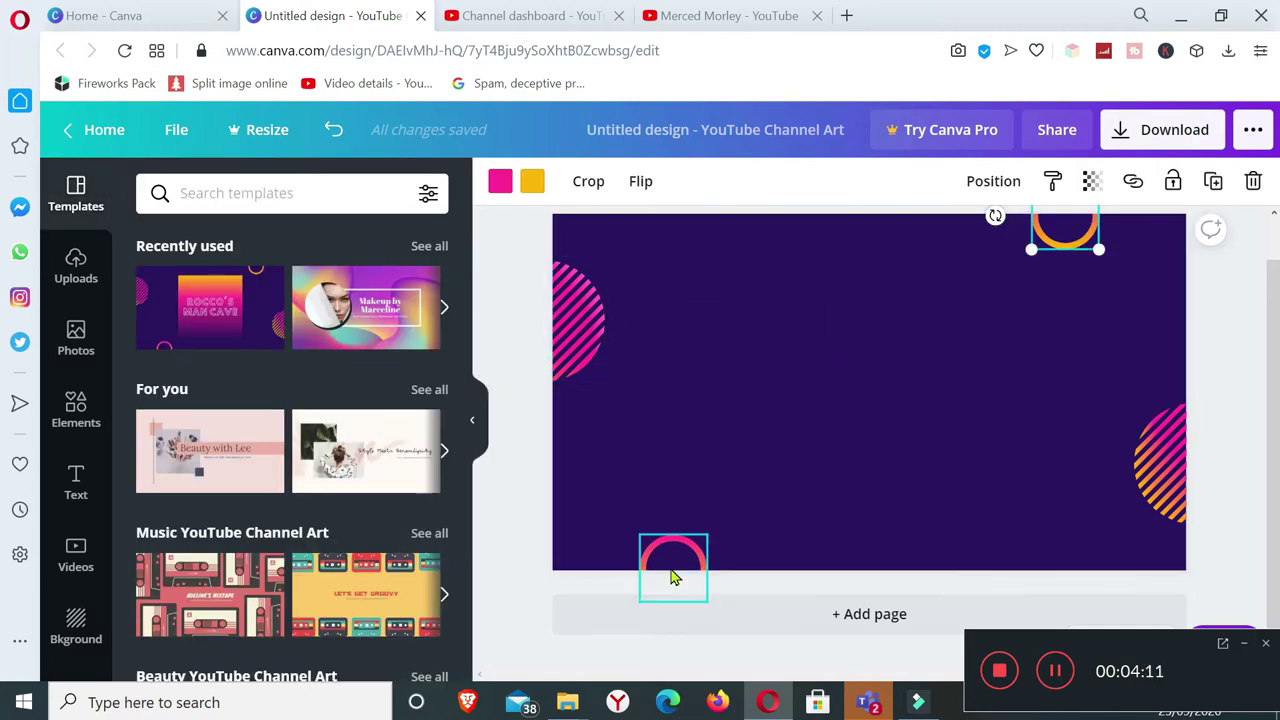
left_click(1163, 478)
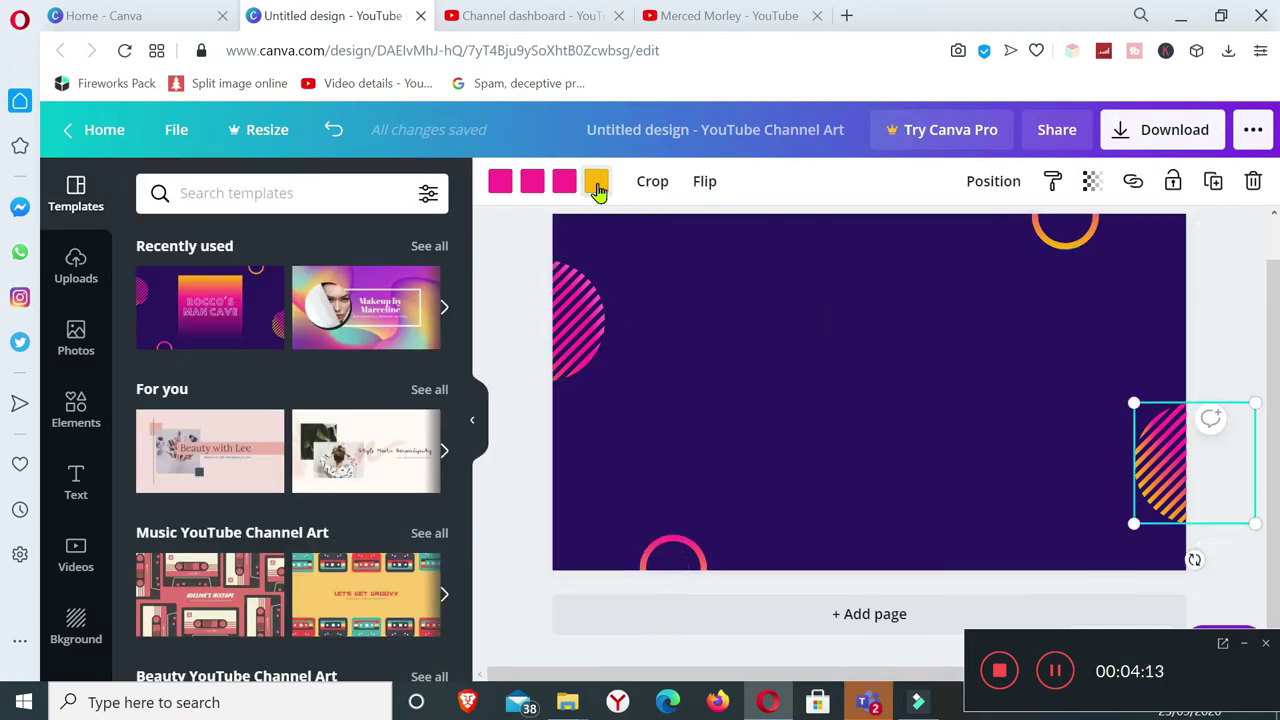
left_click(596, 181)
scroll(308, 508, "down", 2)
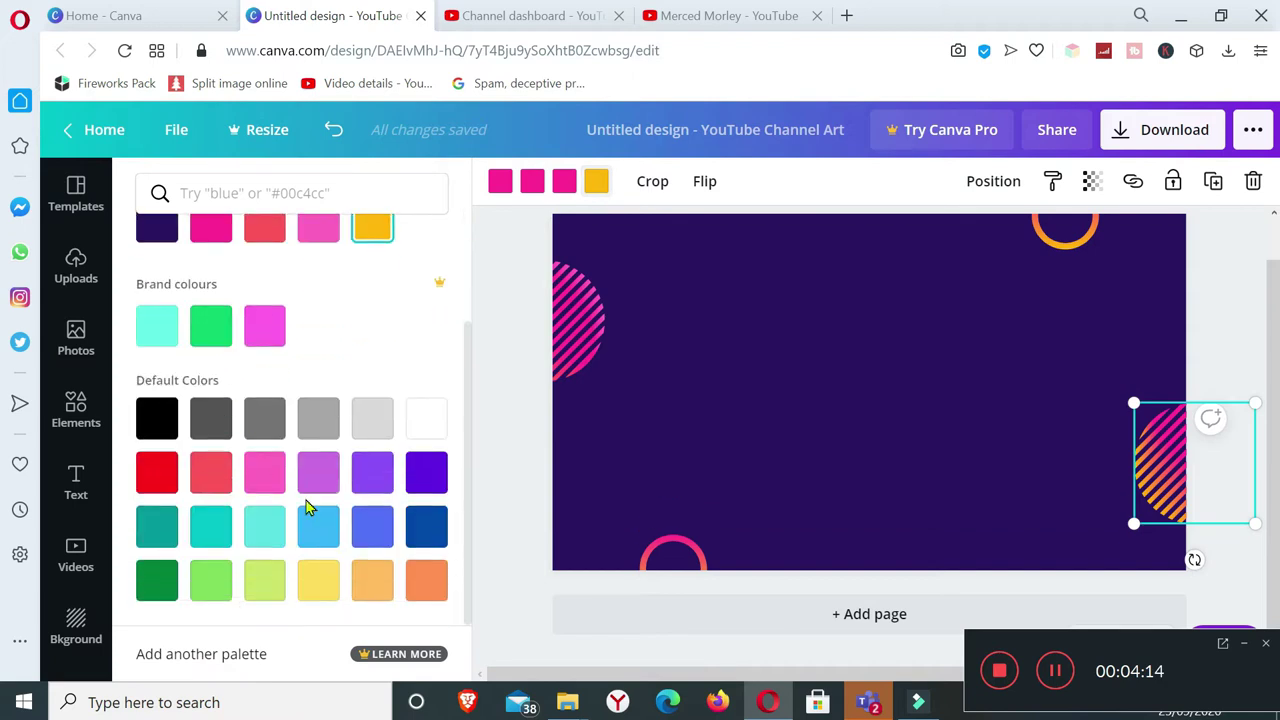
left_click(318, 580)
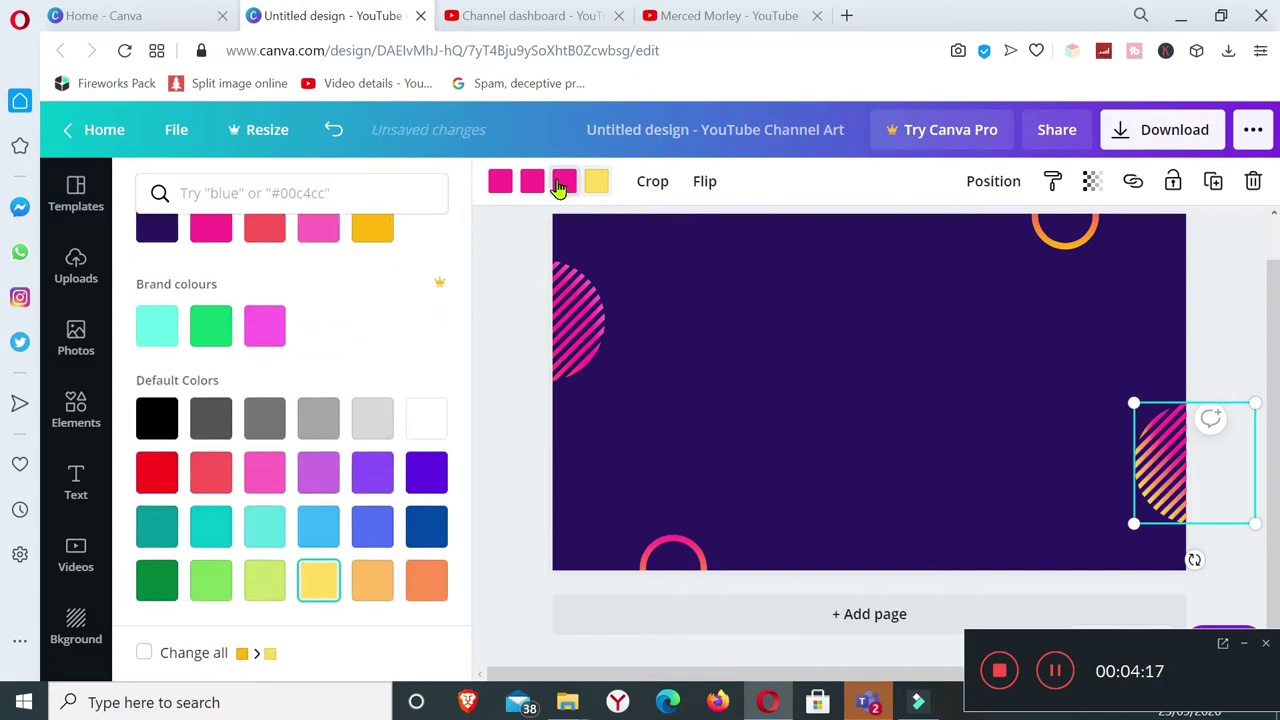
left_click(564, 181)
left_click(224, 470)
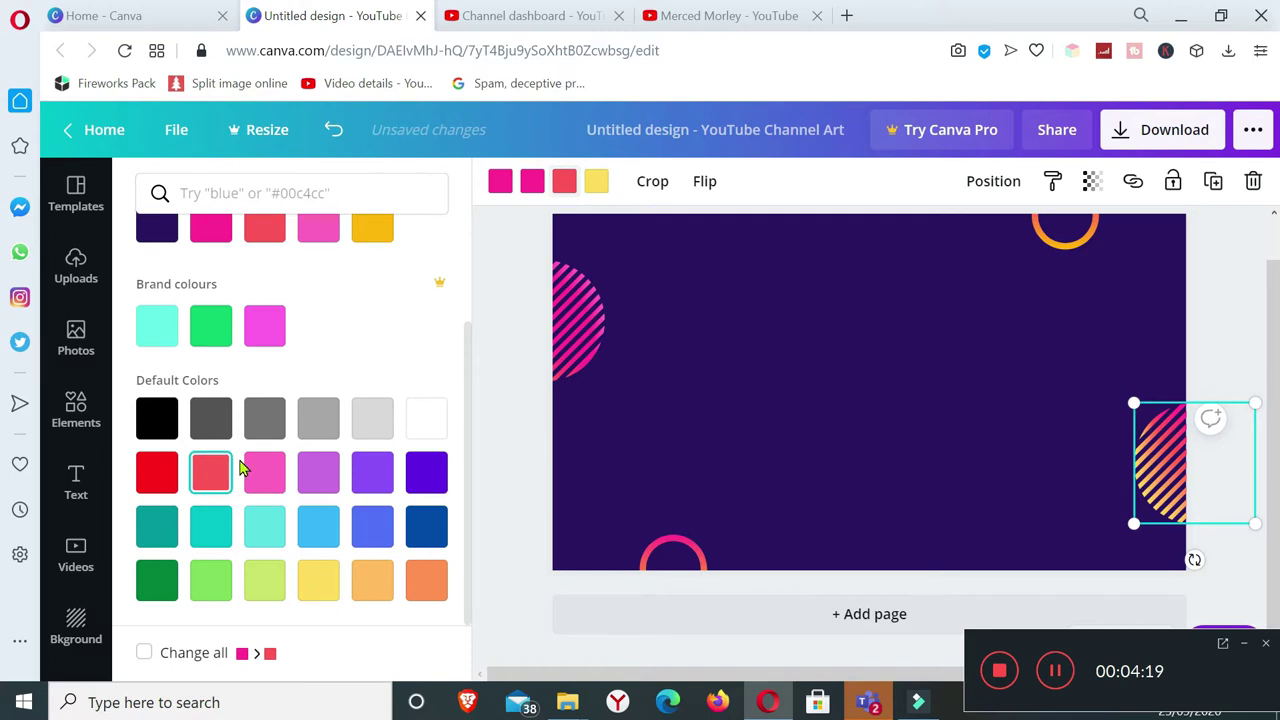
key("Escape")
left_click(842, 242)
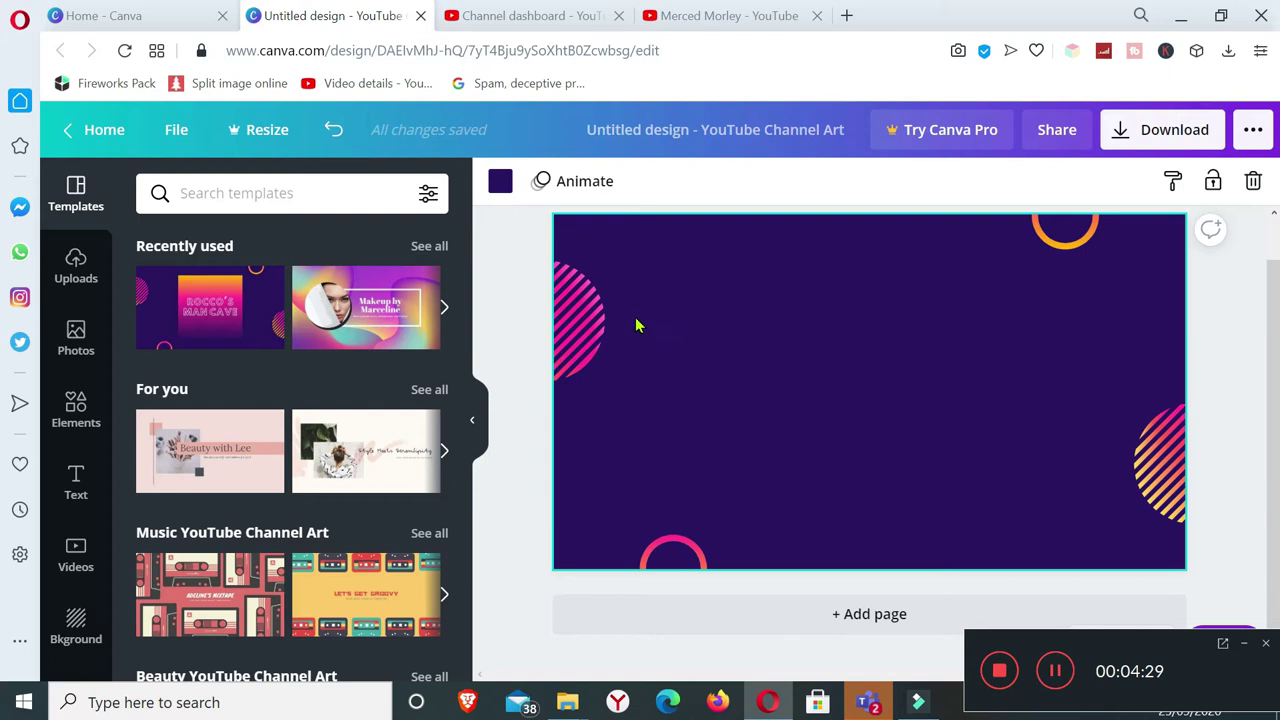
left_click_drag(638, 310, 1088, 424)
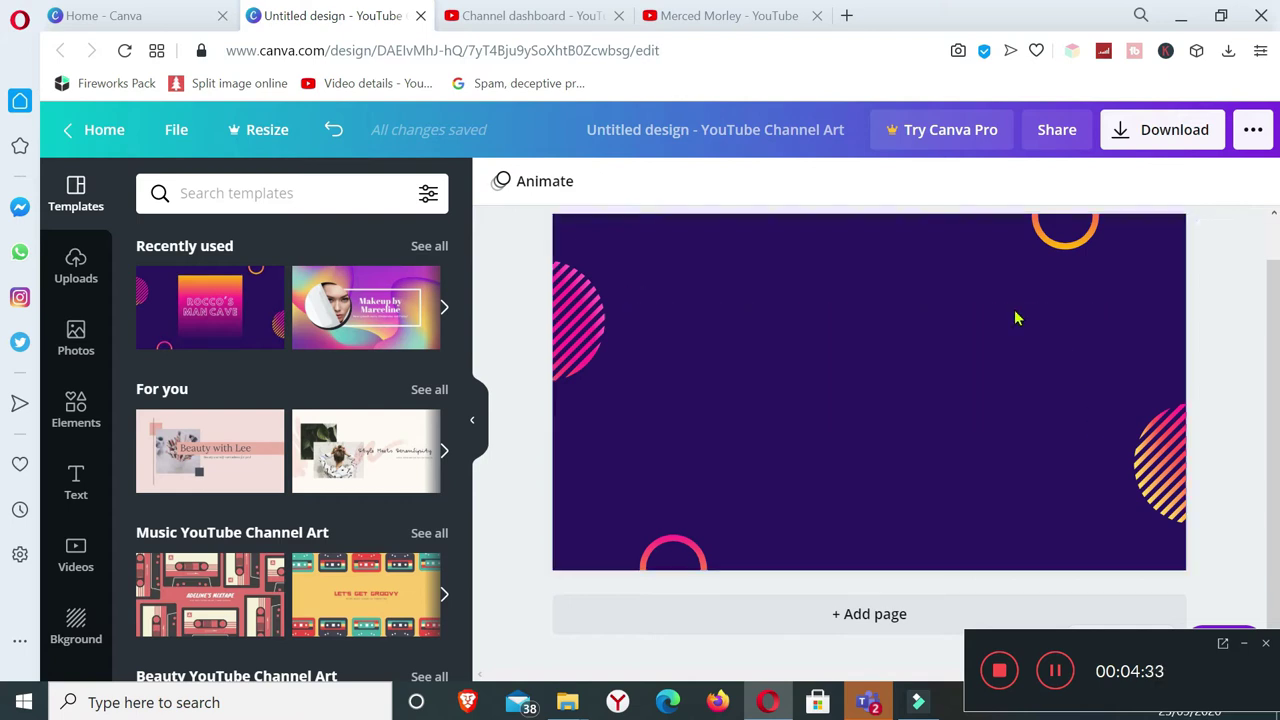
left_click(886, 313)
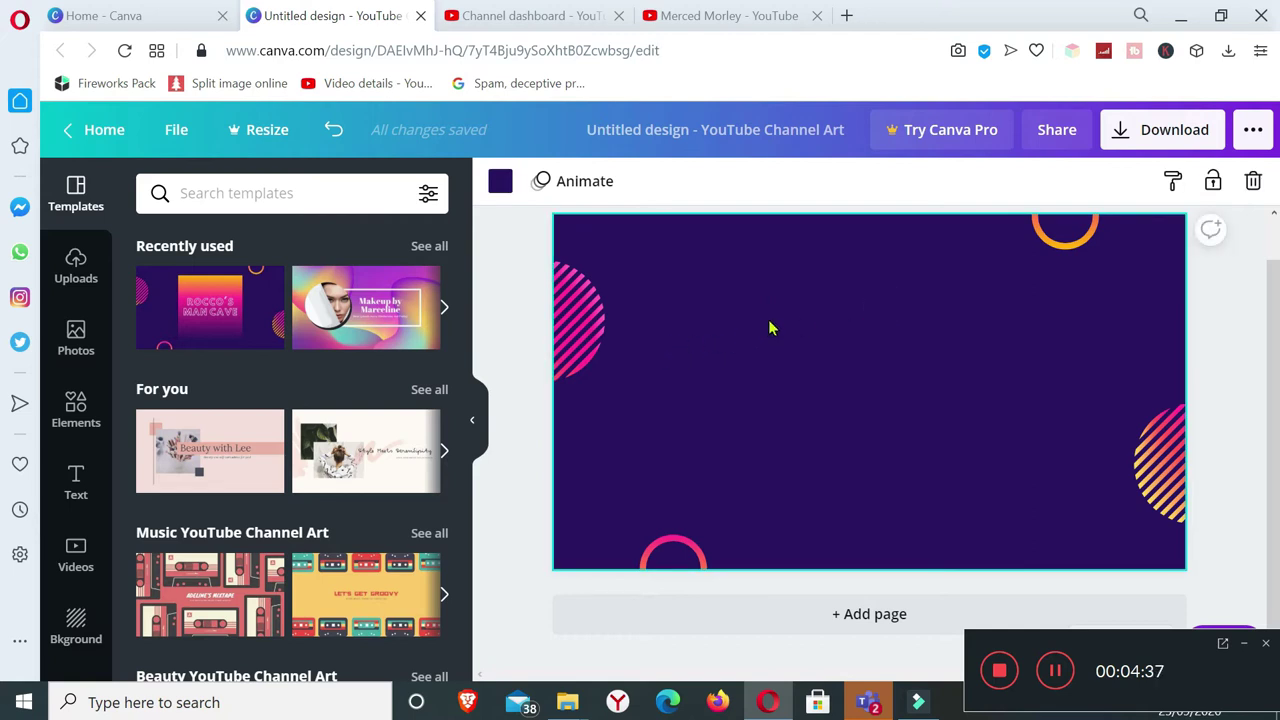
Cancel YouTube's Channel art dialog, look over the live banner, and return to Canva.
left_click(546, 10)
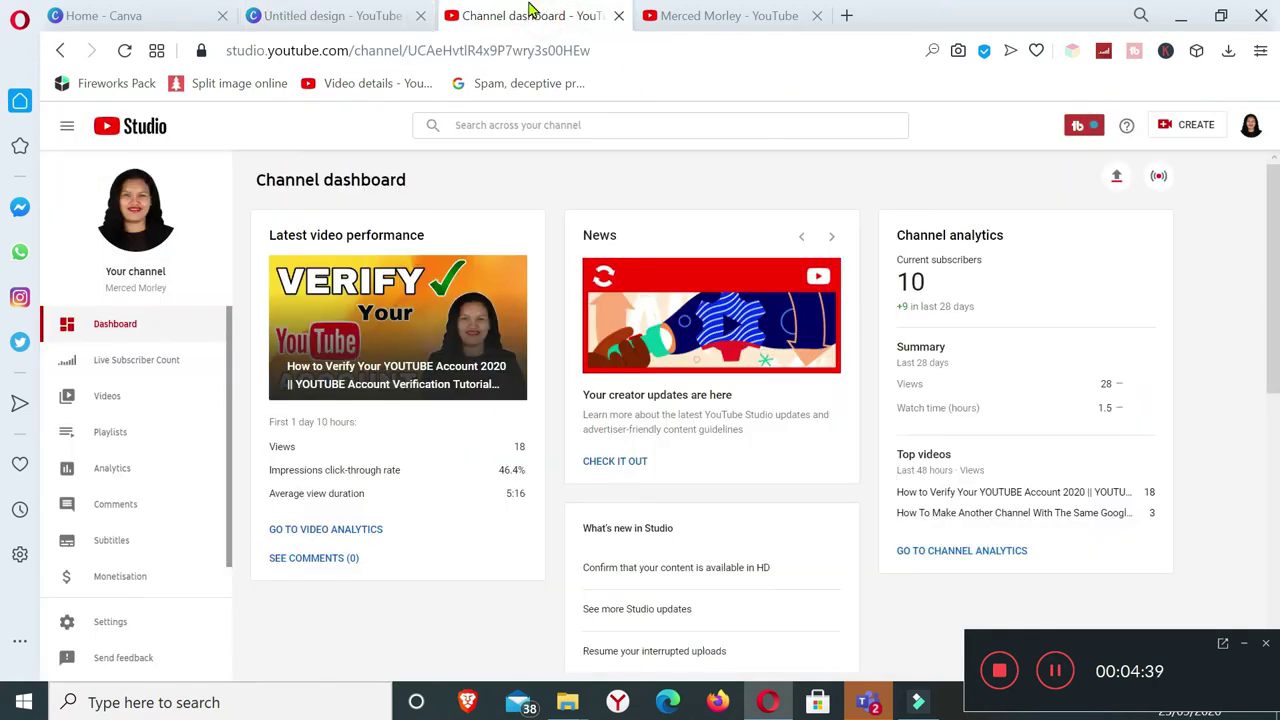
left_click(718, 13)
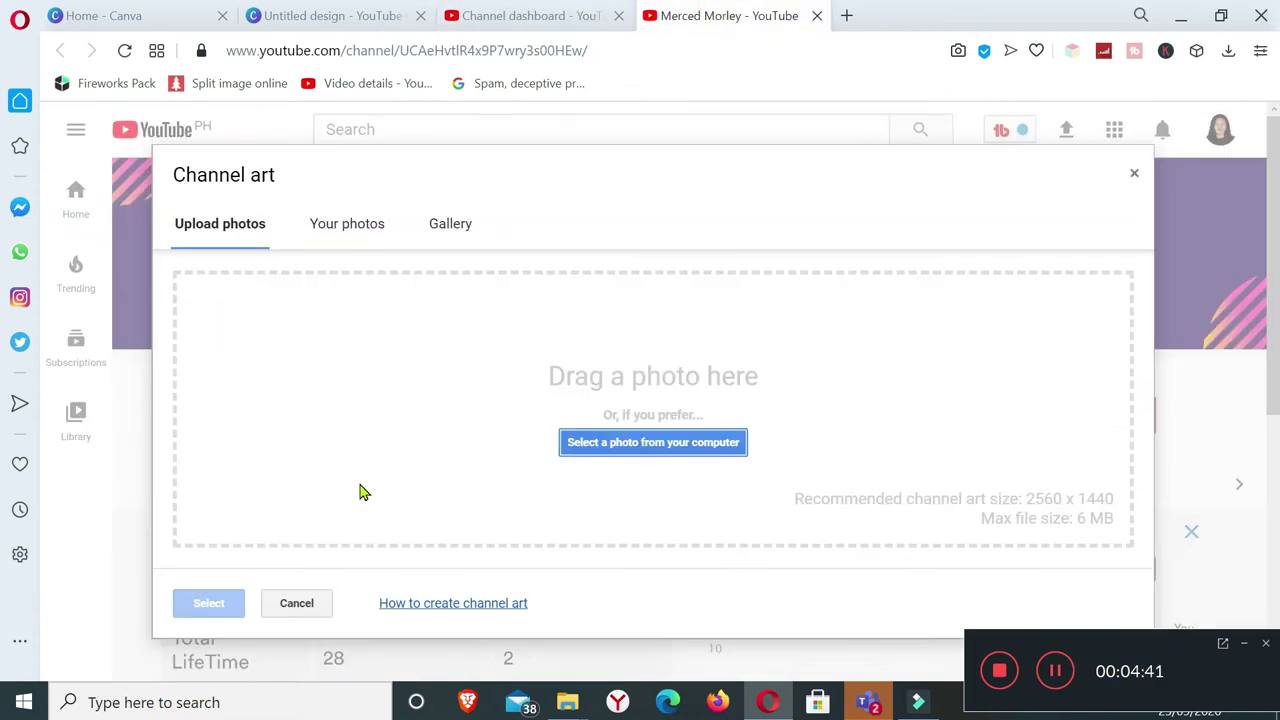
scroll(363, 492, "down", 2)
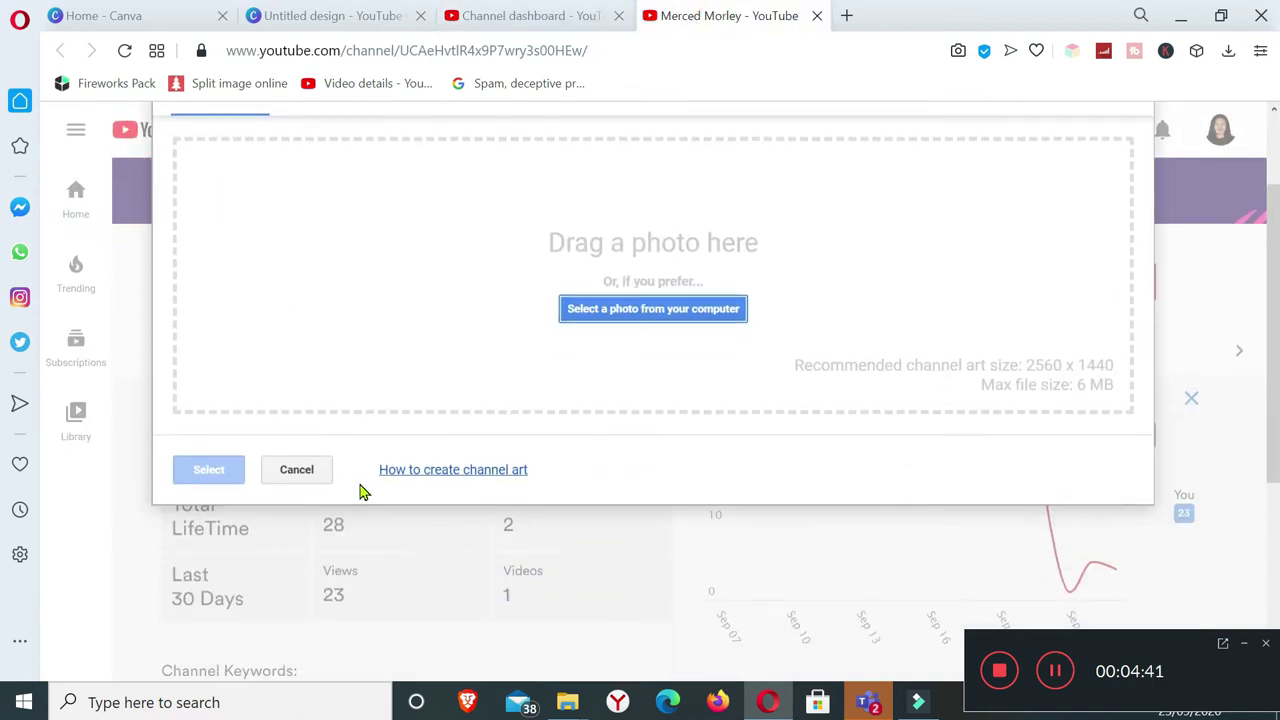
left_click(296, 470)
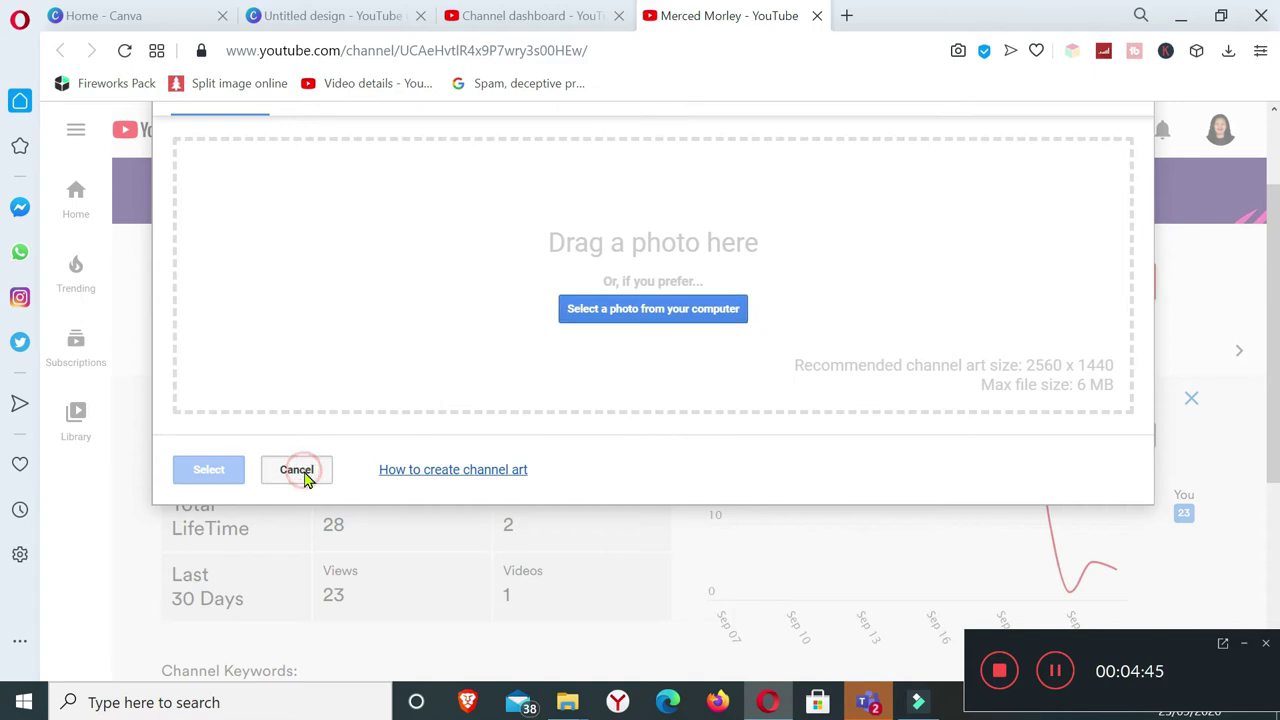
scroll(460, 400, "up", 2)
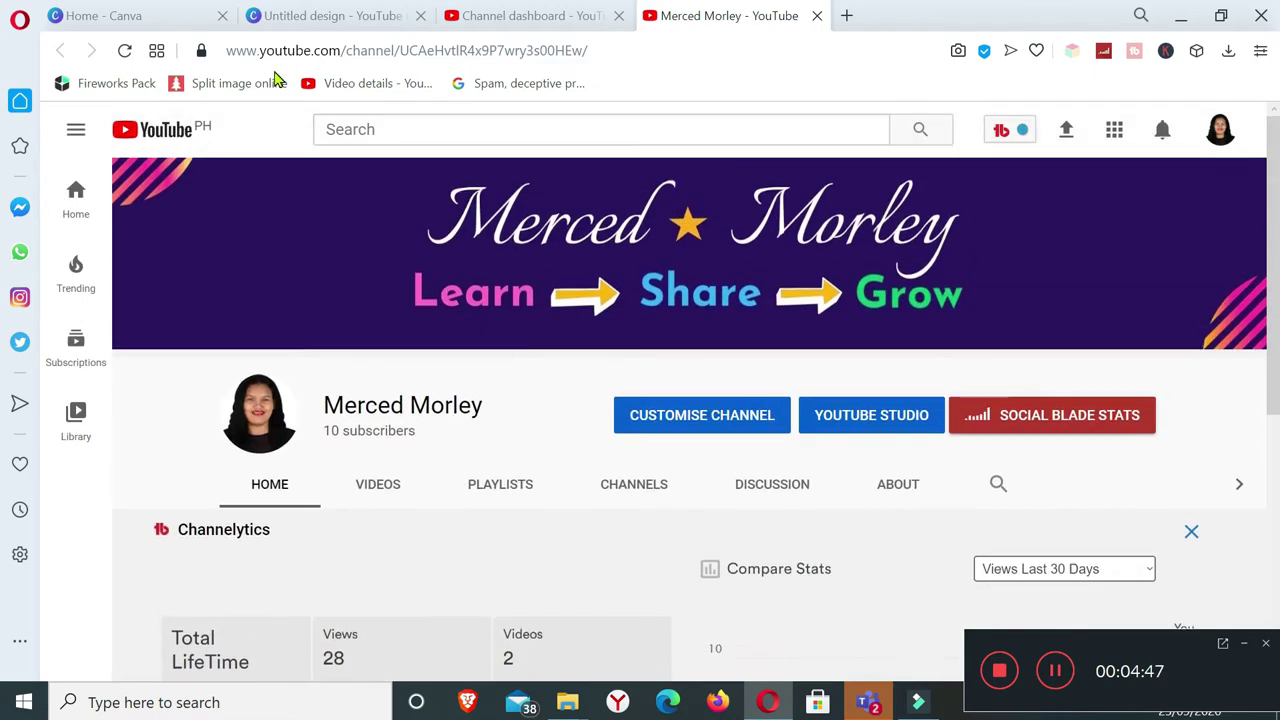
mouse_move(1099, 229)
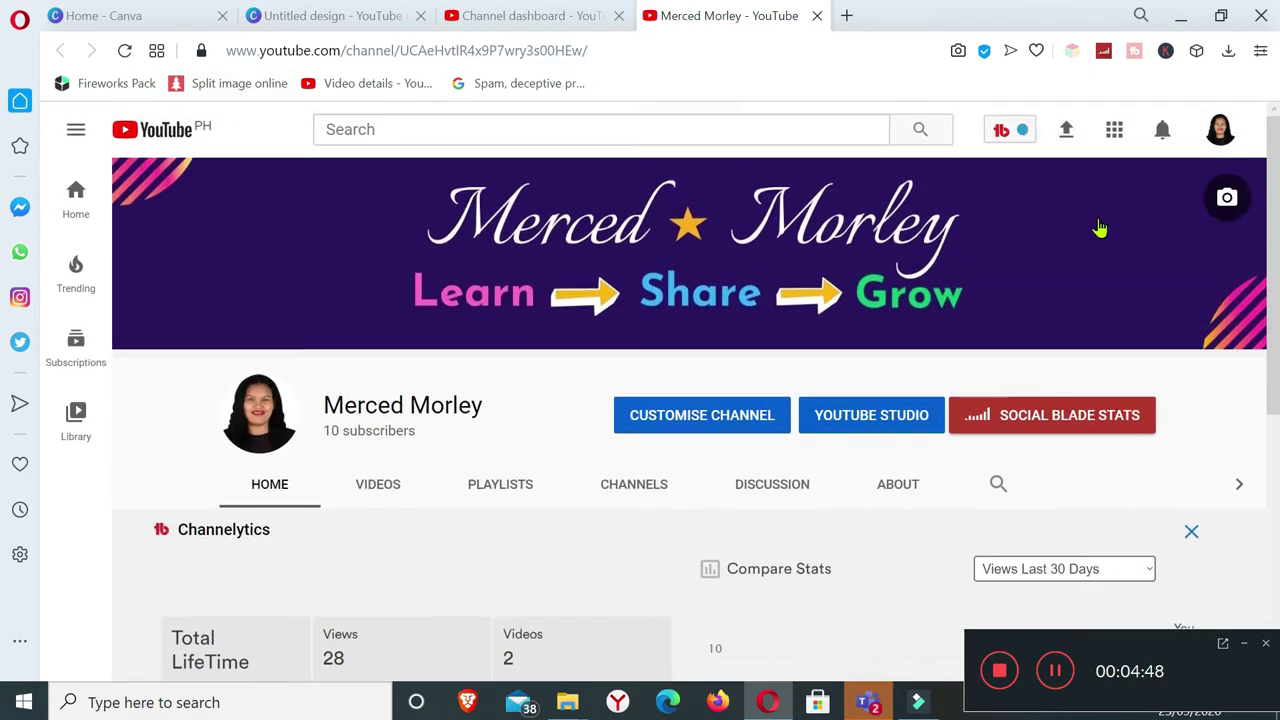
left_click(505, 24)
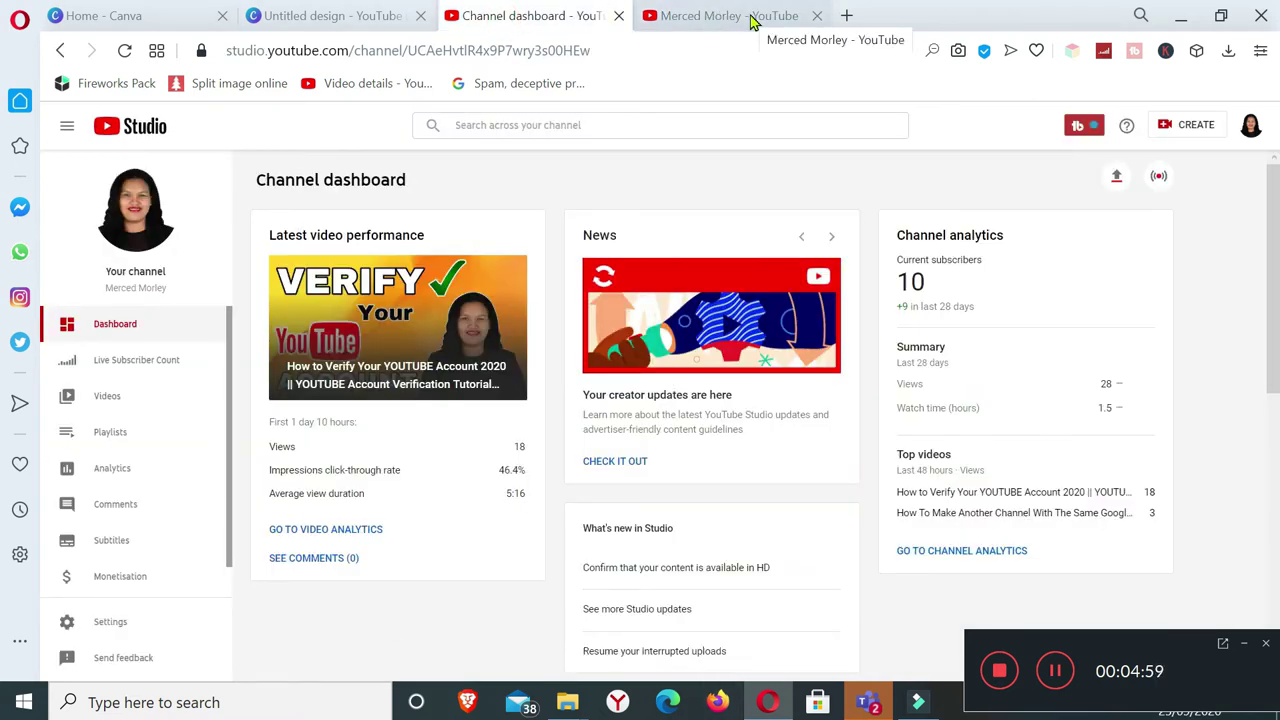
left_click(95, 16)
Back in the channel art design, add a heading containing the channel owner's name.
left_click(320, 17)
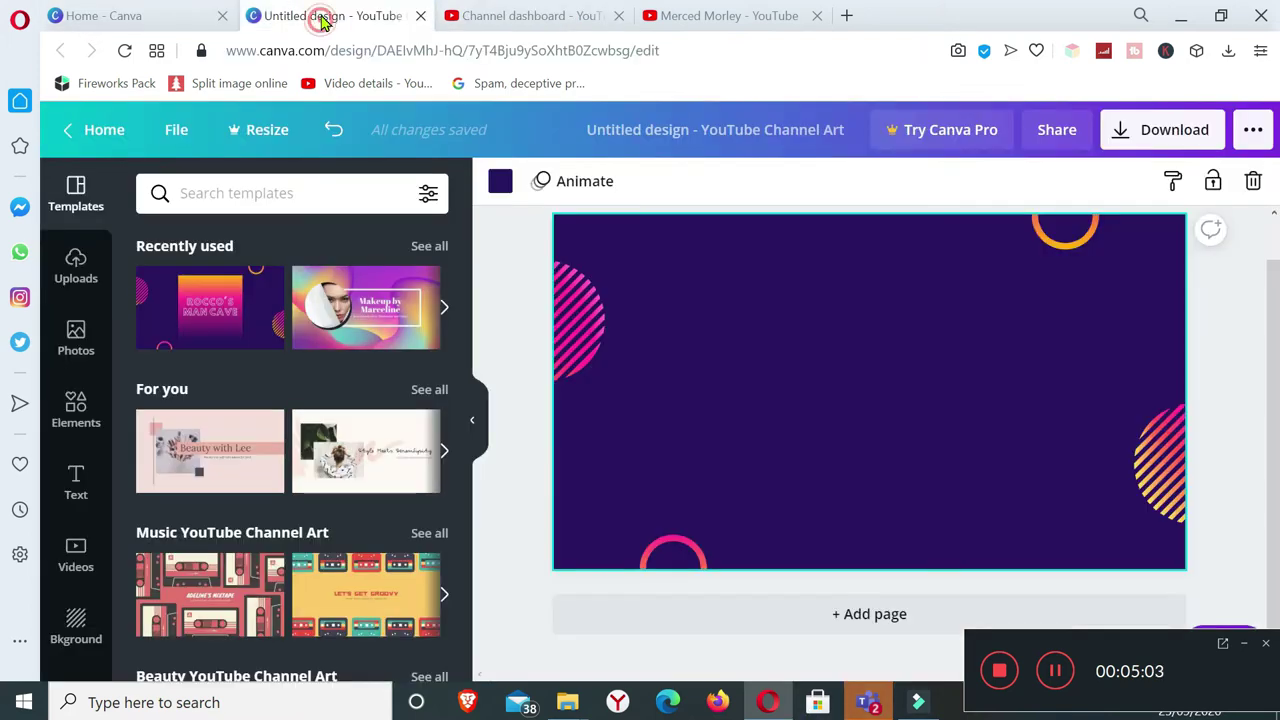
left_click(918, 418)
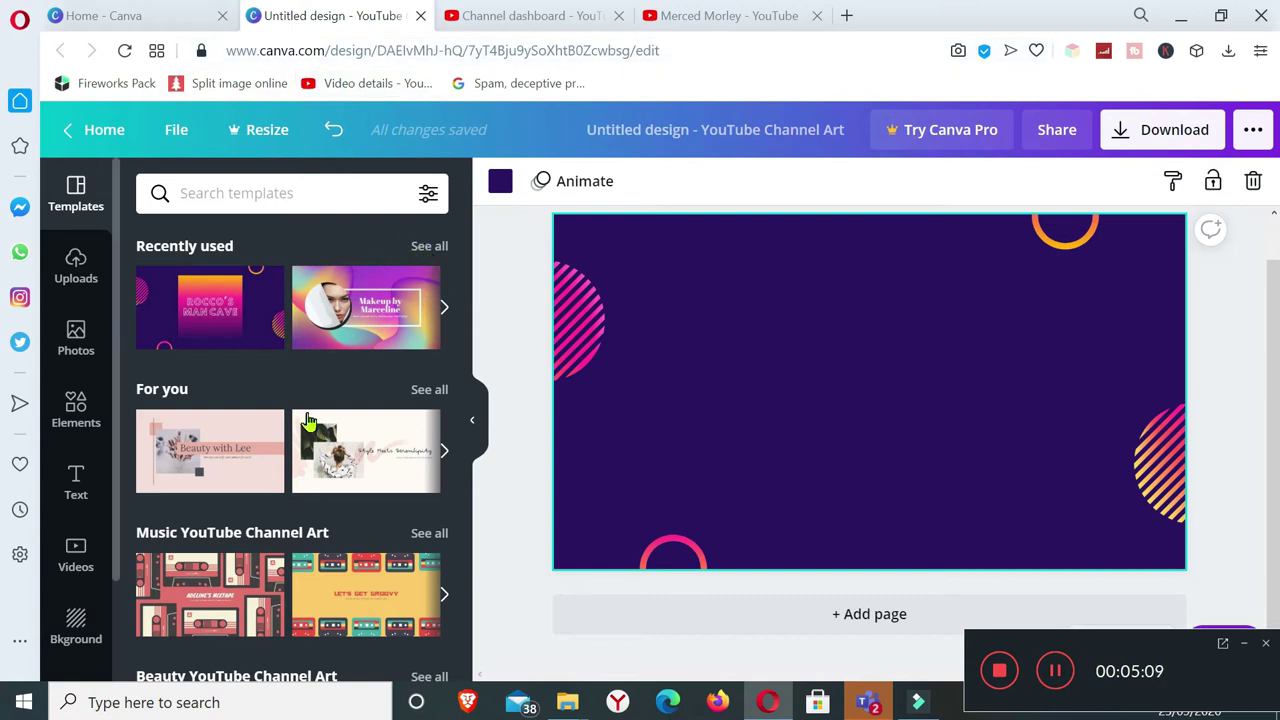
left_click(75, 485)
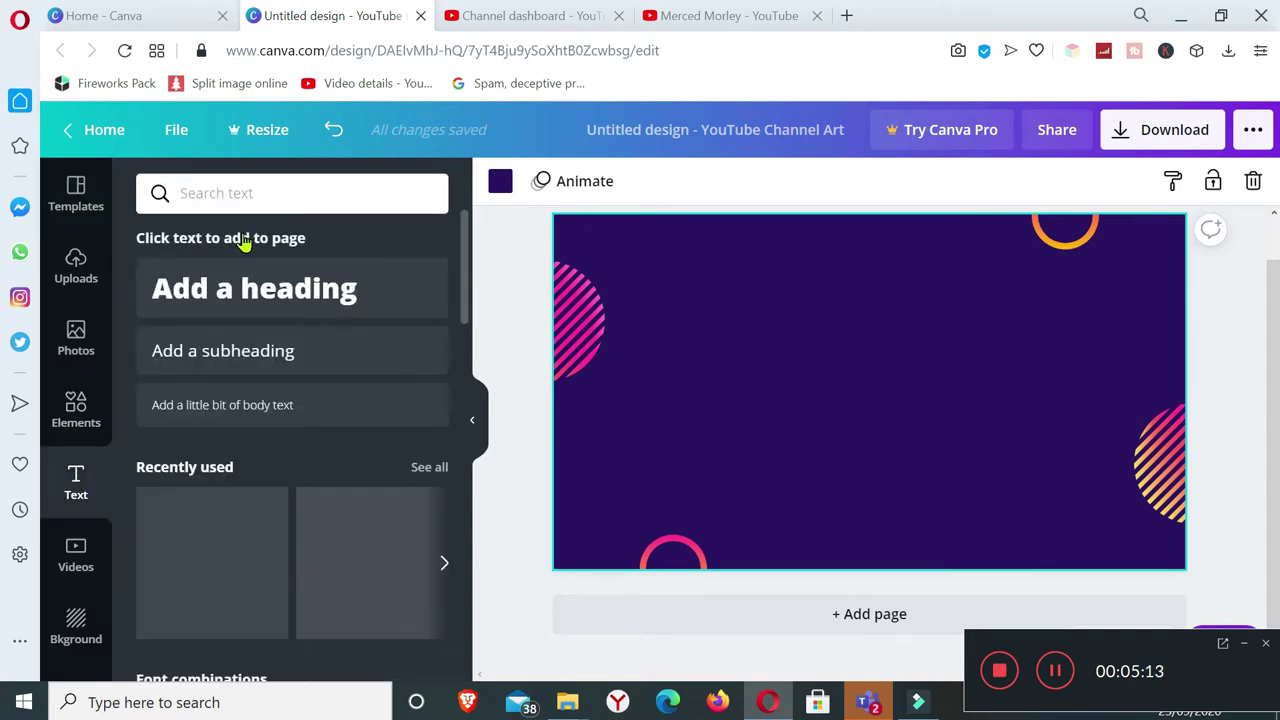
left_click(240, 289)
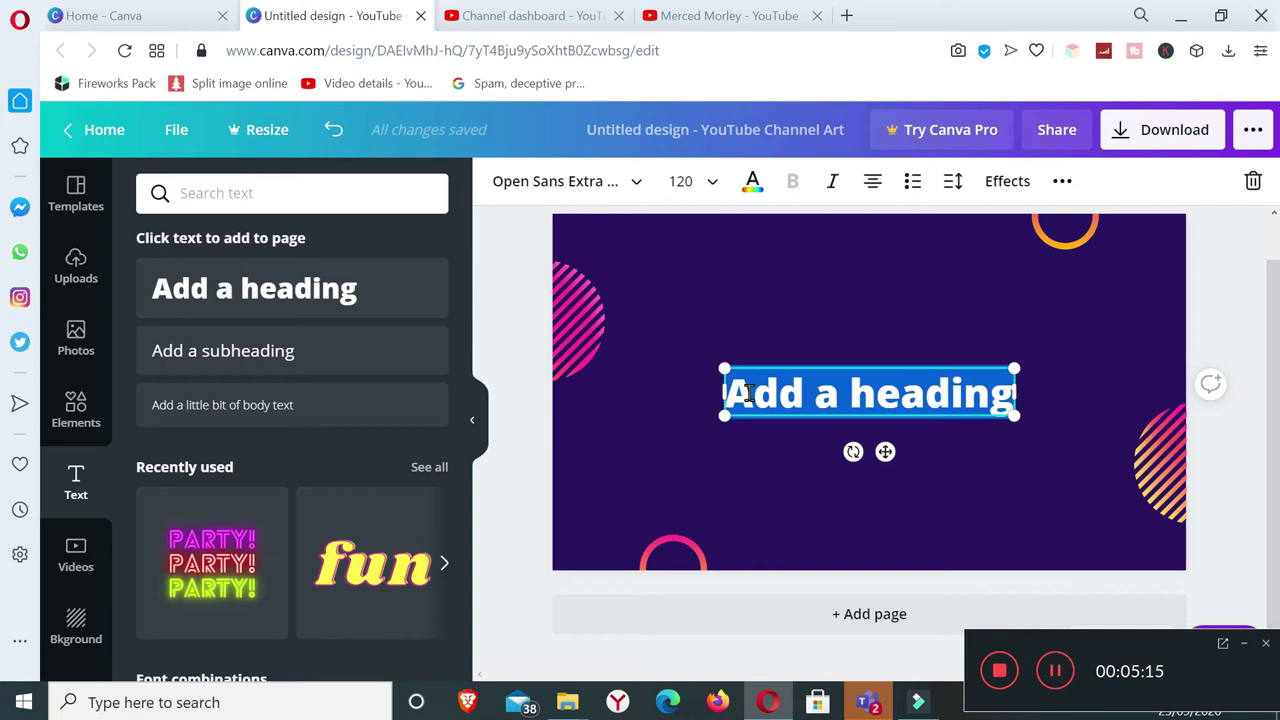
type("Merv")
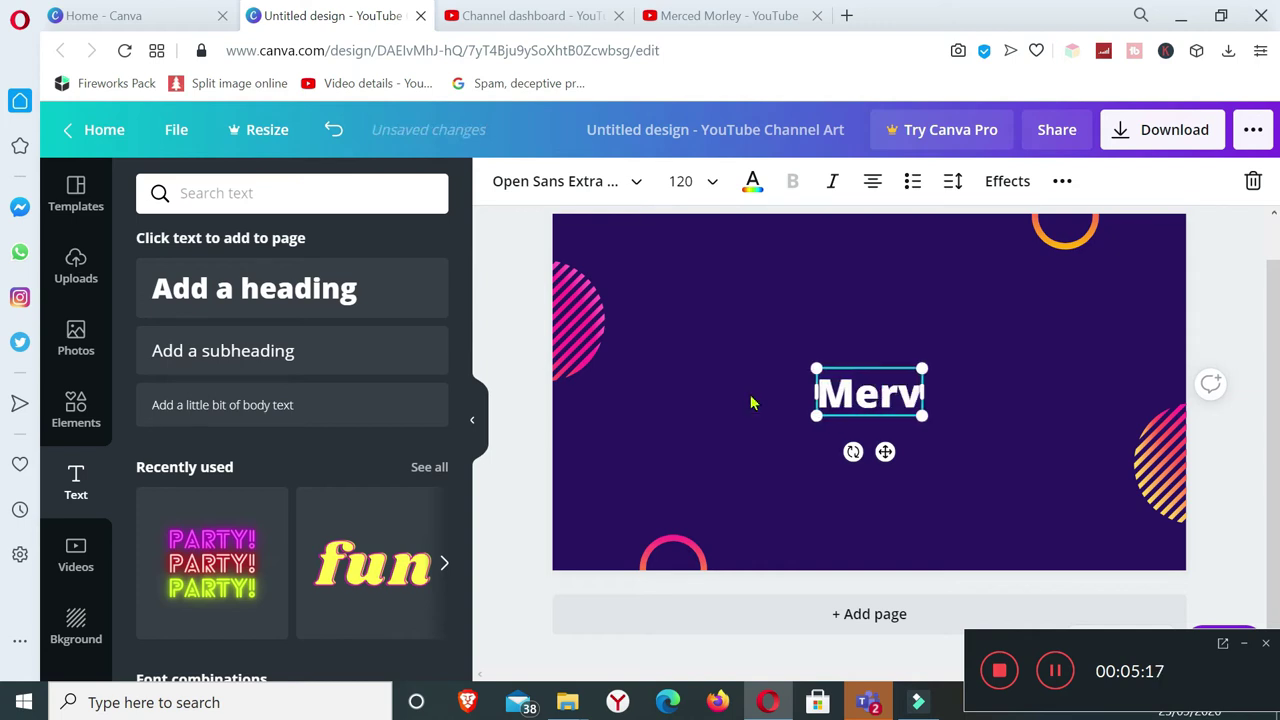
key("BackSpace")
type("ced M")
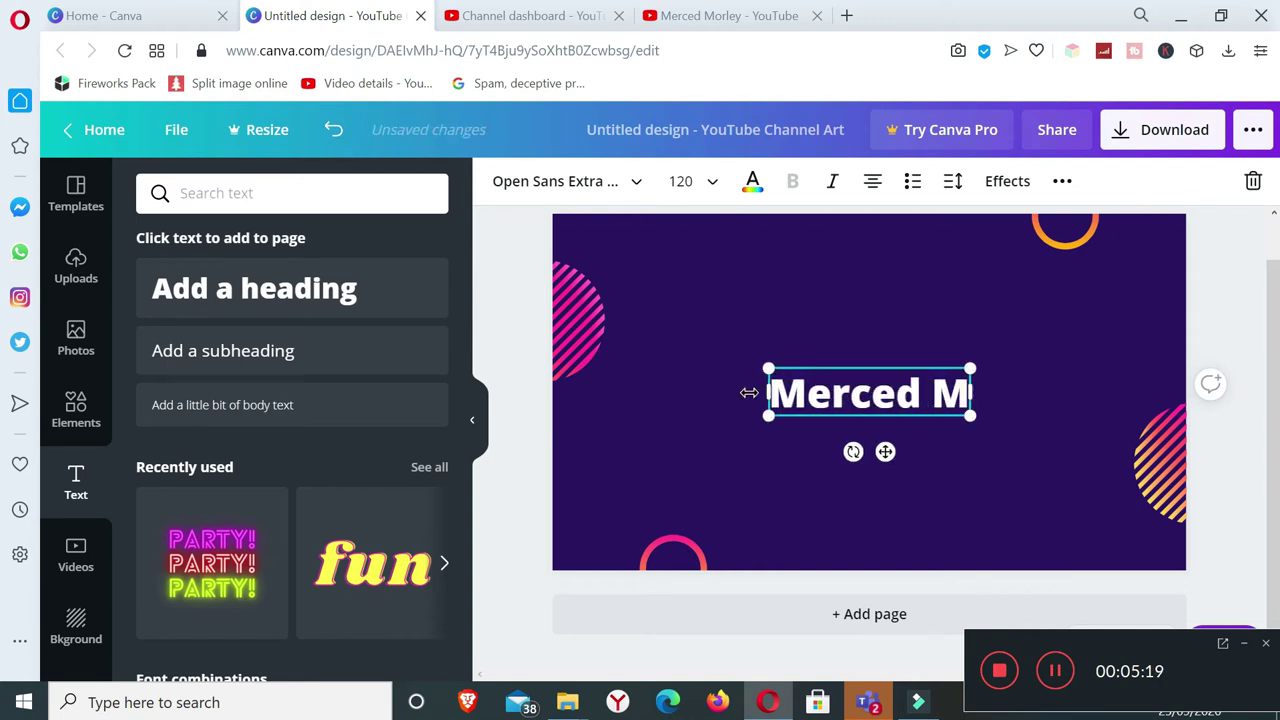
type("orley")
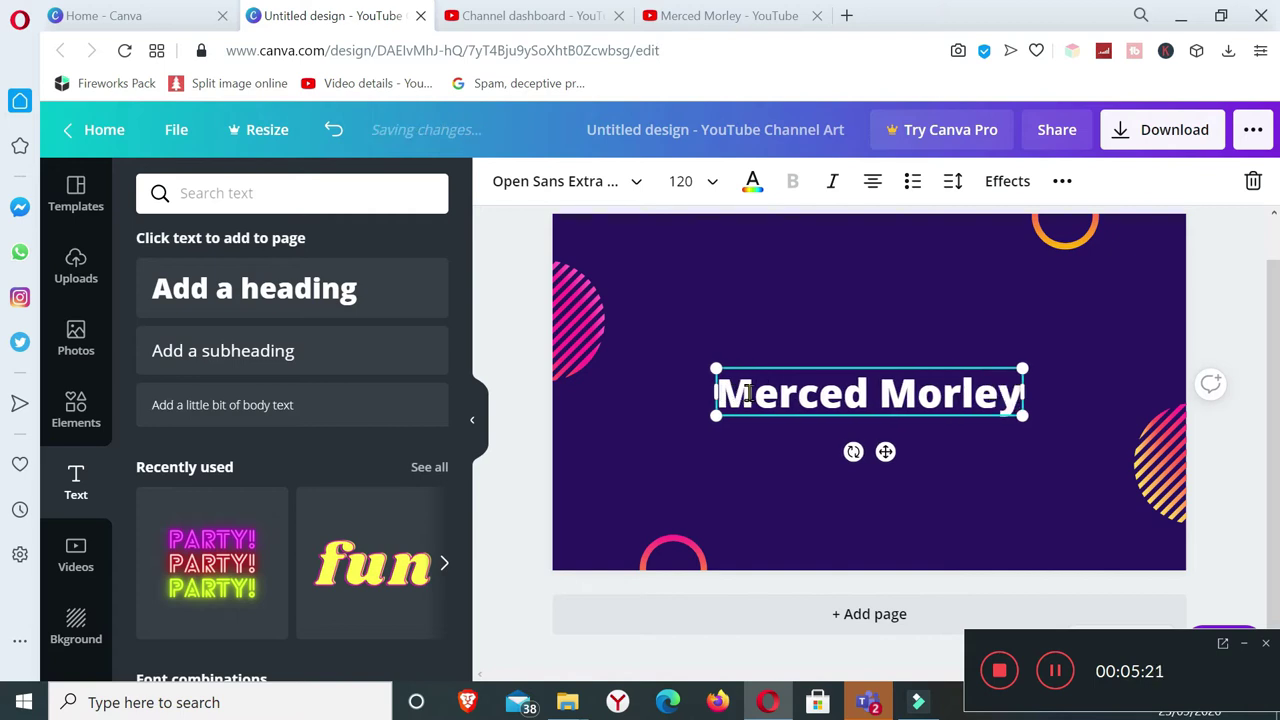
Switch the name heading to the Italianno font and enlarge it to size 193.
left_click(631, 192)
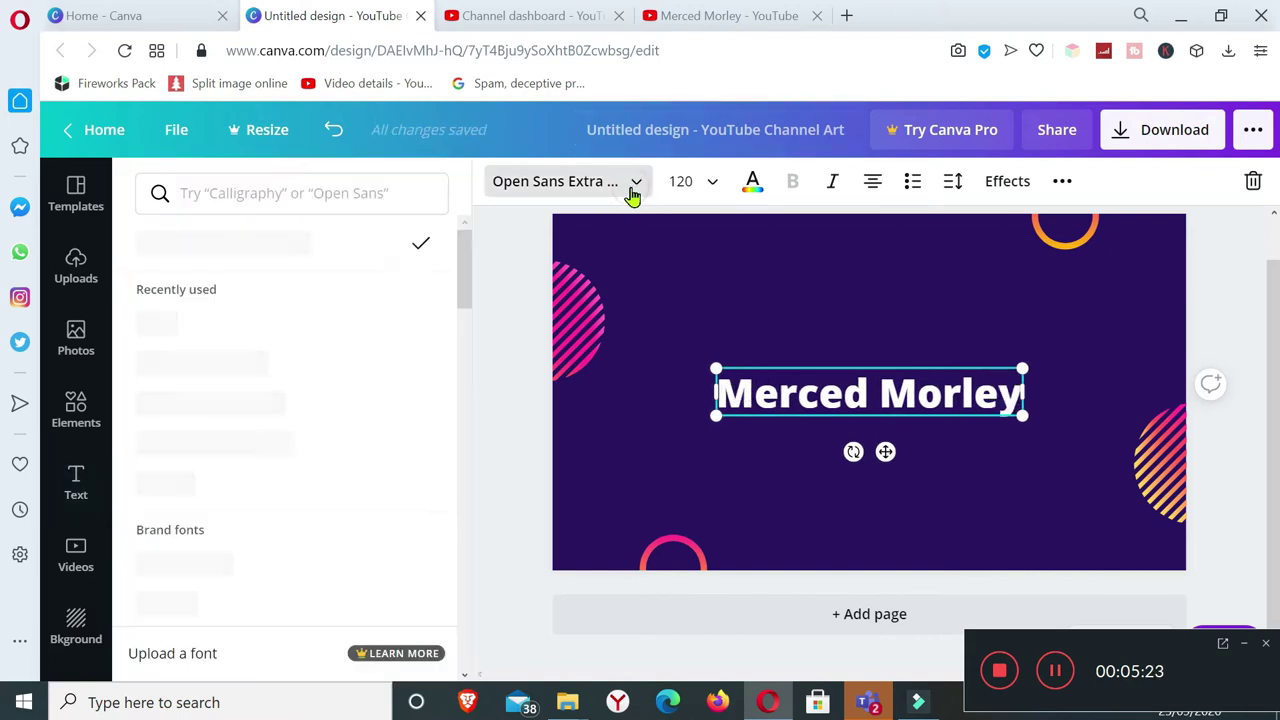
left_click(260, 200)
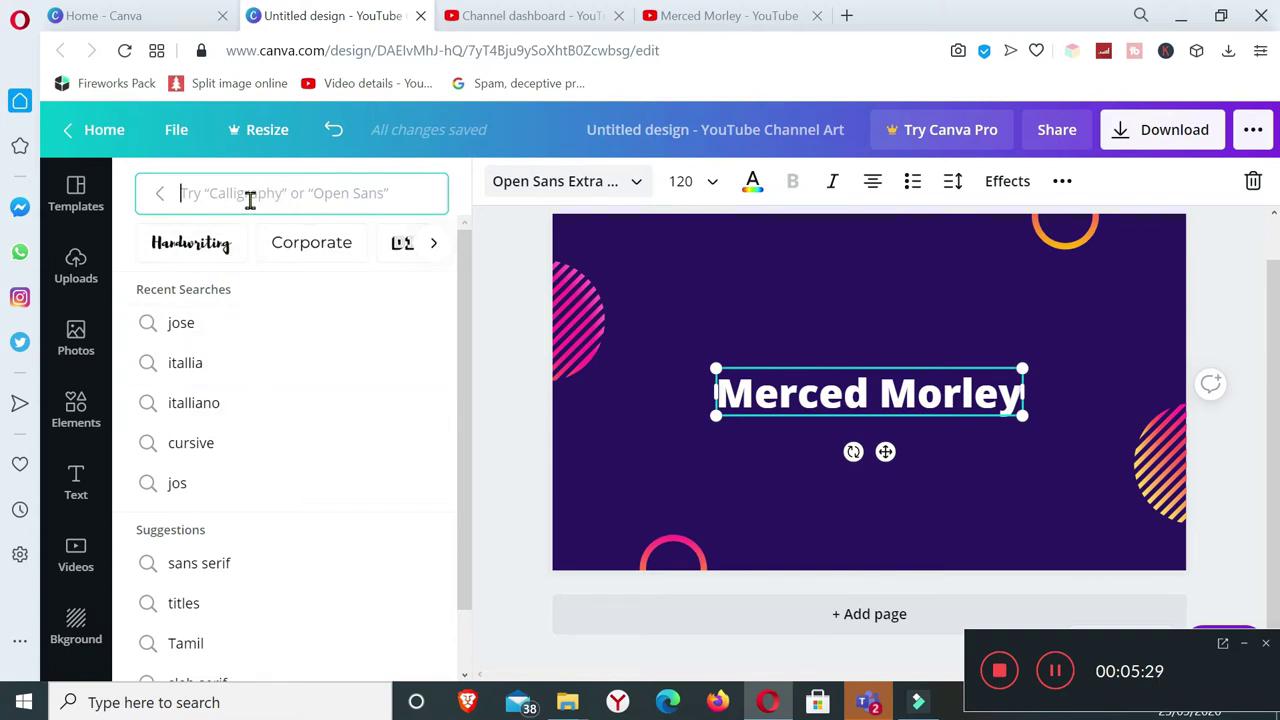
type("ital")
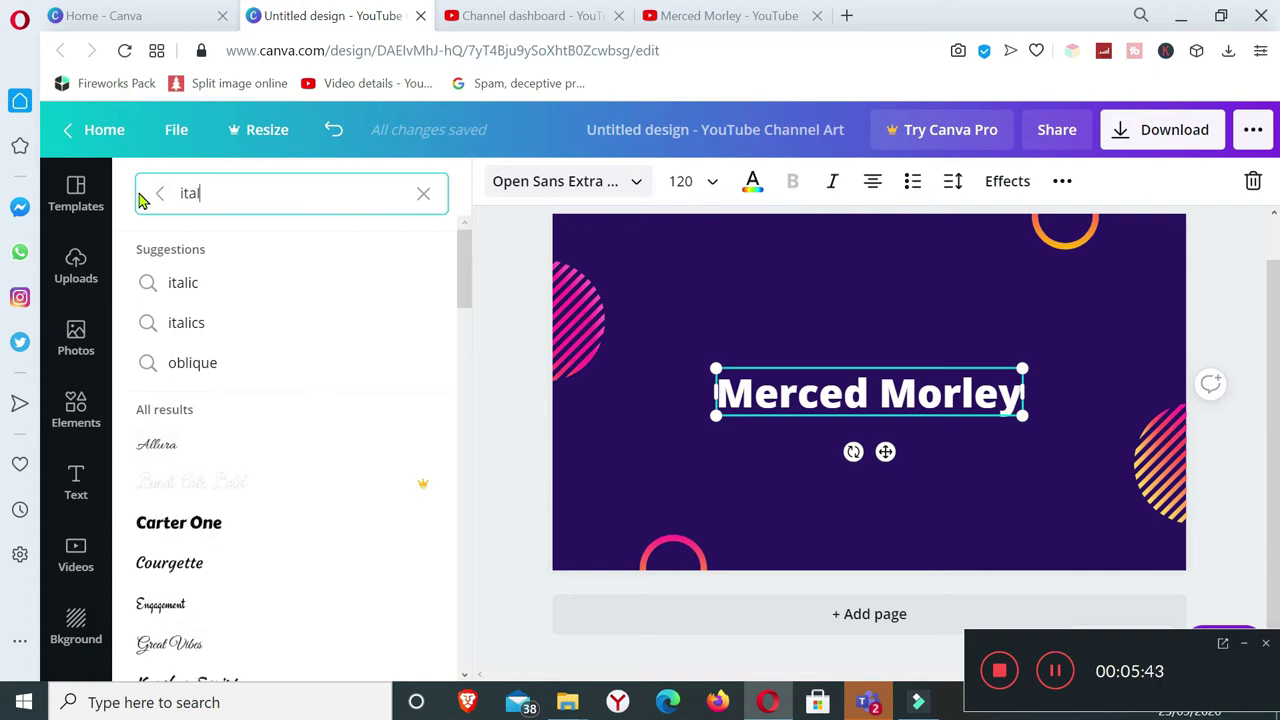
type("li")
key("BackSpace")
key("BackSpace")
type("ia")
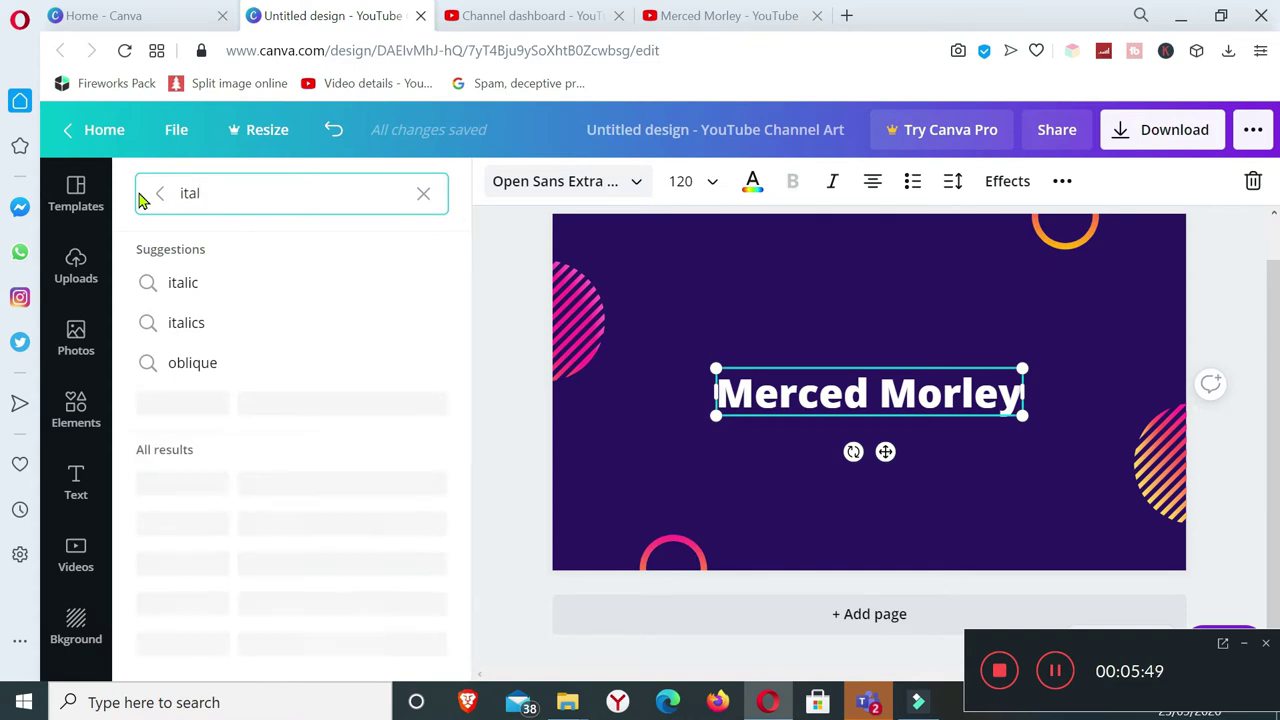
type("nno")
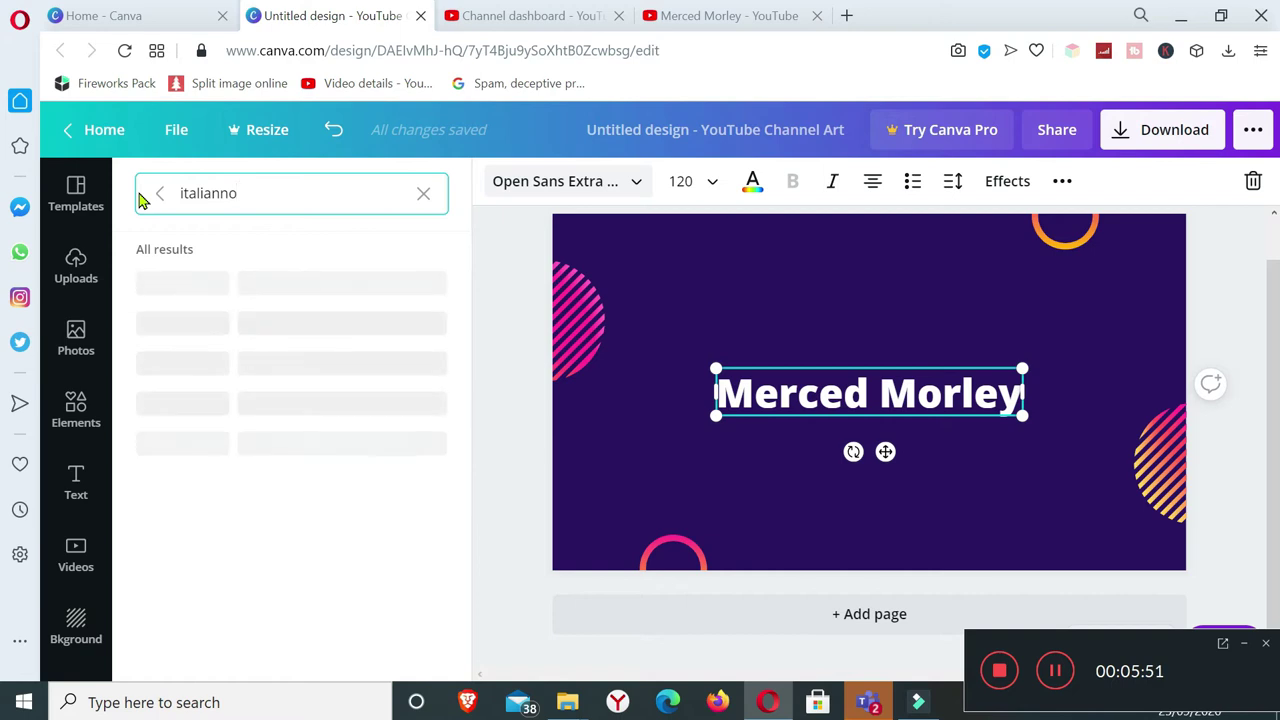
left_click(180, 286)
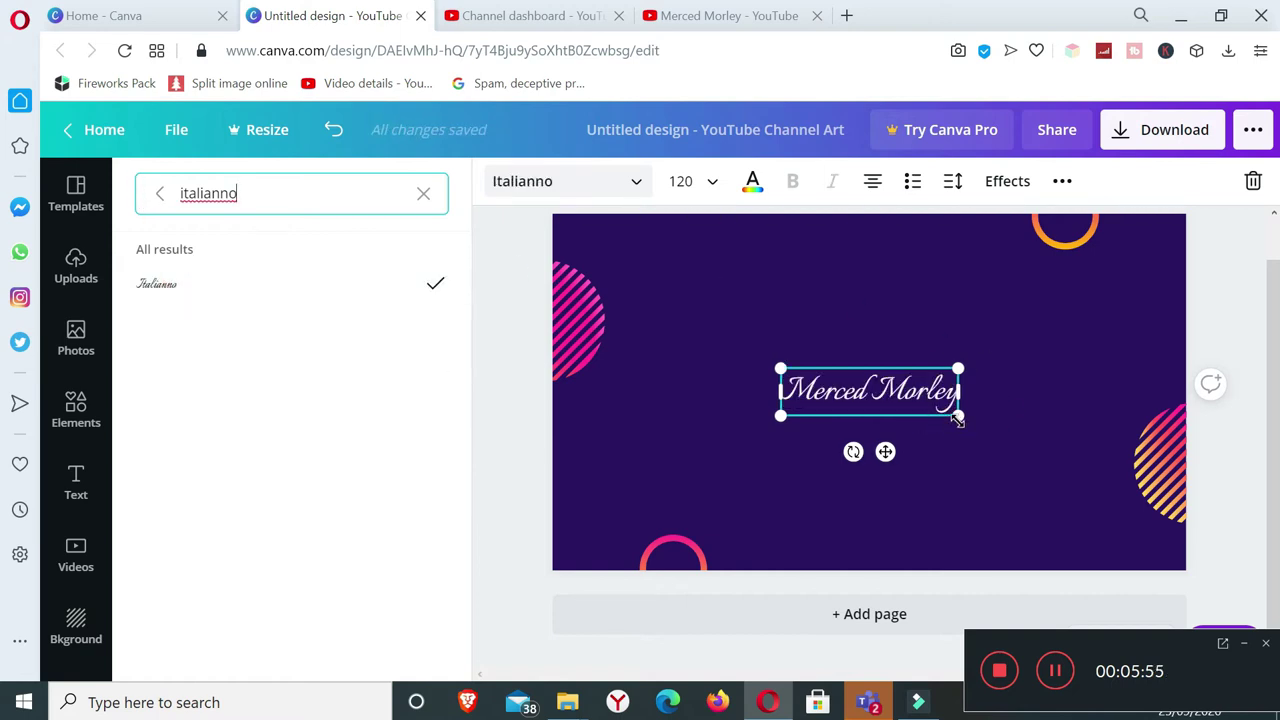
left_click_drag(958, 418, 1057, 506)
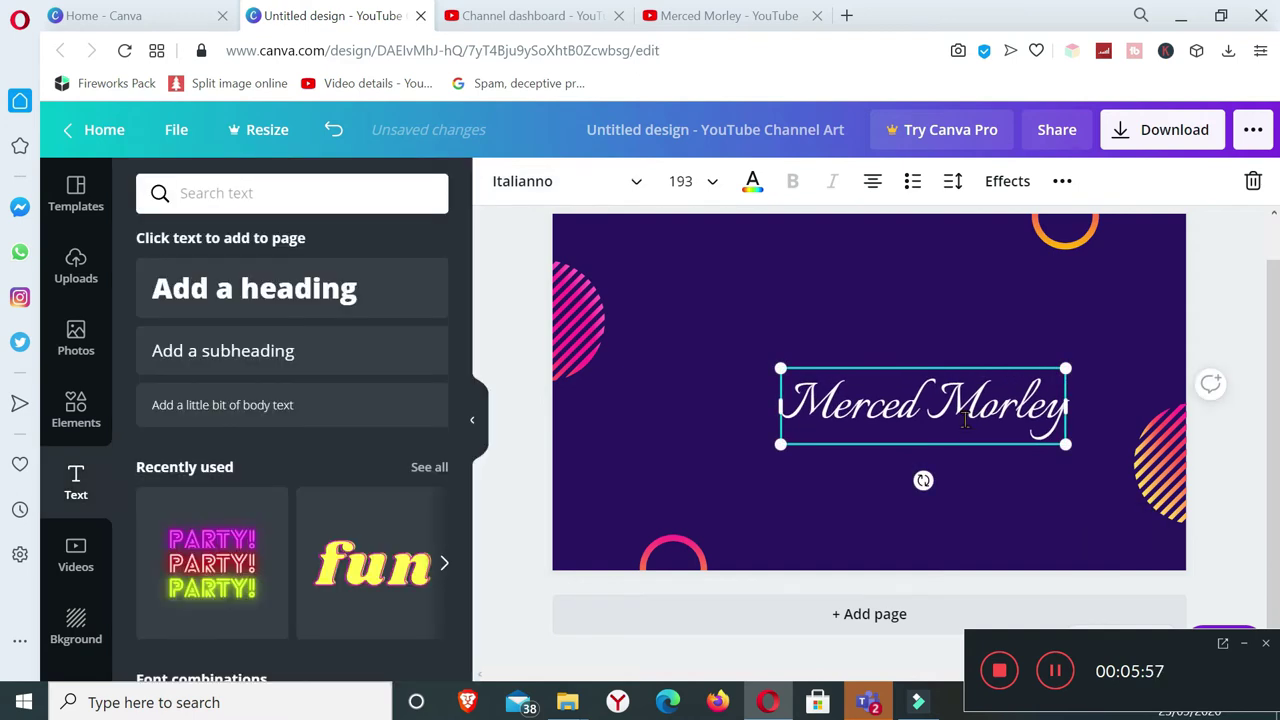
left_click_drag(965, 421, 871, 338)
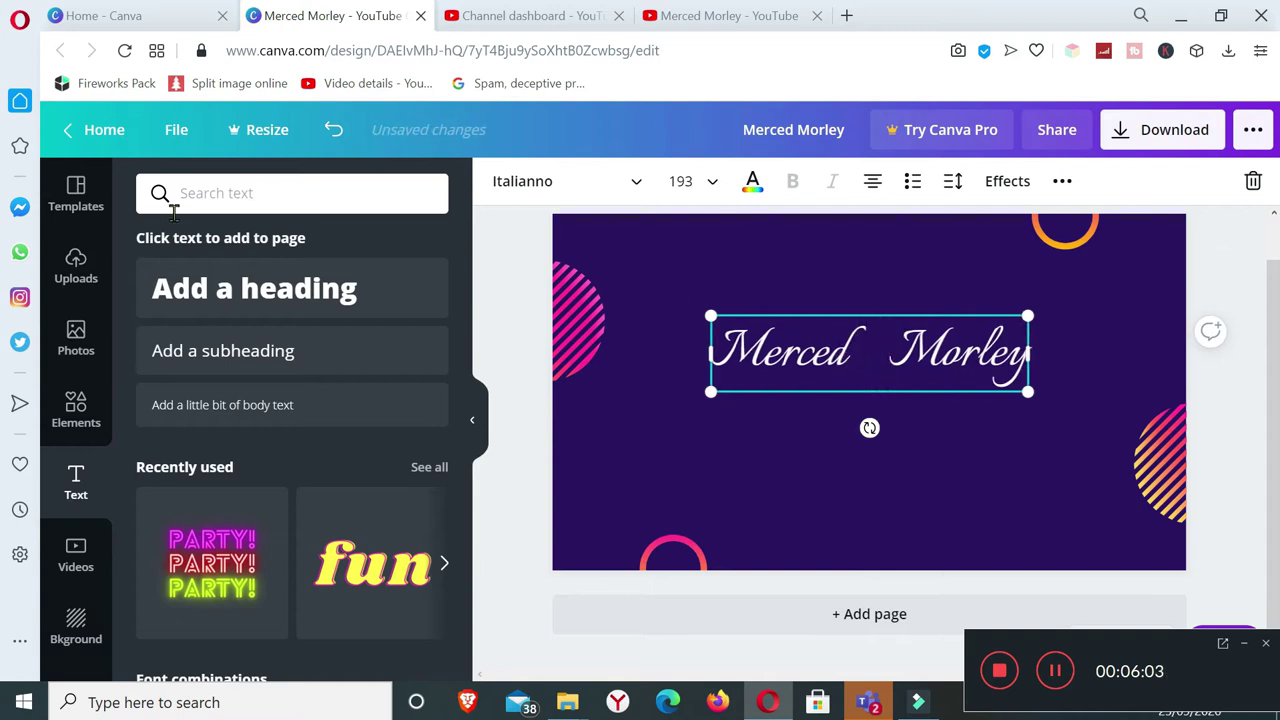
Search Elements for a yellow star and add one to the design.
left_click(76, 410)
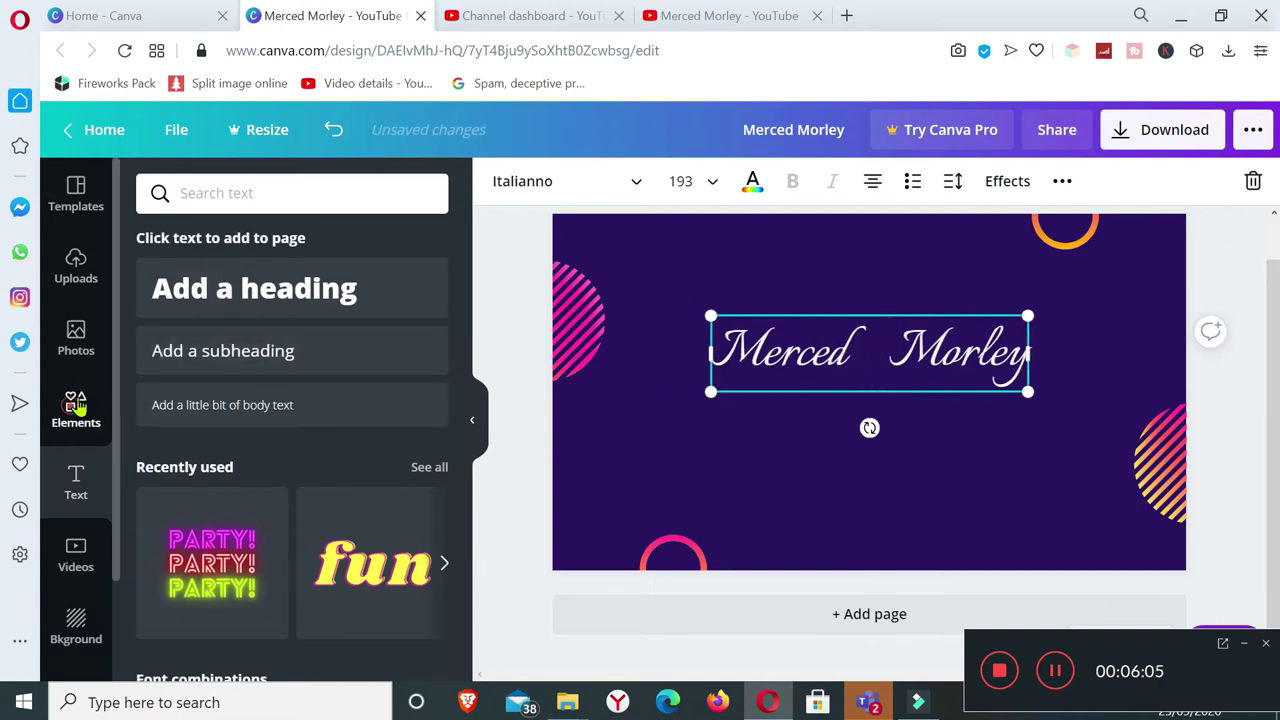
left_click(260, 195)
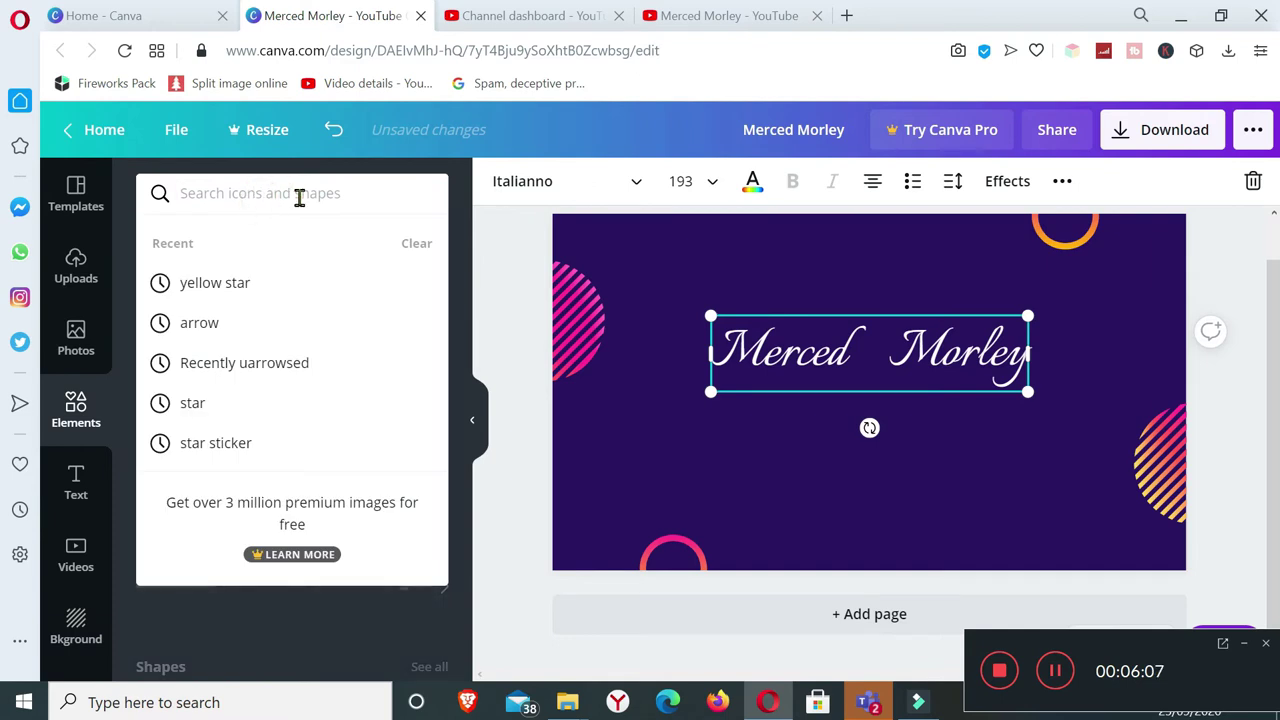
type("s")
key("BackSpace")
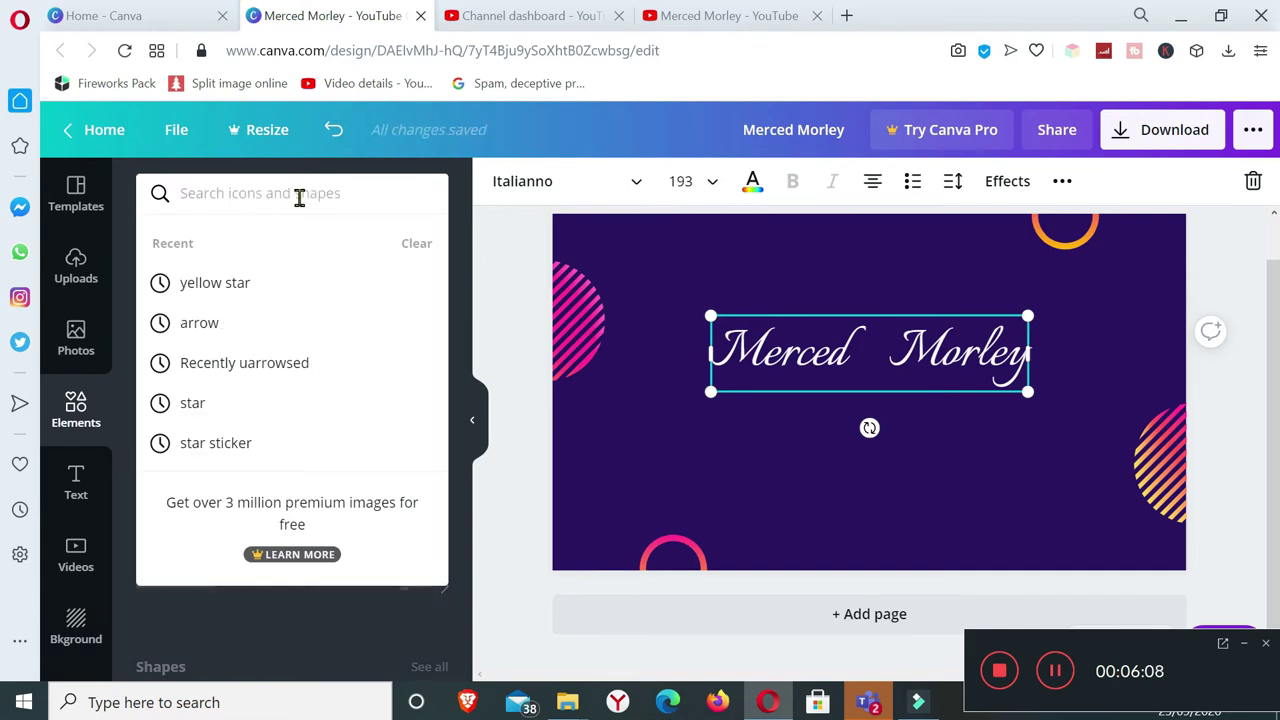
left_click(228, 284)
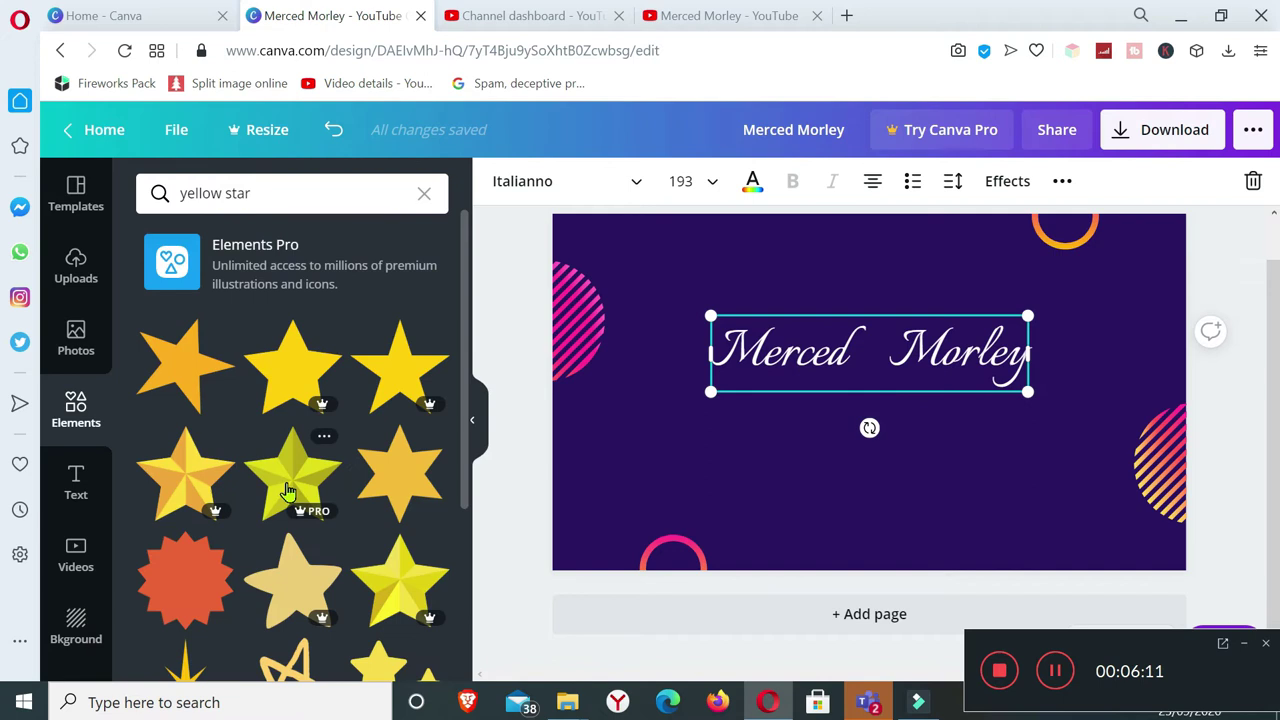
scroll(300, 515, "down", 5)
scroll(296, 535, "down", 6)
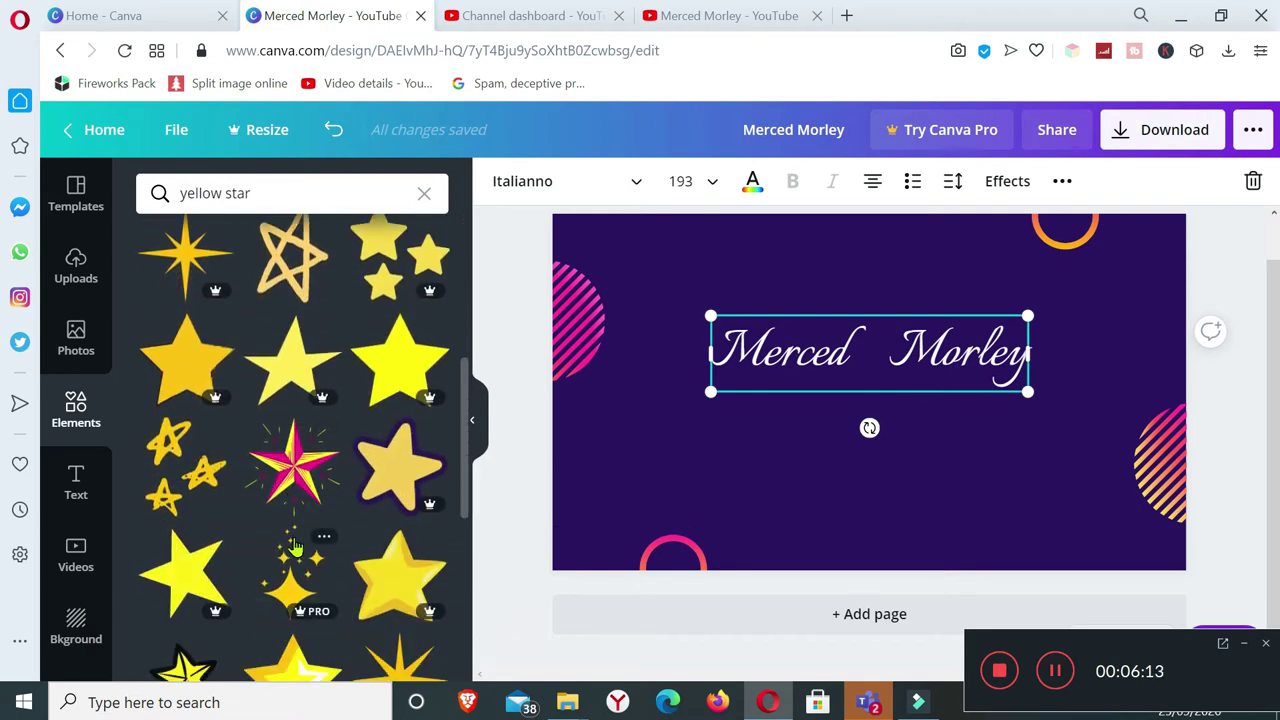
left_click_drag(463, 400, 467, 268)
scroll(456, 562, "down", 5)
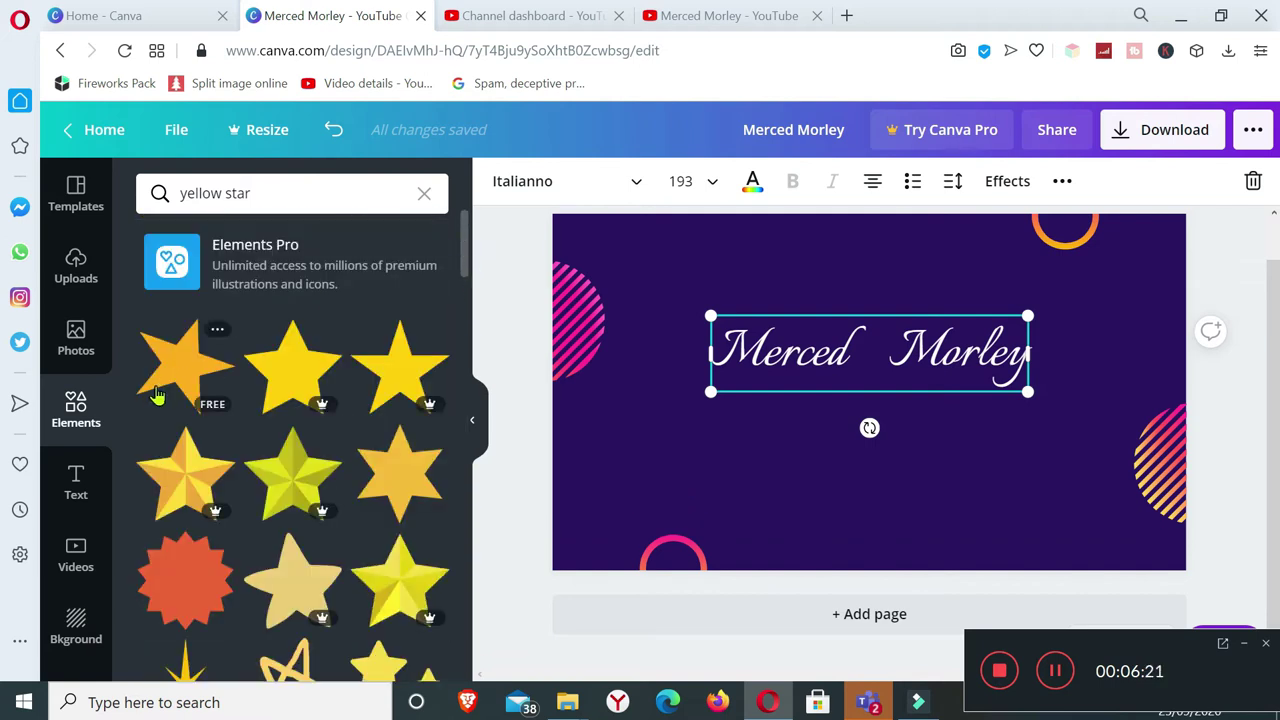
left_click(167, 362)
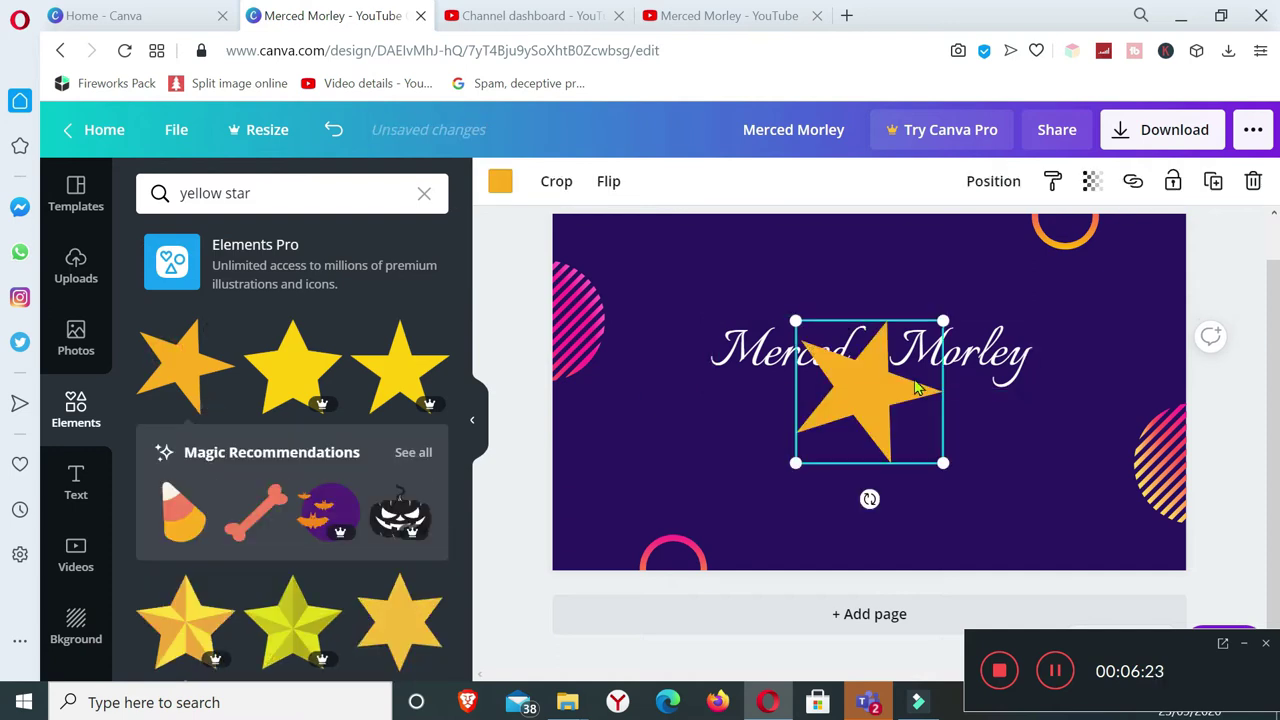
Tilt the star to -20°, shrink it, and place it between the name's two words.
left_click_drag(868, 498, 898, 471)
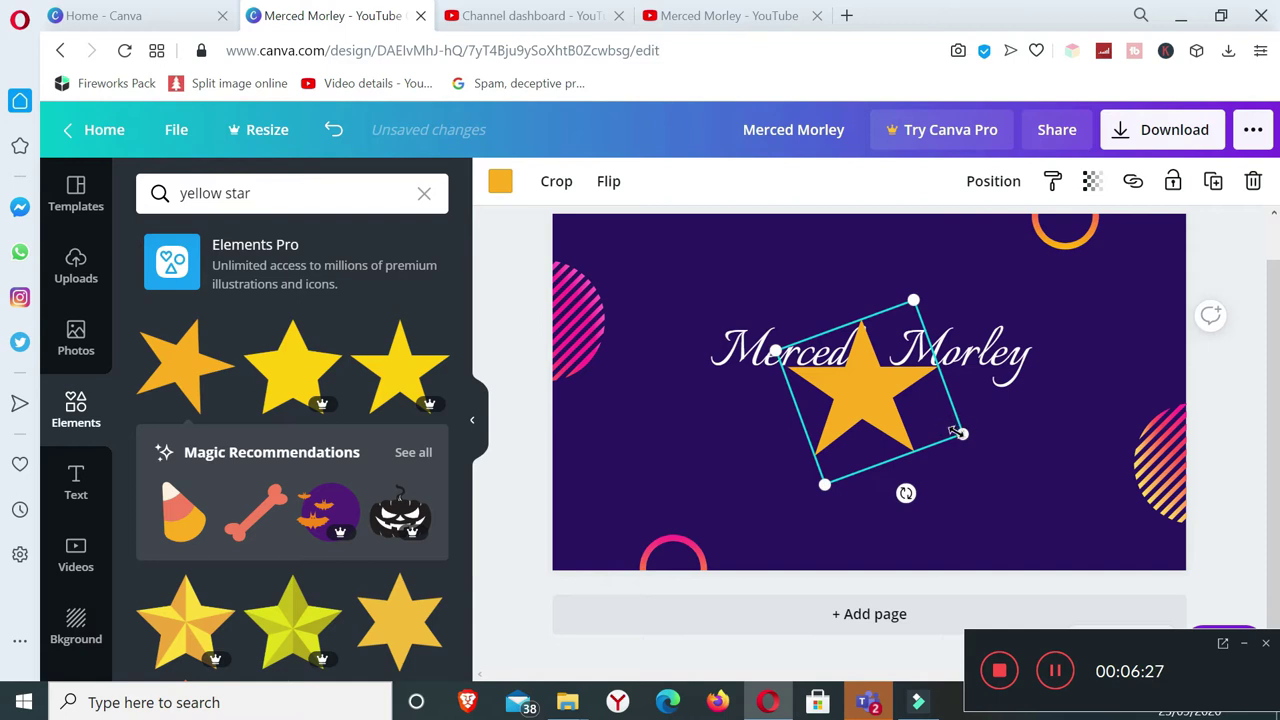
left_click_drag(958, 432, 852, 423)
left_click(913, 366)
left_click(872, 360)
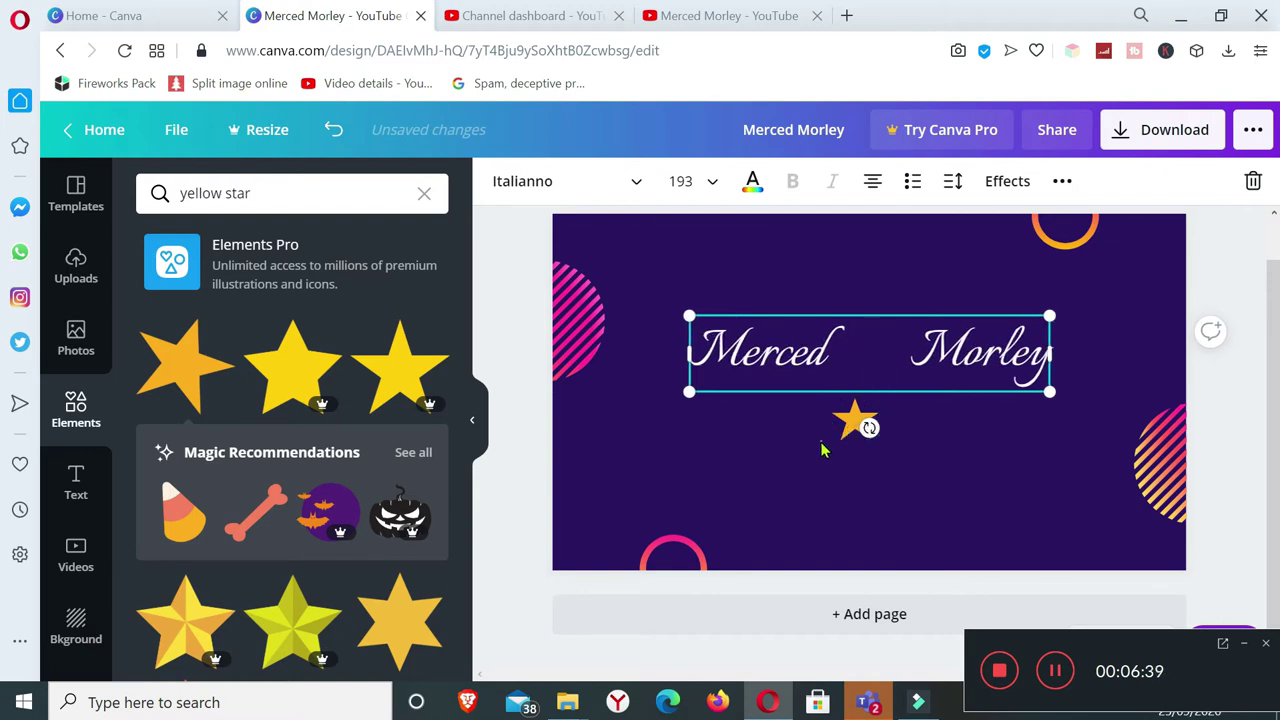
left_click_drag(851, 423, 868, 362)
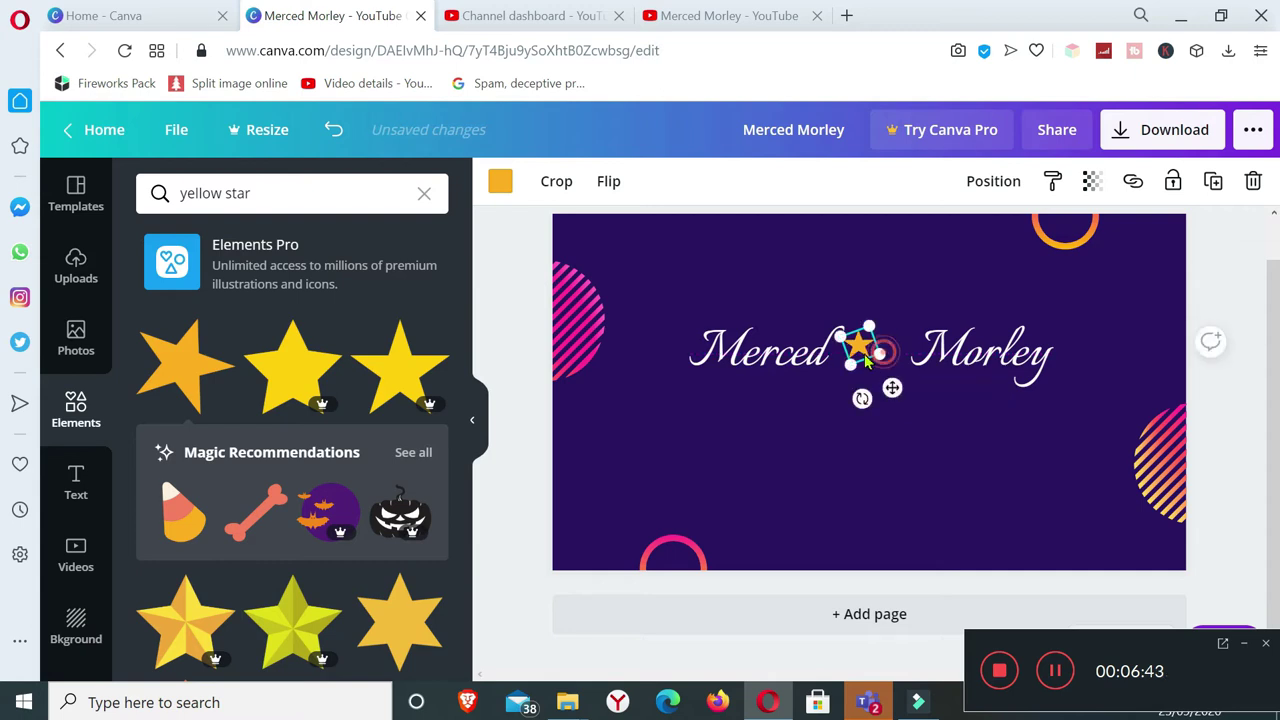
Shift the channel name and its star slightly to the left.
left_click(955, 352)
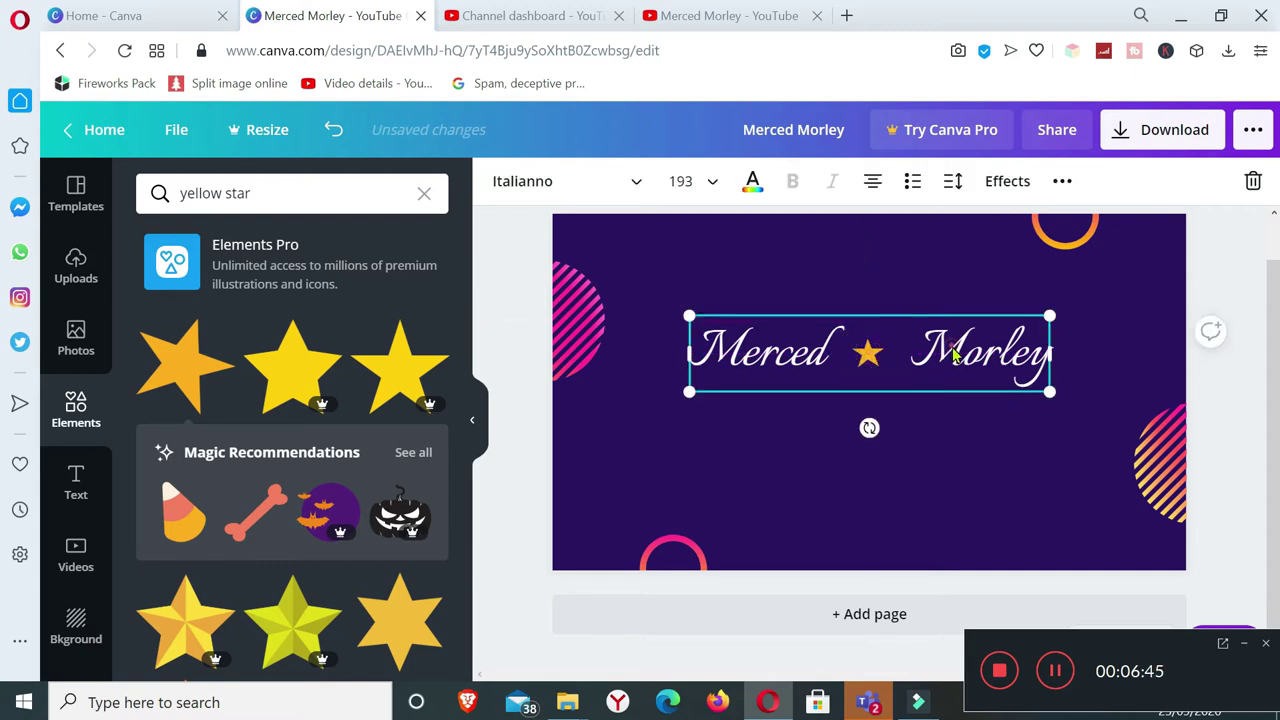
mouse_move(1005, 366)
left_mouse_down()
mouse_move(1000, 388)
mouse_move(997, 353)
left_mouse_up()
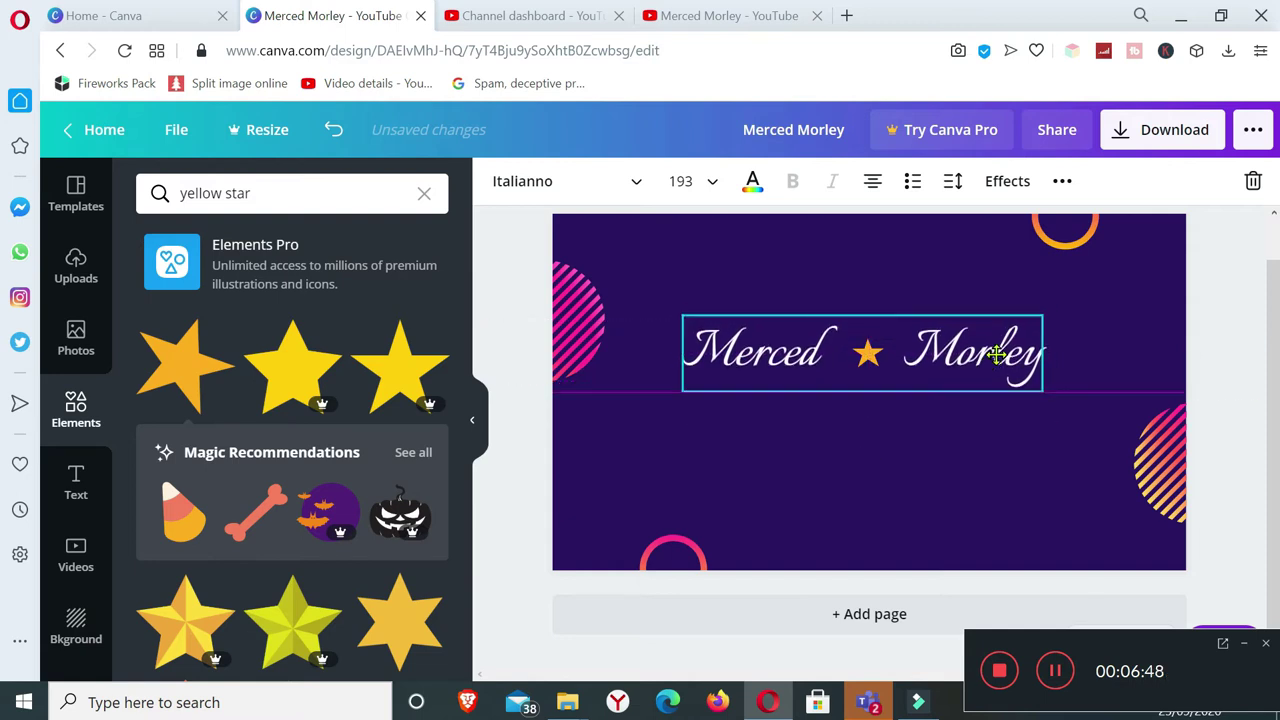
left_click(950, 422)
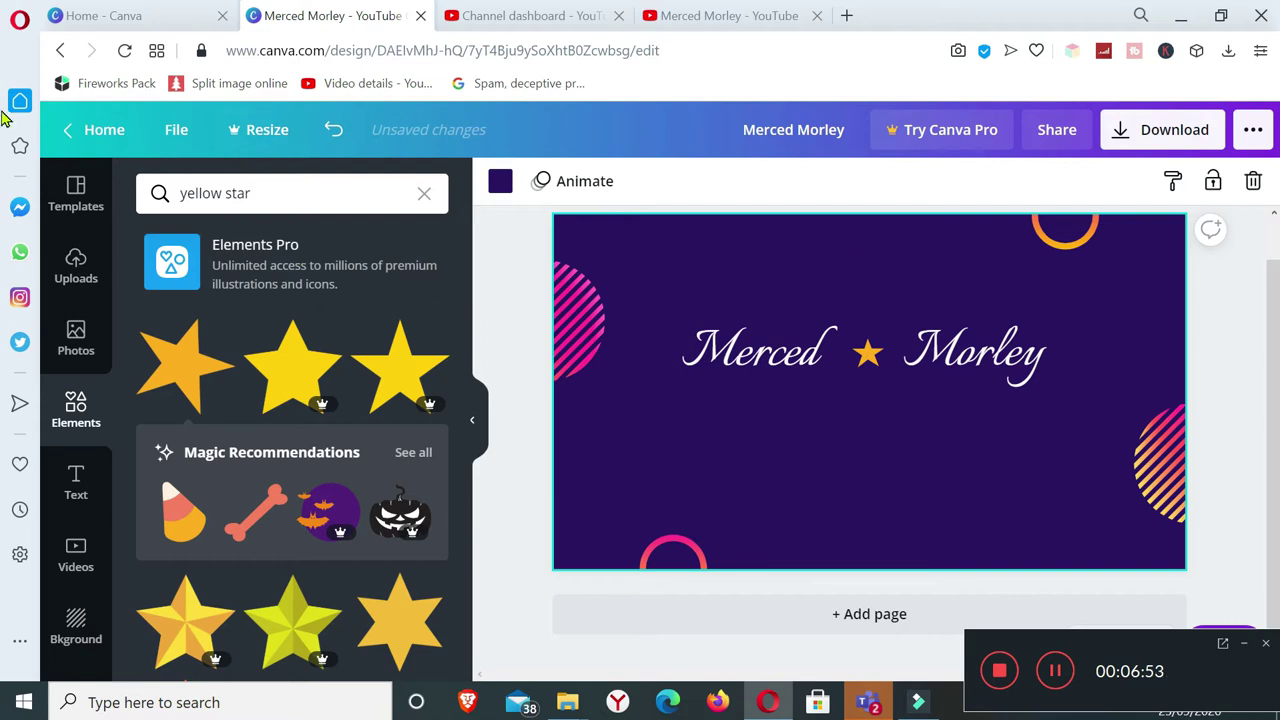
Add a 'Learn' heading and move it under the left end of the channel name.
left_click(76, 490)
left_click(249, 287)
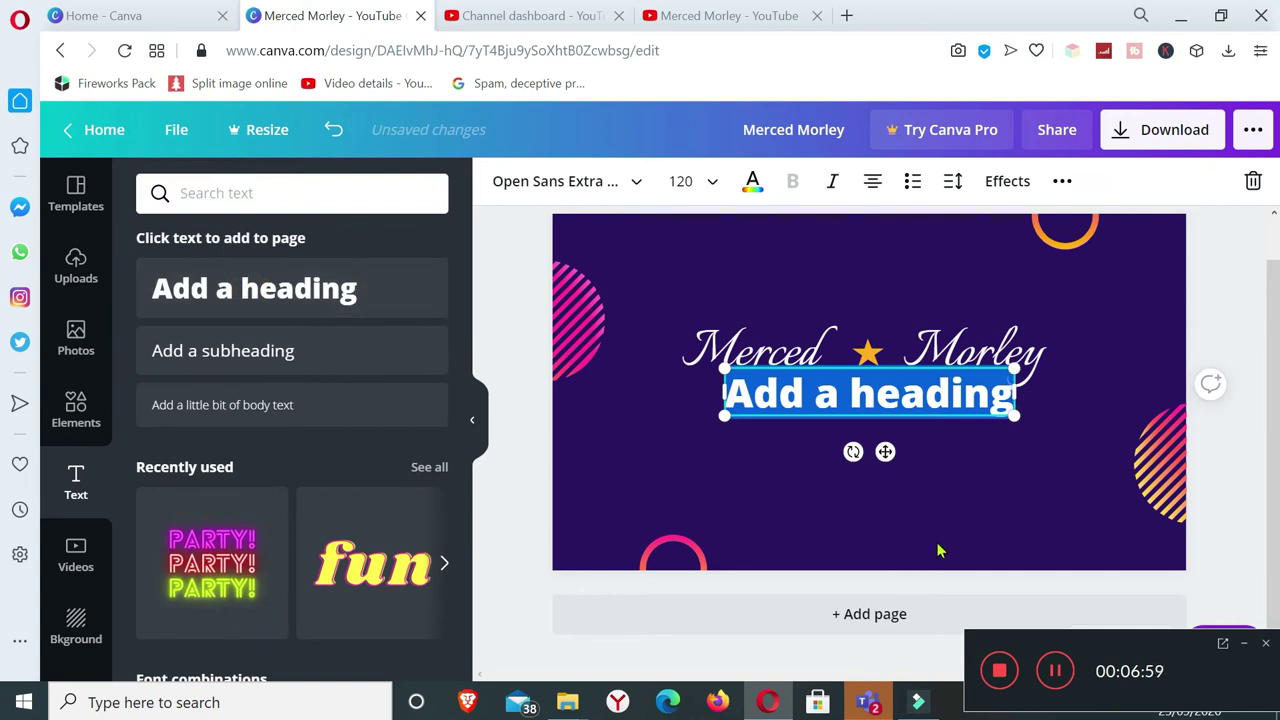
type("Learn")
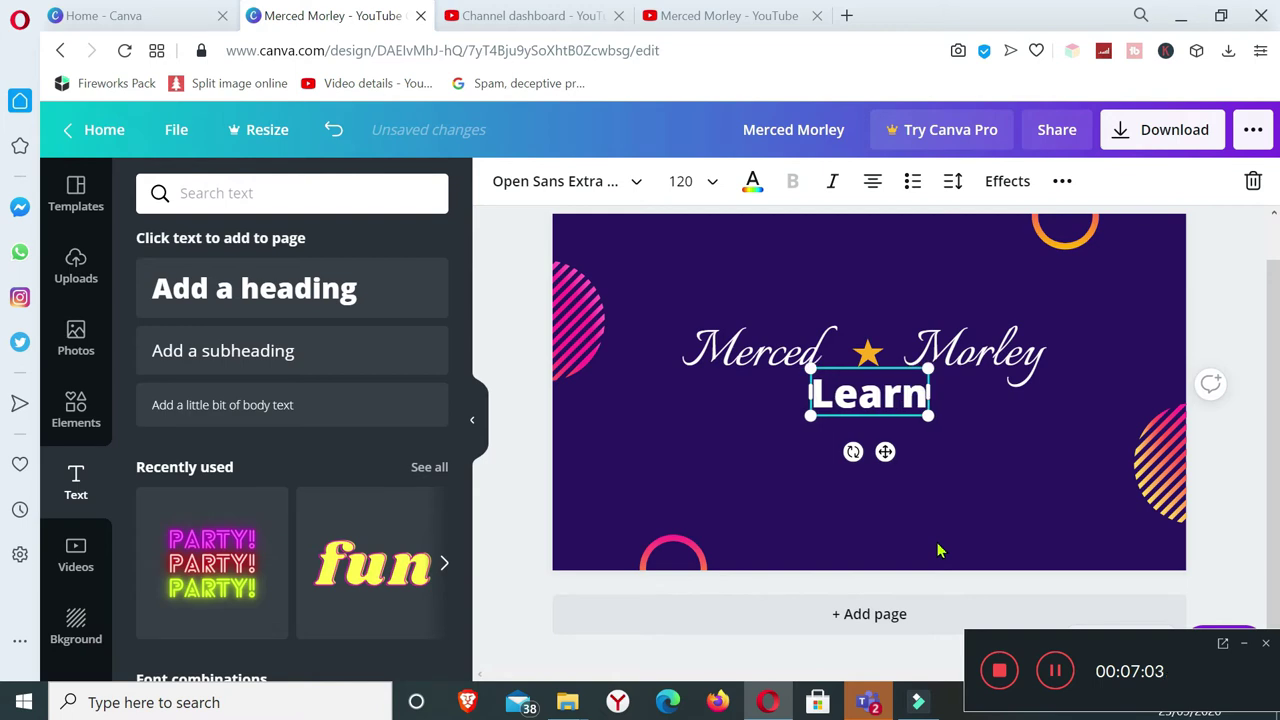
left_click(986, 434)
left_click_drag(881, 400, 770, 415)
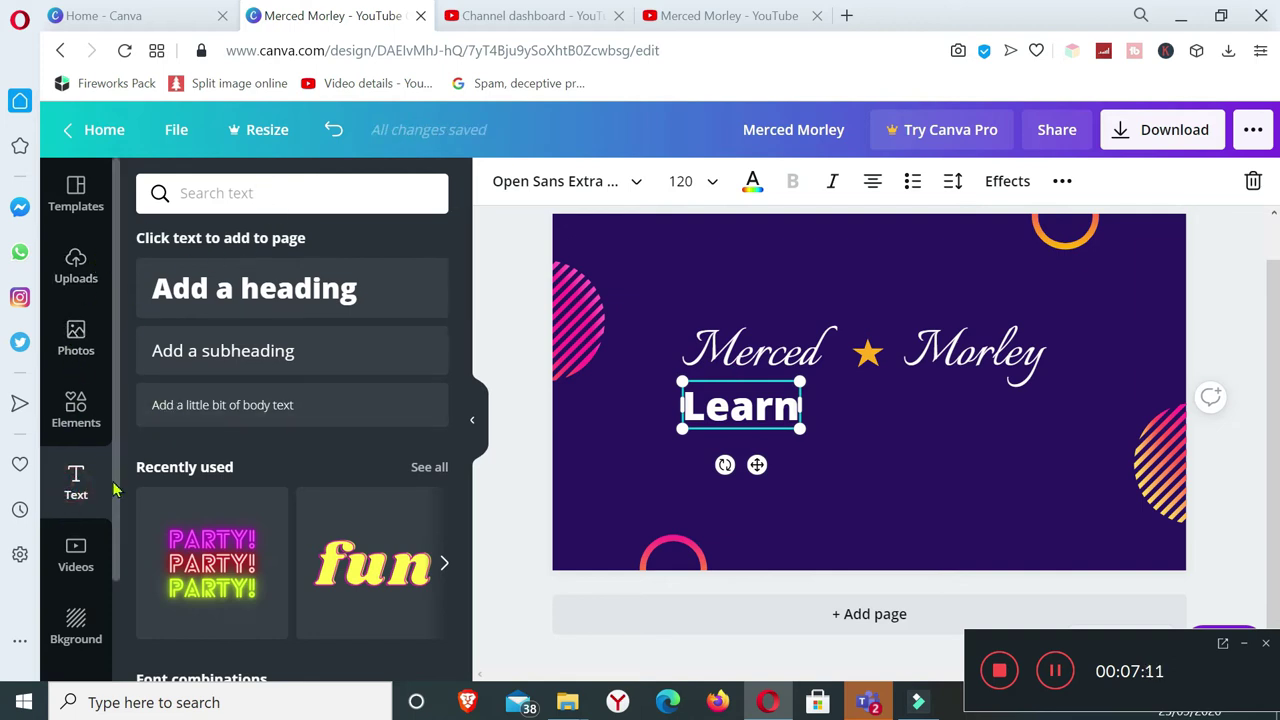
Search Elements for 'arrow', add the pink arrow graphic and shrink it small.
left_click(80, 408)
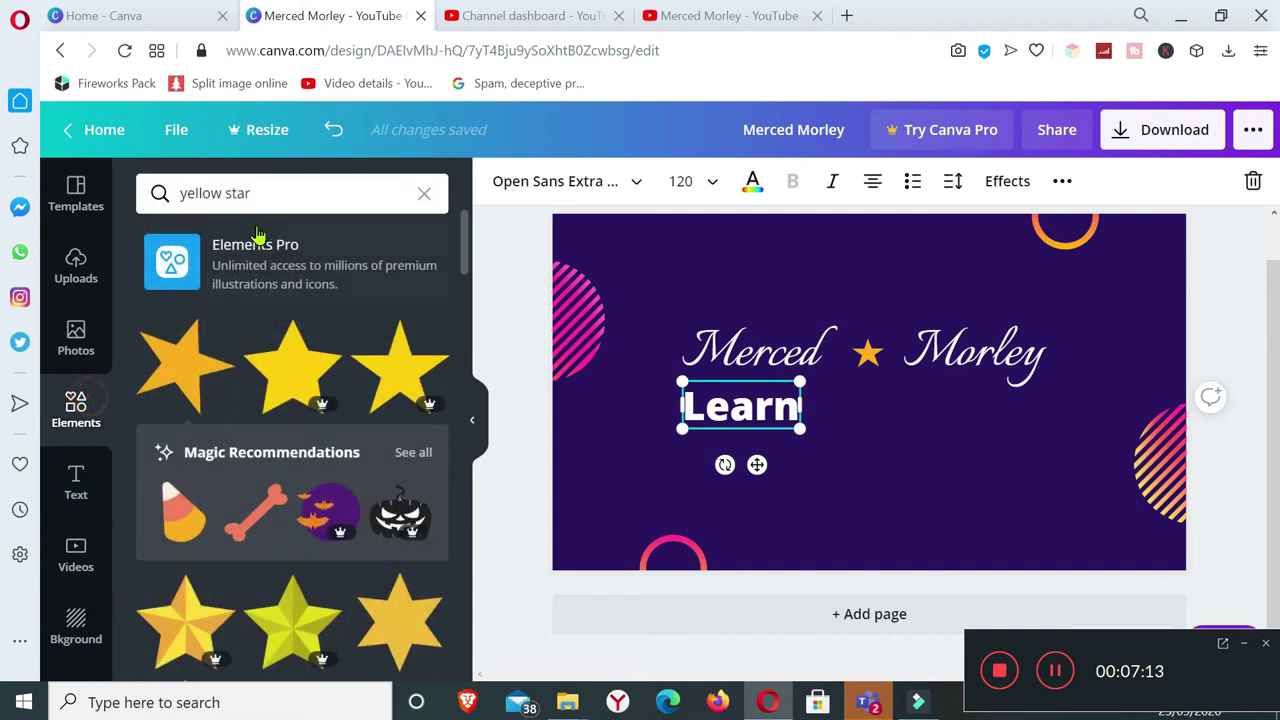
left_click(263, 195)
left_click_drag(263, 195, 140, 140)
type("arrow")
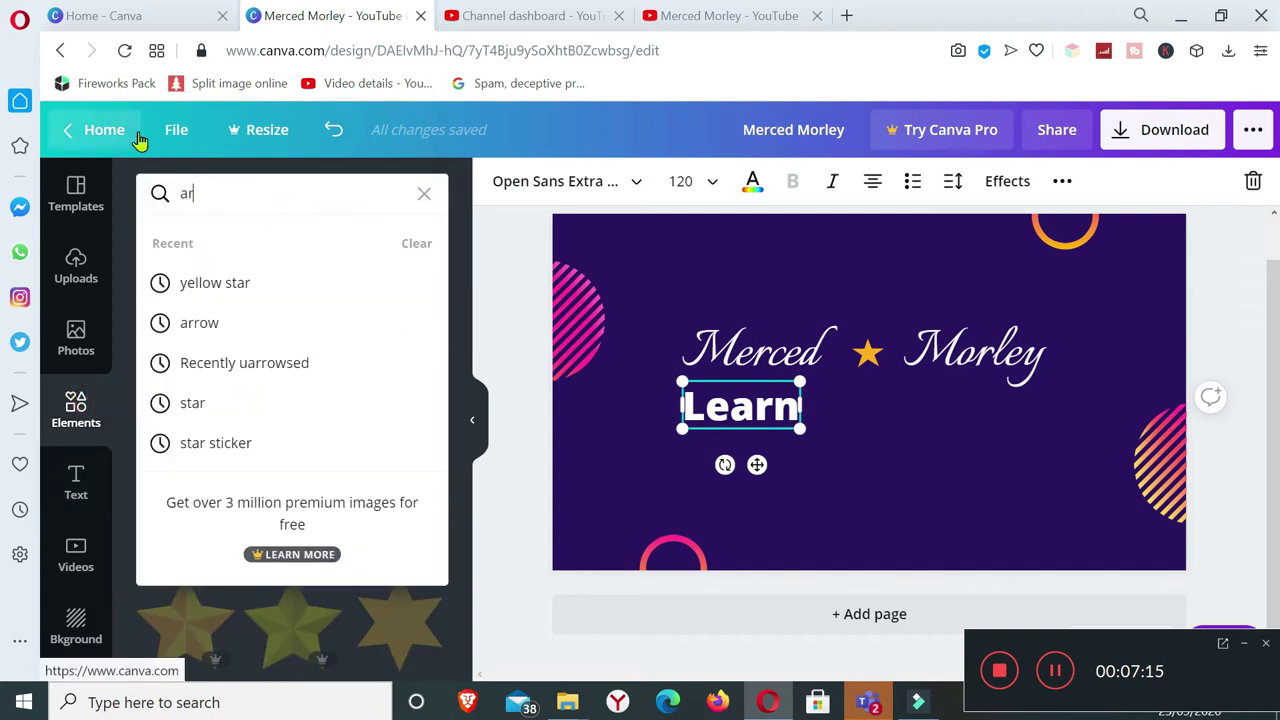
key("Return")
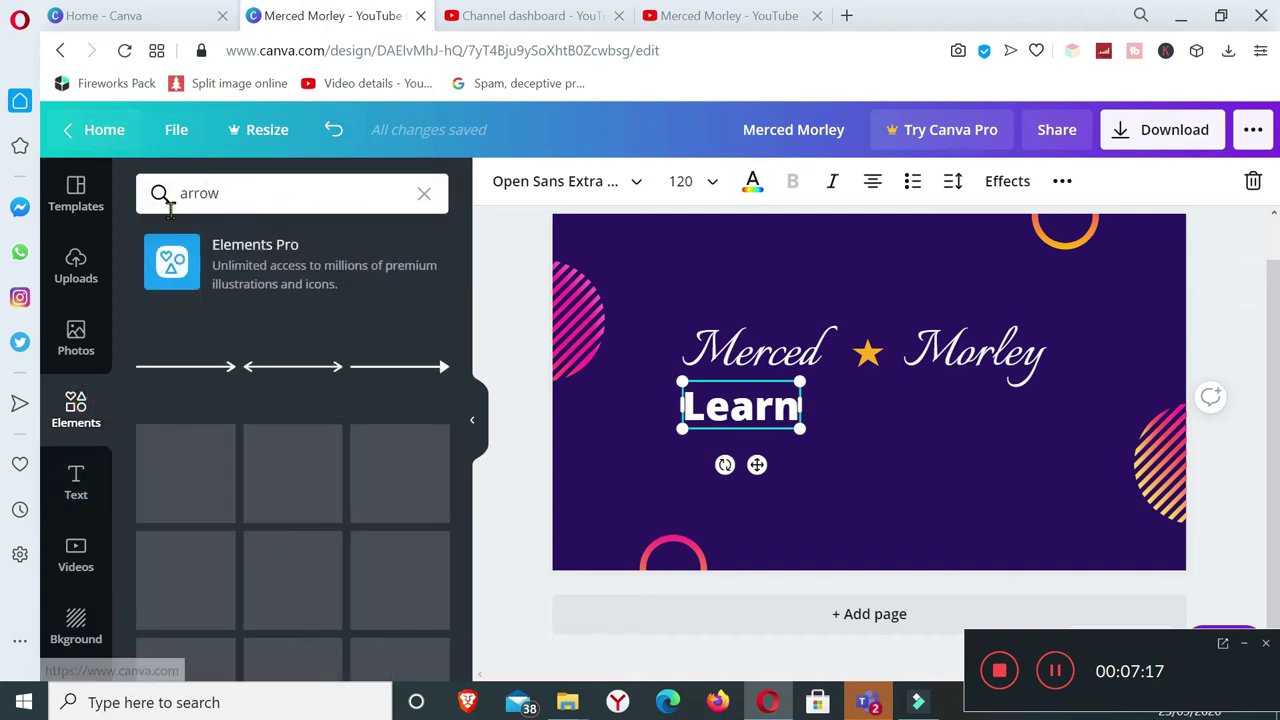
scroll(334, 491, "down", 3)
scroll(398, 497, "down", 5)
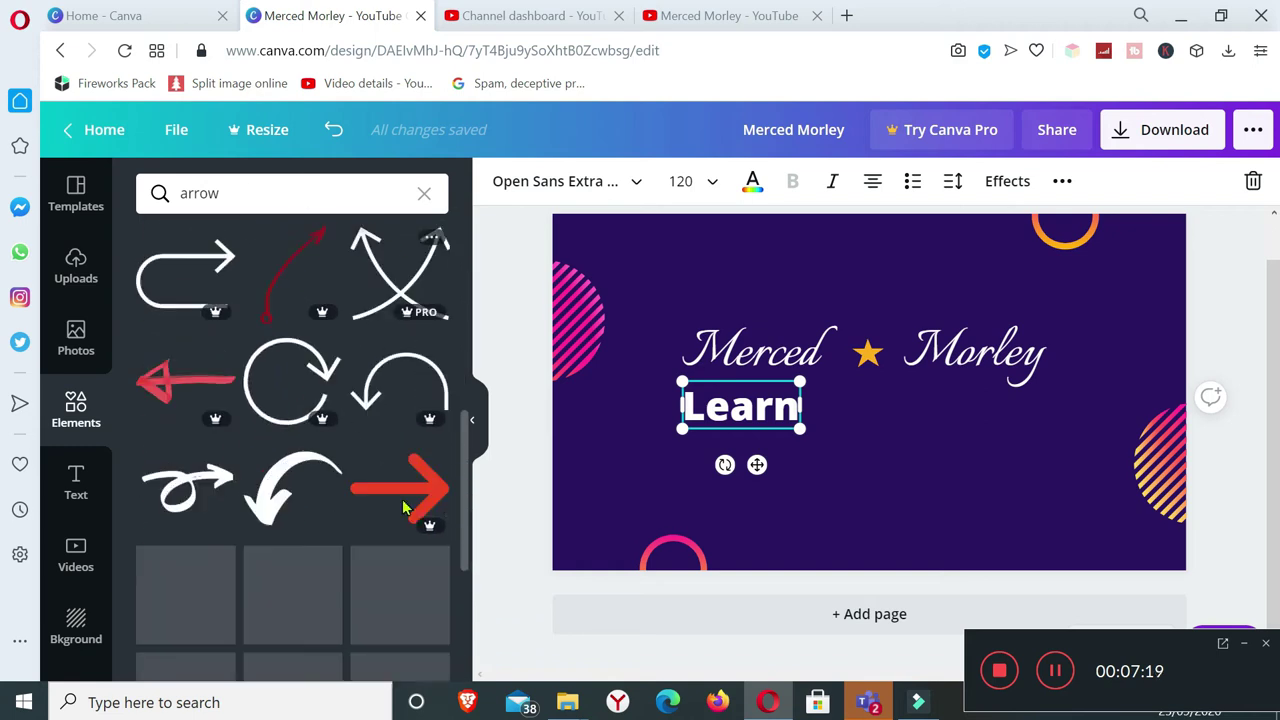
left_click_drag(463, 410, 457, 585)
scroll(457, 585, "down", 1)
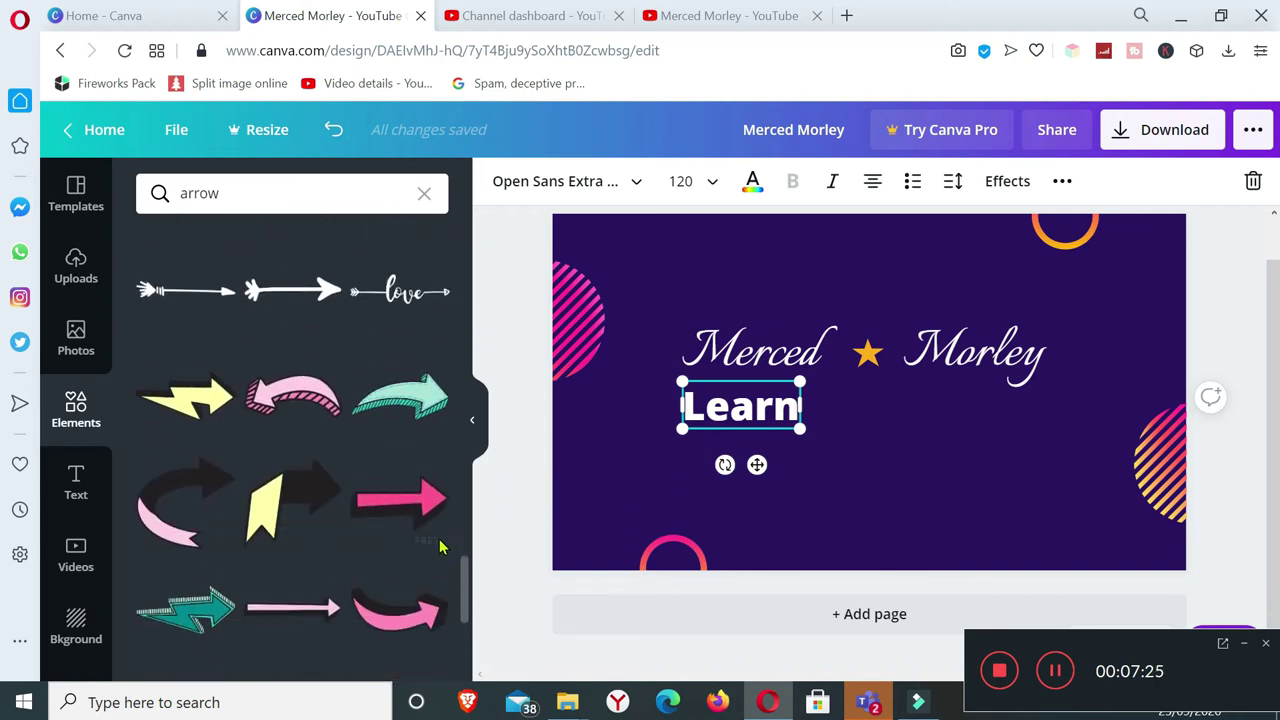
left_click(403, 517)
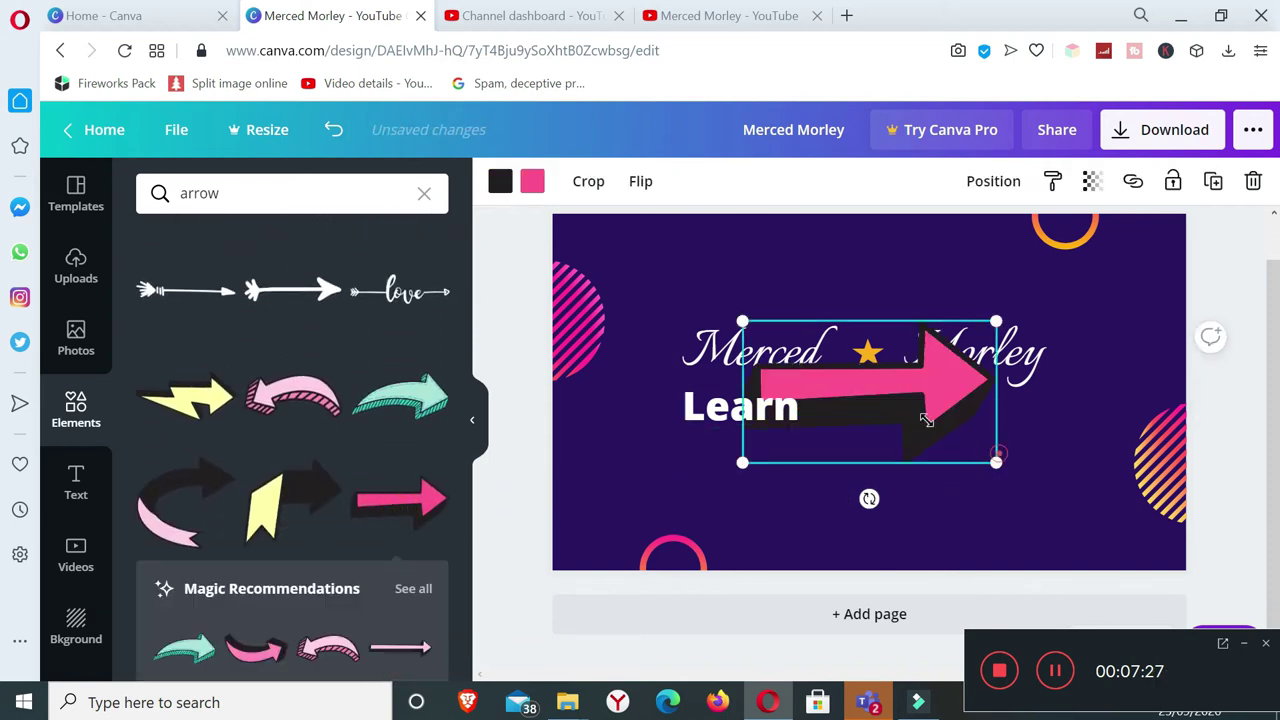
left_click_drag(927, 420, 835, 408)
Change the Learn heading's font to Josefin Sans Bold and shrink it slightly.
left_click(740, 406)
left_click(595, 181)
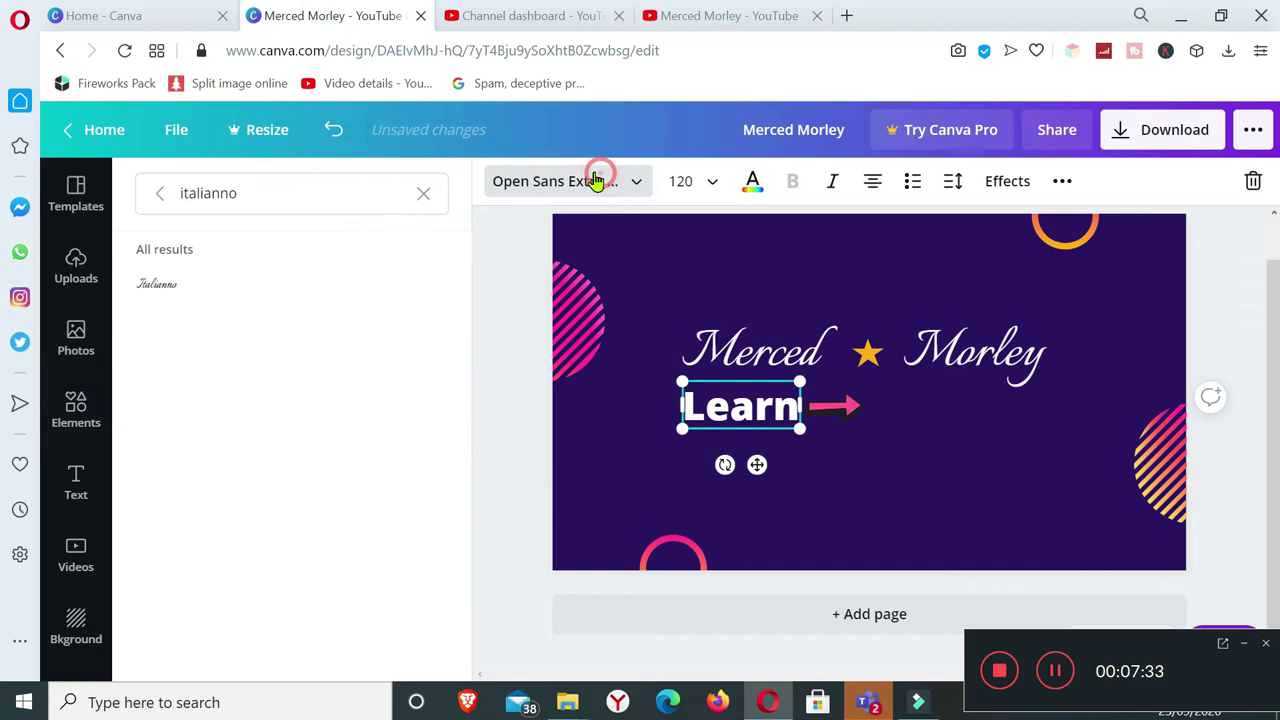
double_click(251, 192)
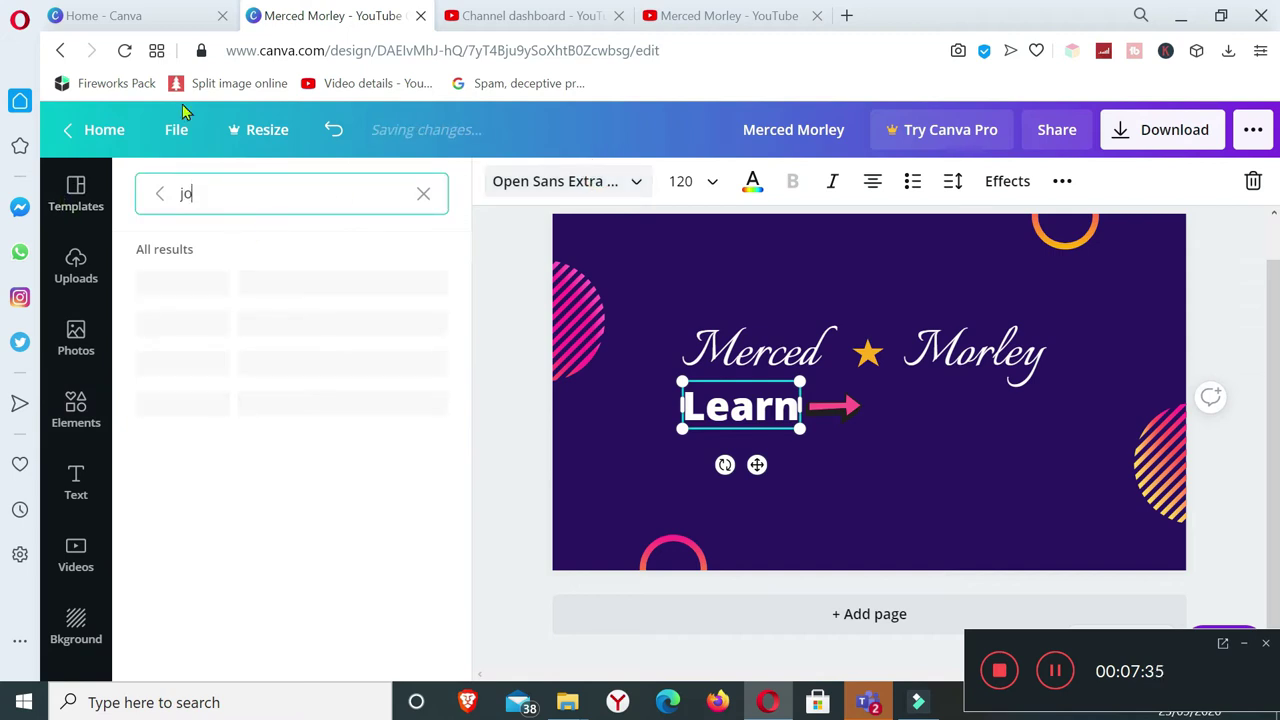
type("josefina")
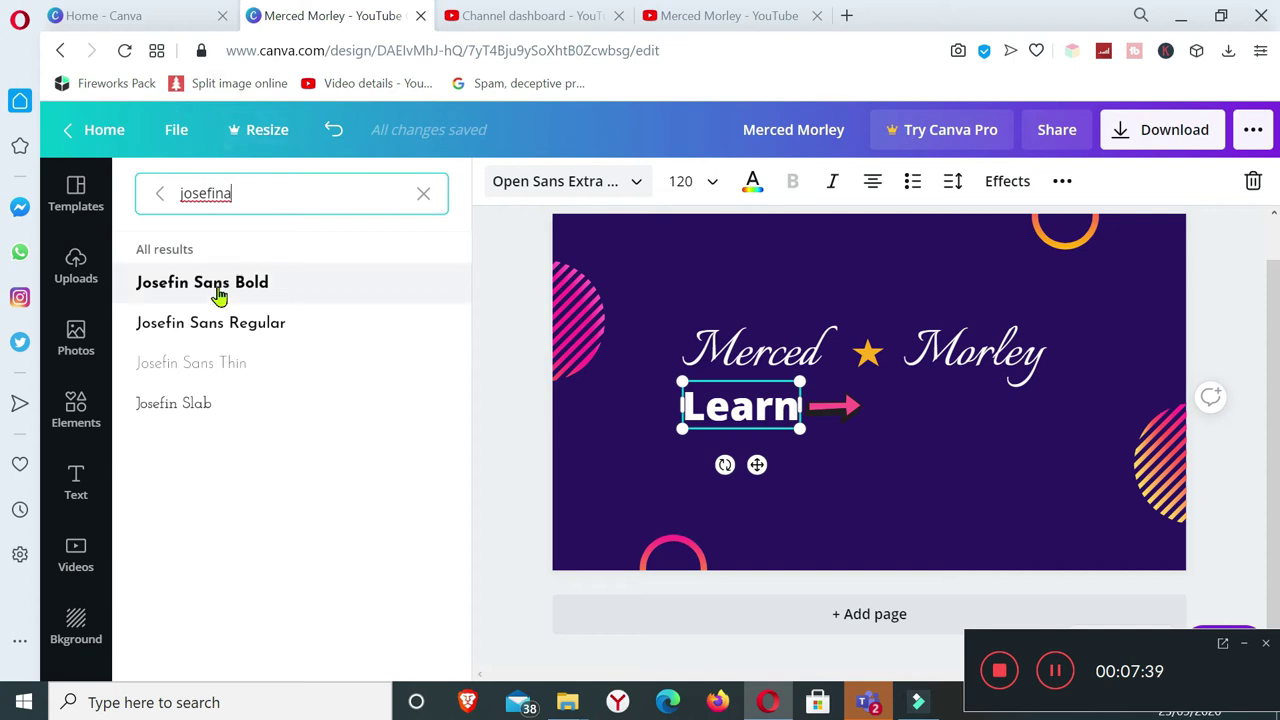
left_click(216, 288)
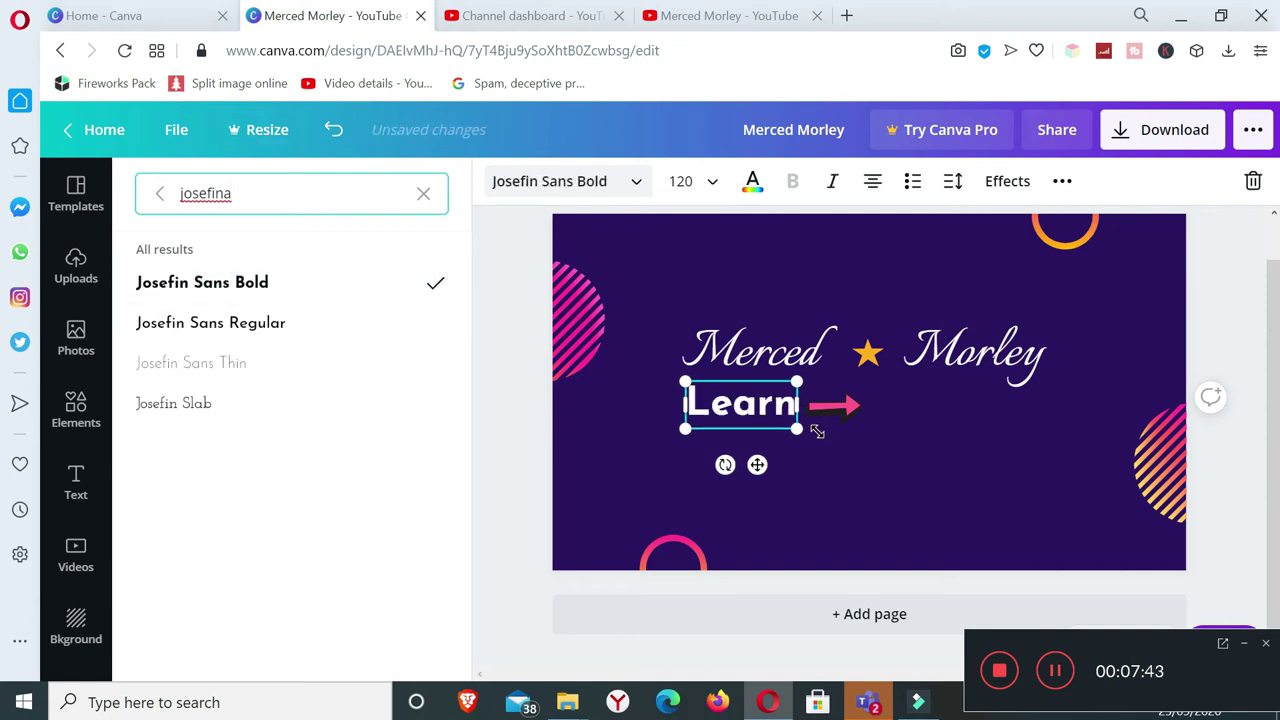
left_click_drag(795, 428, 785, 423)
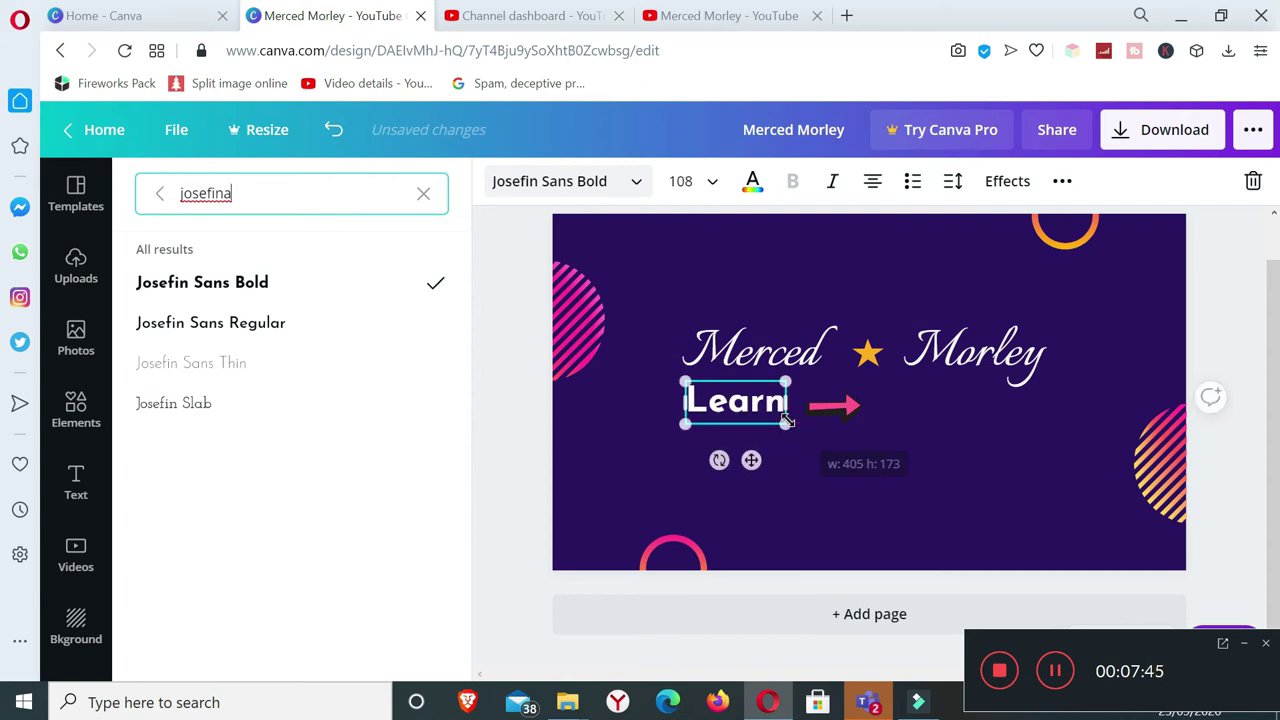
Set Learn's font size to 96 and line the pink arrow up beside it.
left_click(826, 407)
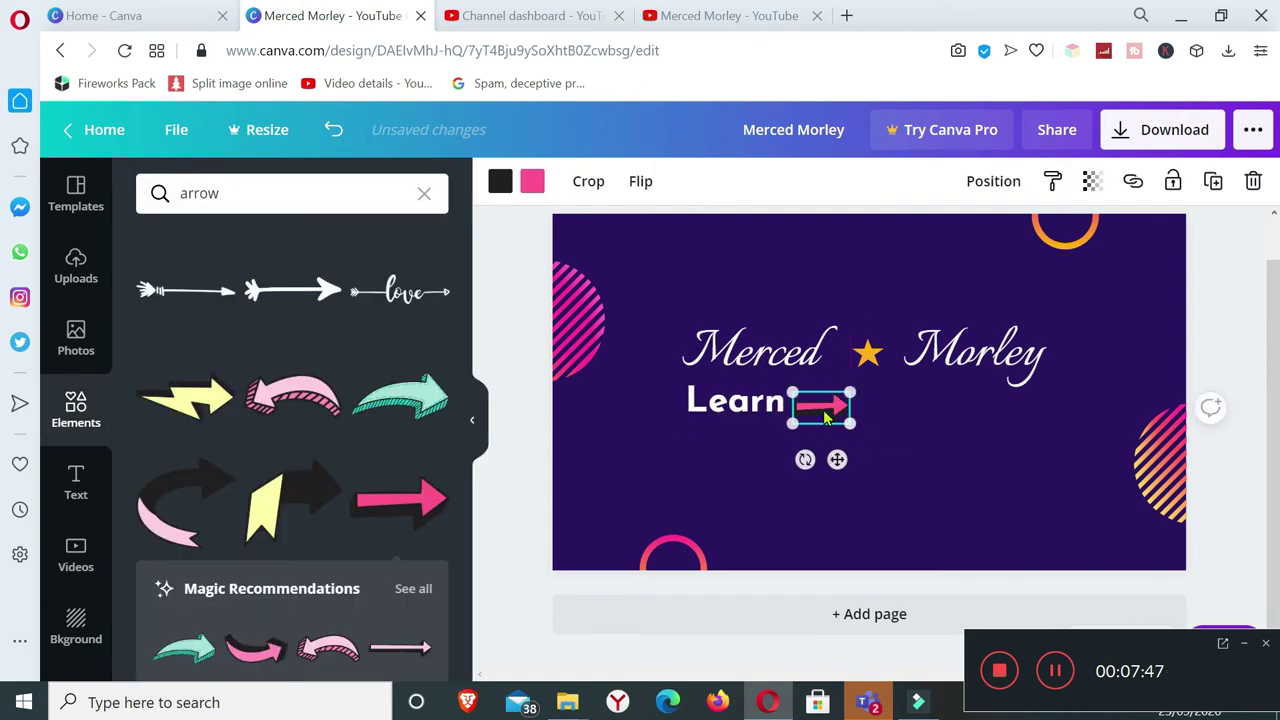
left_click(736, 401)
left_click(707, 187)
scroll(700, 529, "down", 3)
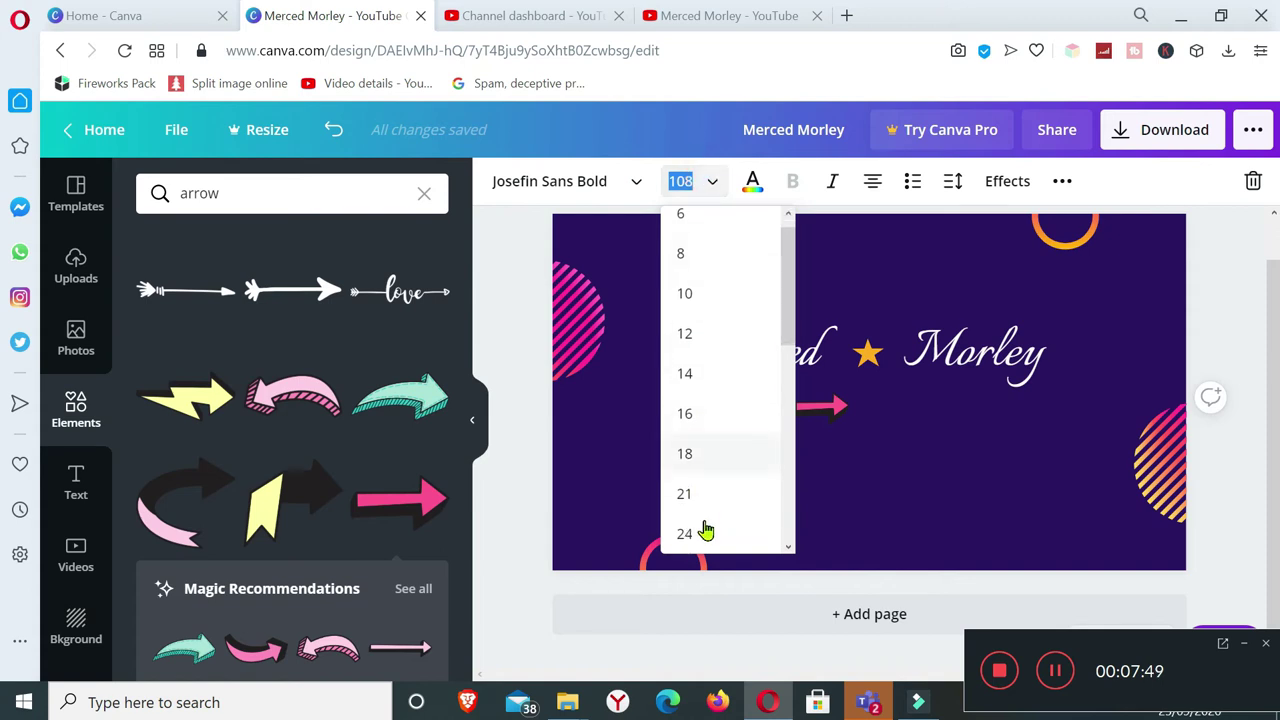
left_click_drag(784, 295, 779, 476)
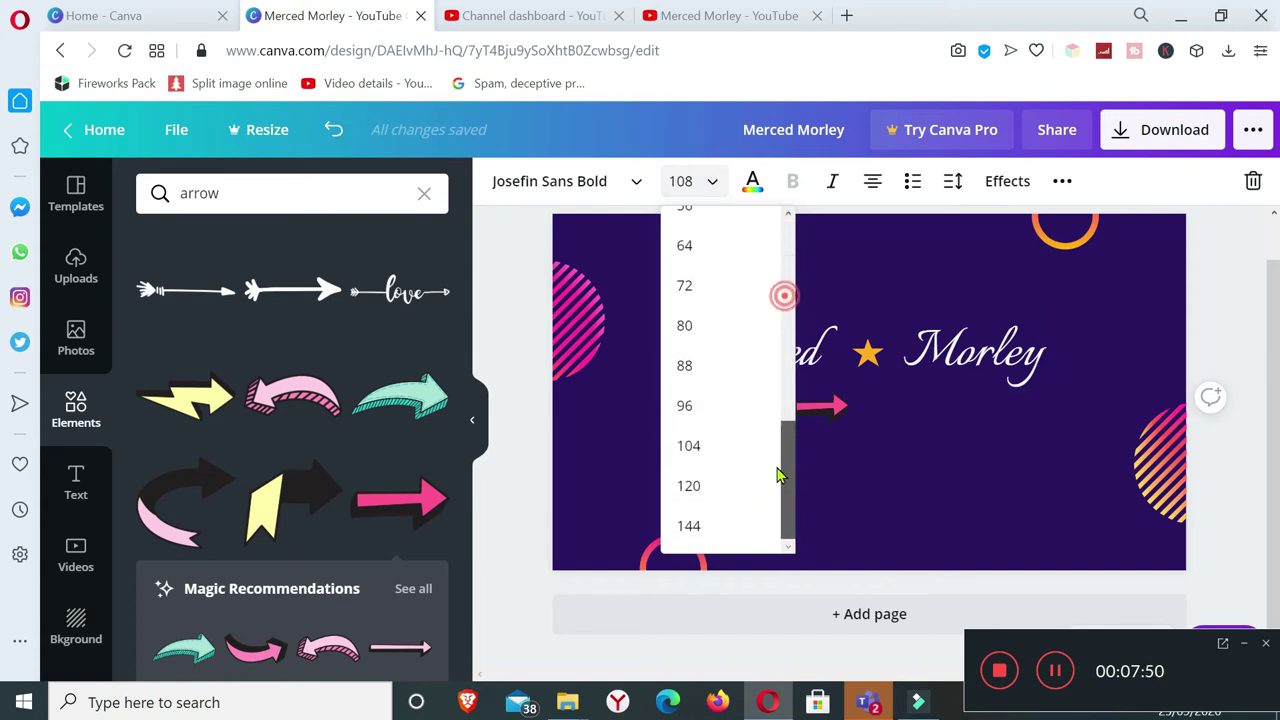
left_click(694, 406)
left_click_drag(830, 405, 826, 397)
left_click(880, 415)
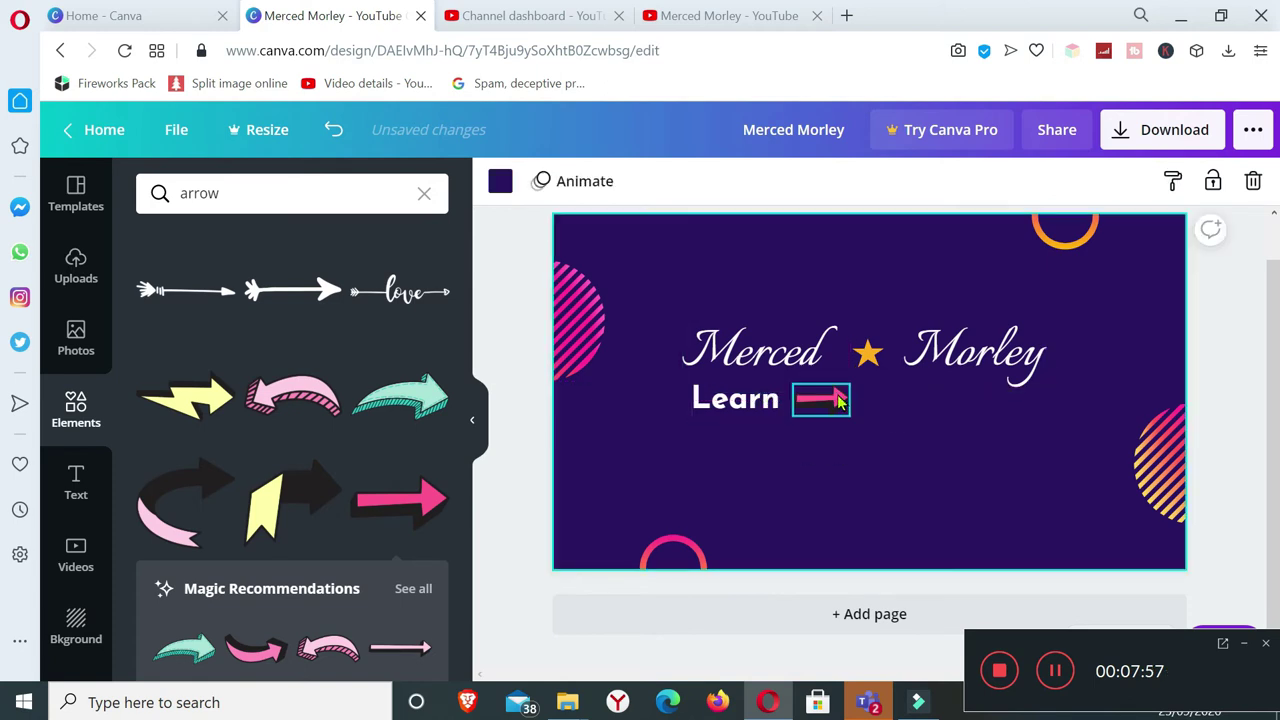
Recolour the arrow beside Learn: make its dark part white and its main colour hot pink.
left_click(840, 400)
left_click(530, 184)
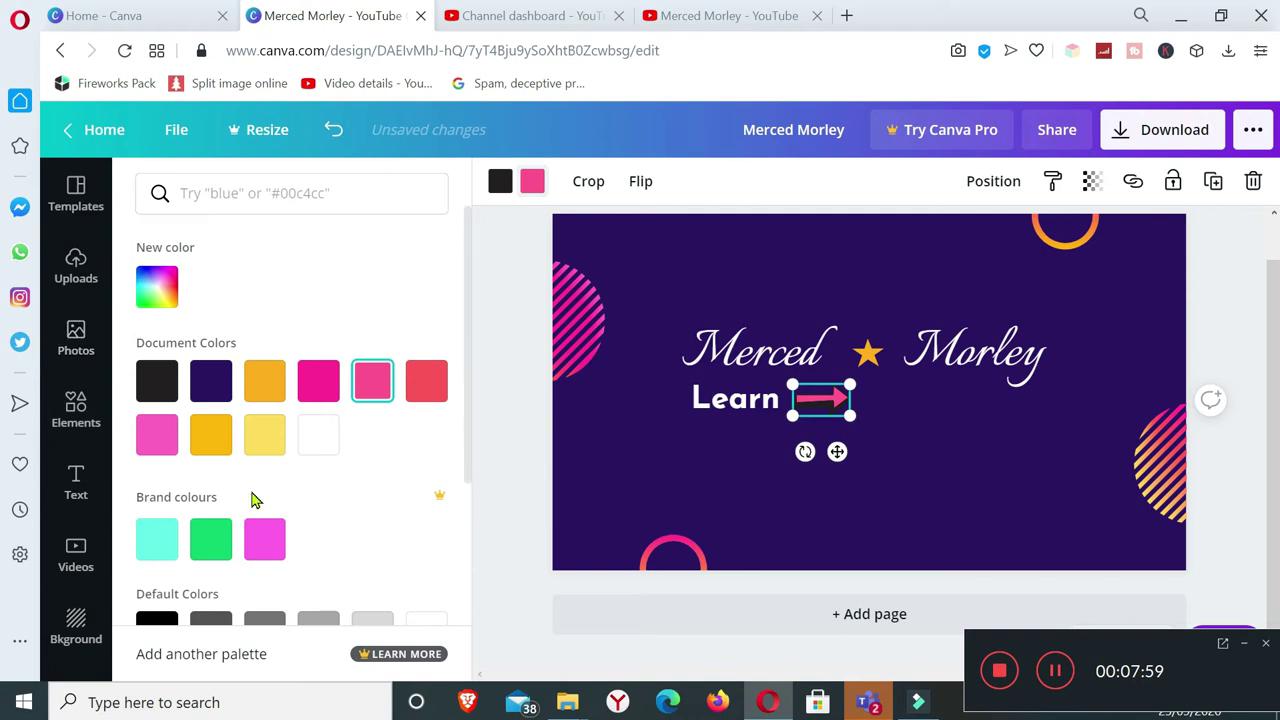
left_click(311, 449)
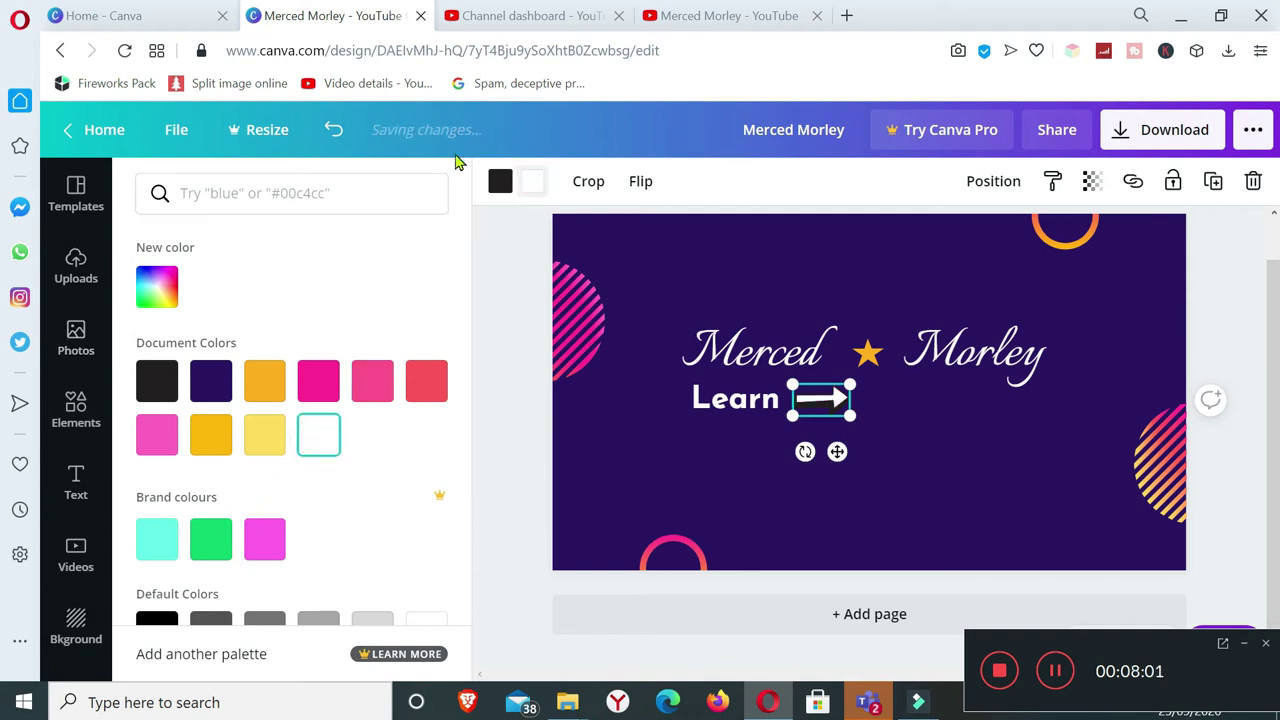
left_click(497, 185)
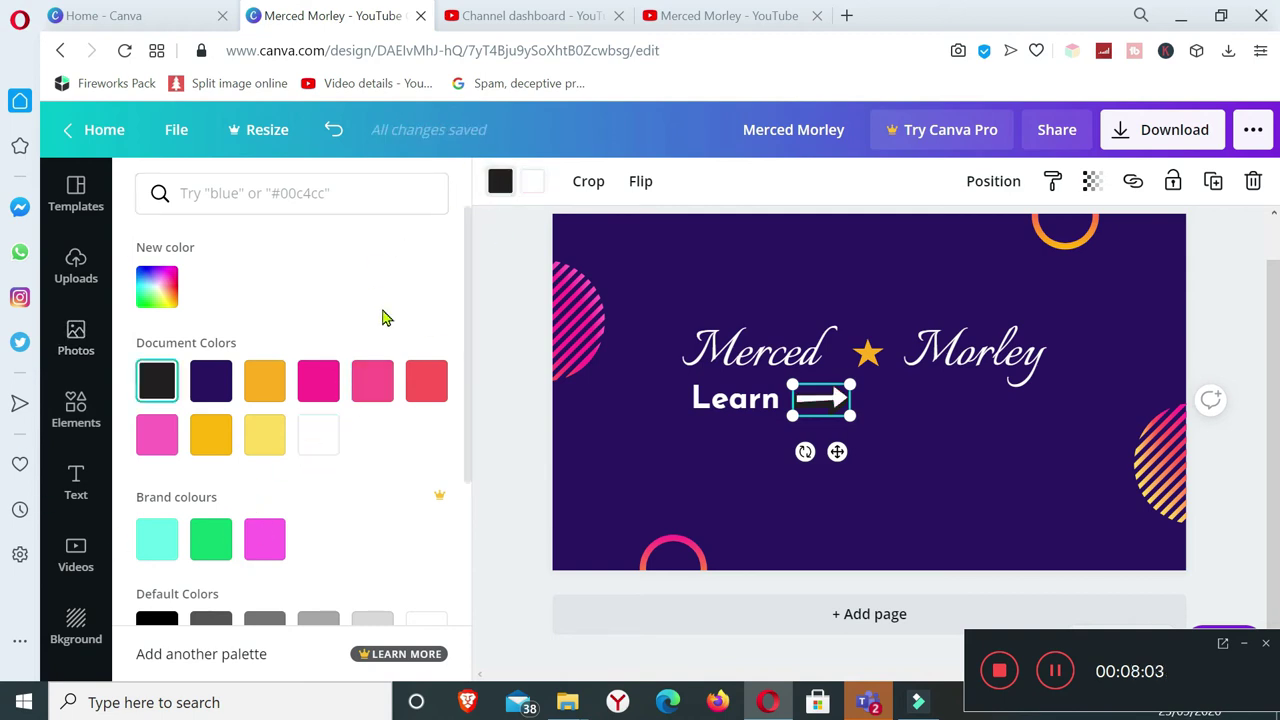
left_click(499, 188)
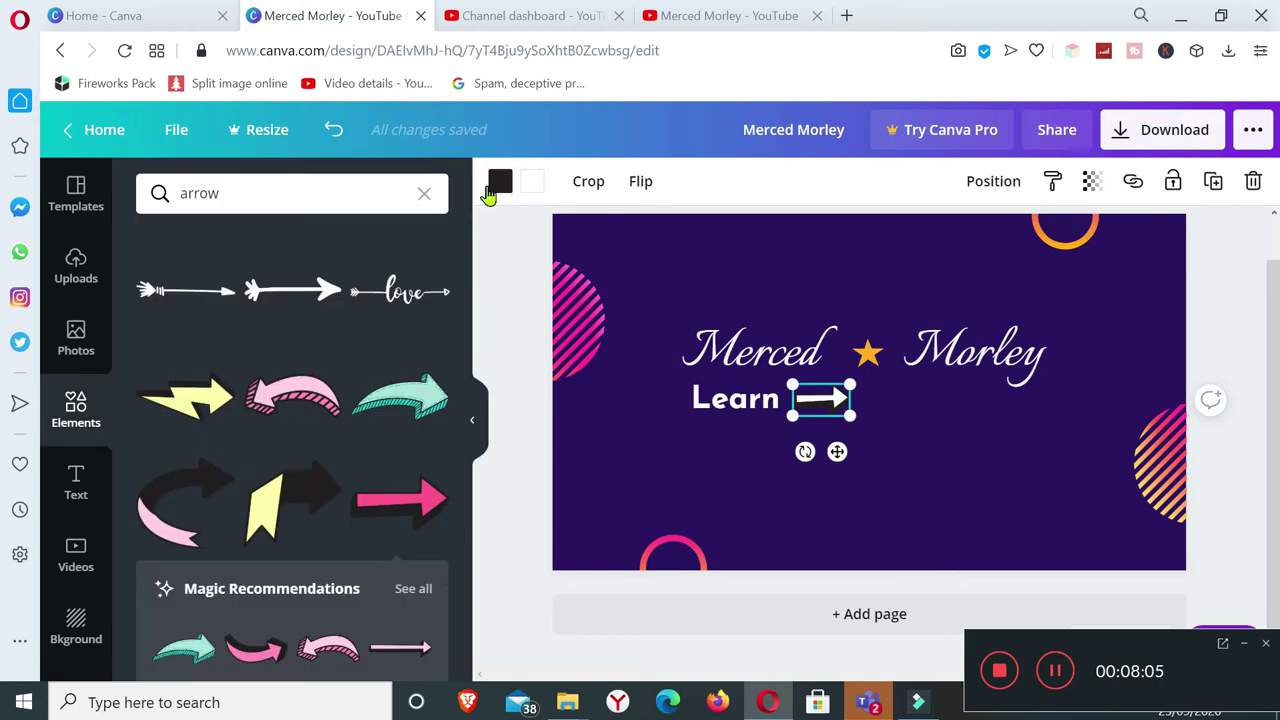
left_click(490, 188)
left_click(268, 434)
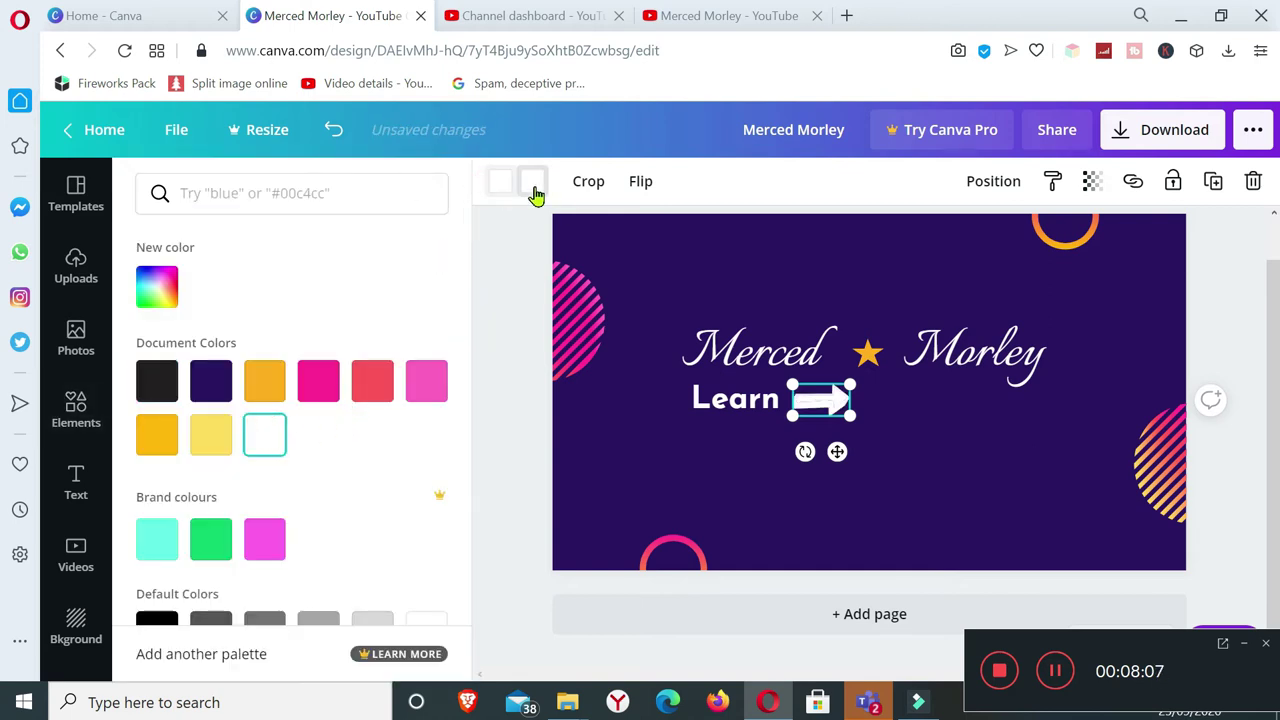
left_click(436, 389)
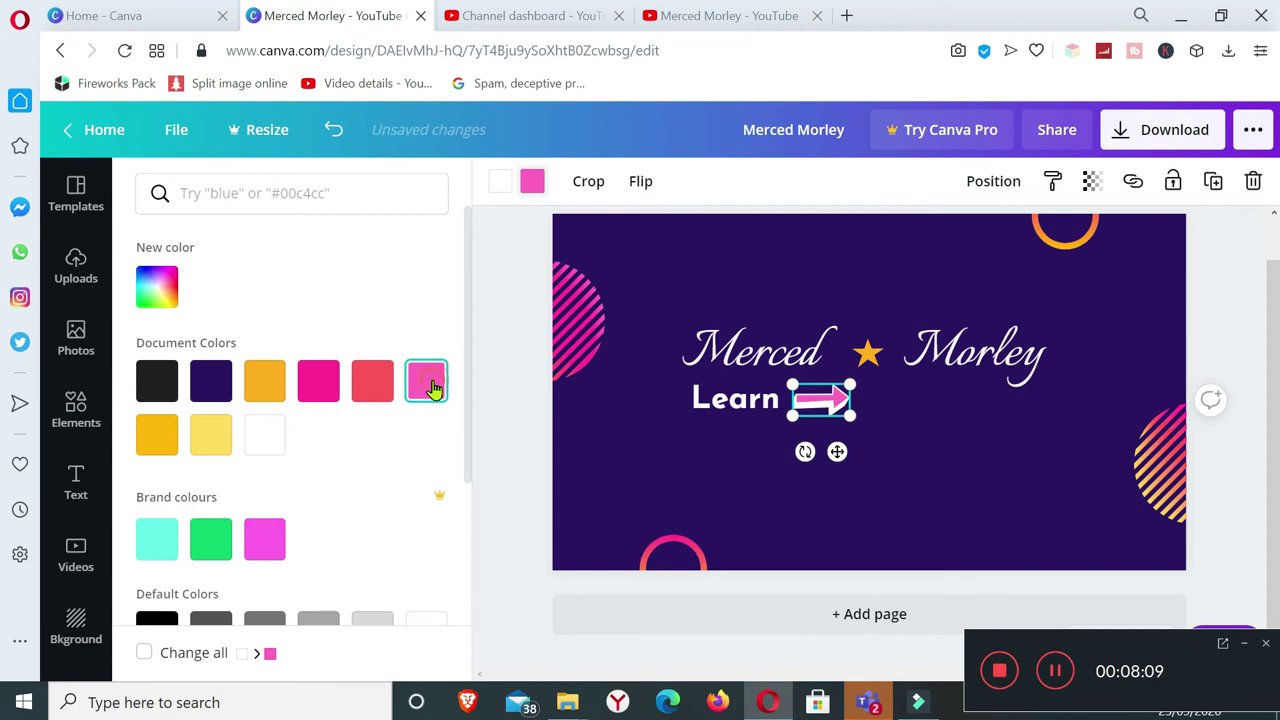
left_click(322, 382)
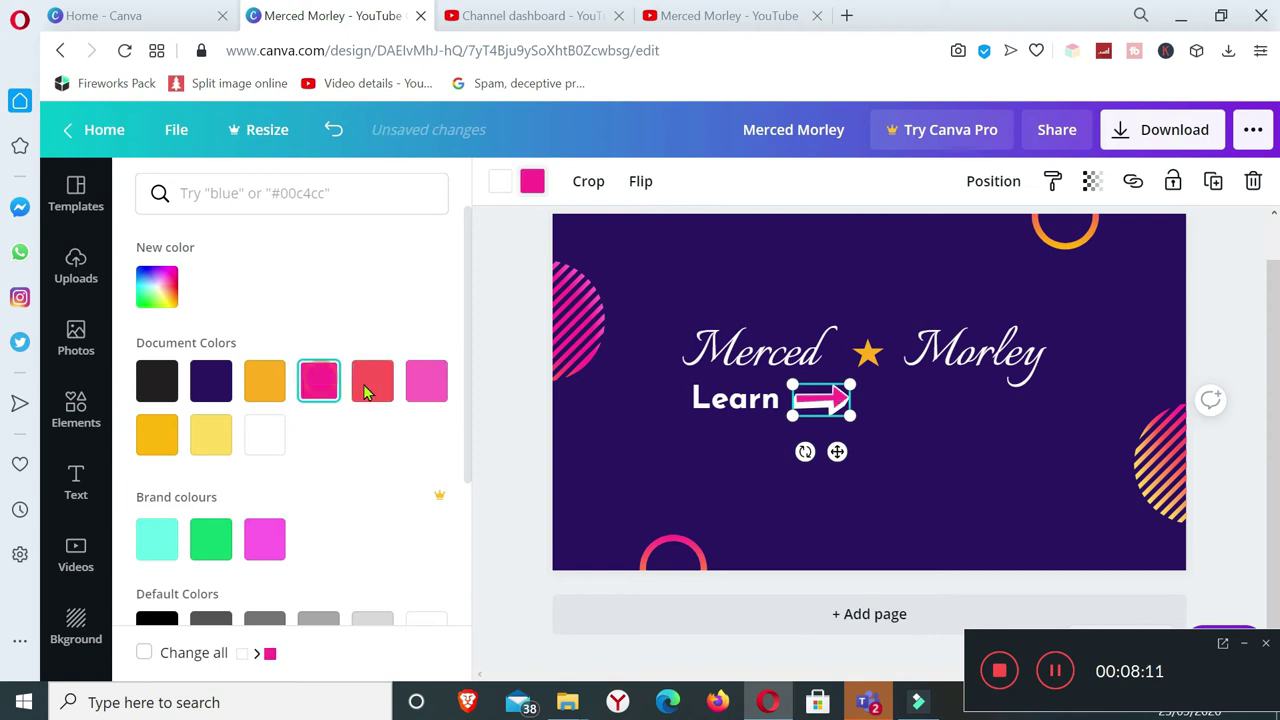
left_click(926, 412)
left_click(910, 421)
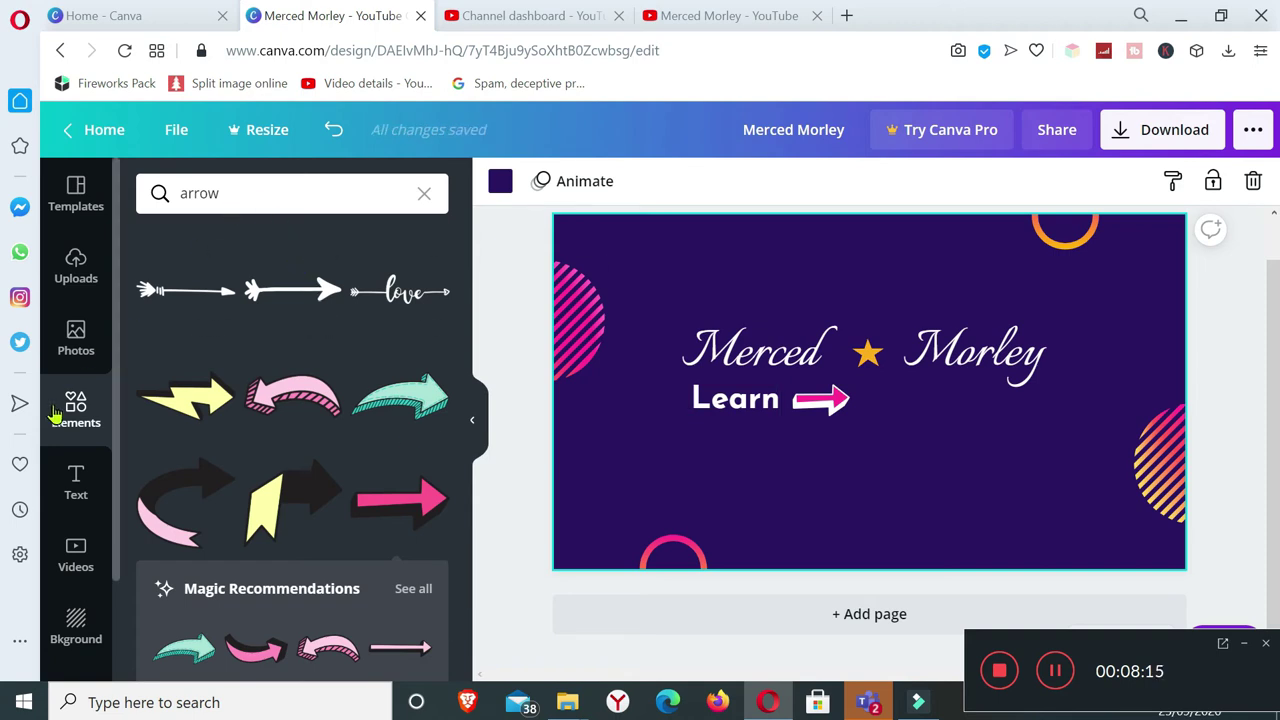
Add a new heading reading 'Share' in Josefin Sans Bold at size 104.
left_click(76, 485)
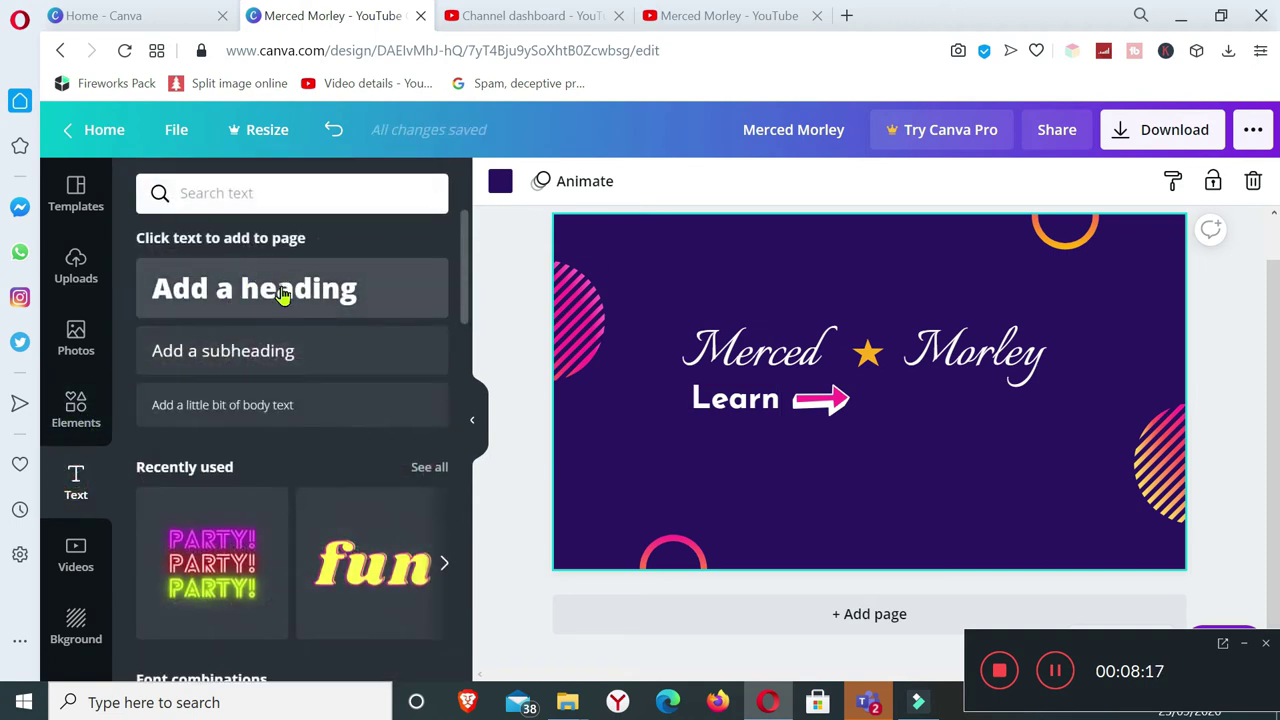
left_click(283, 292)
type("Share")
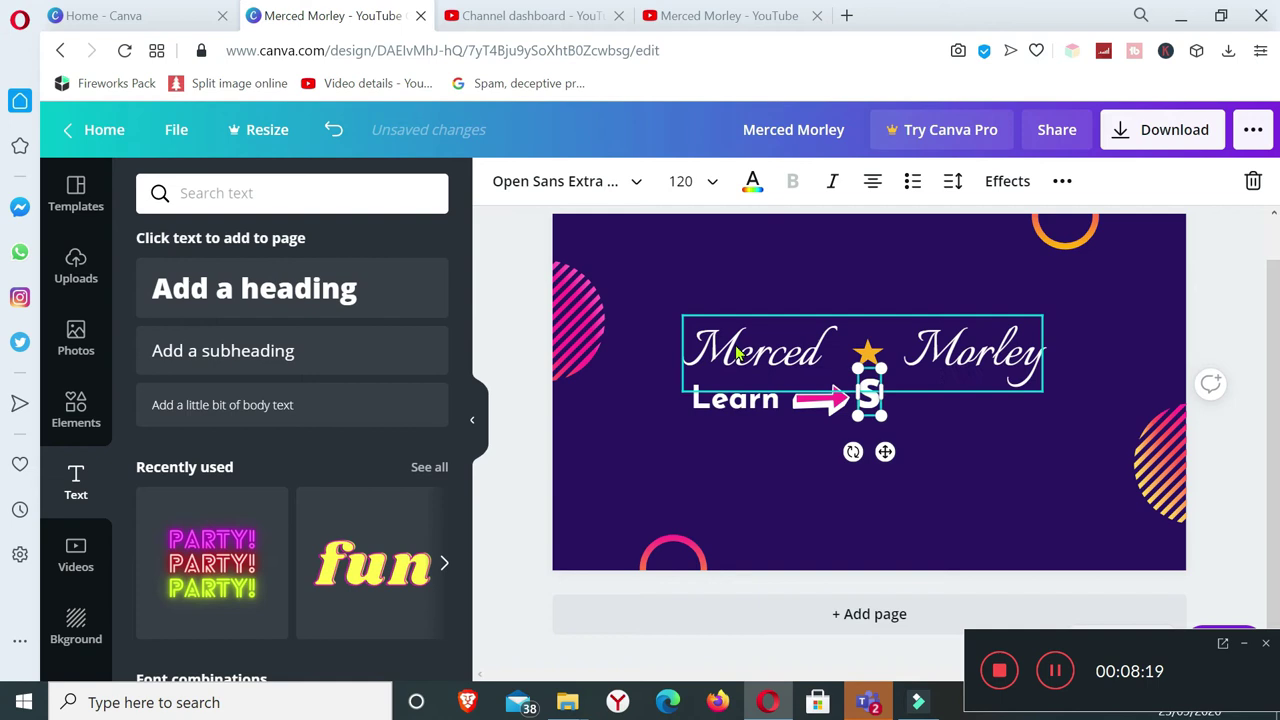
left_click(568, 181)
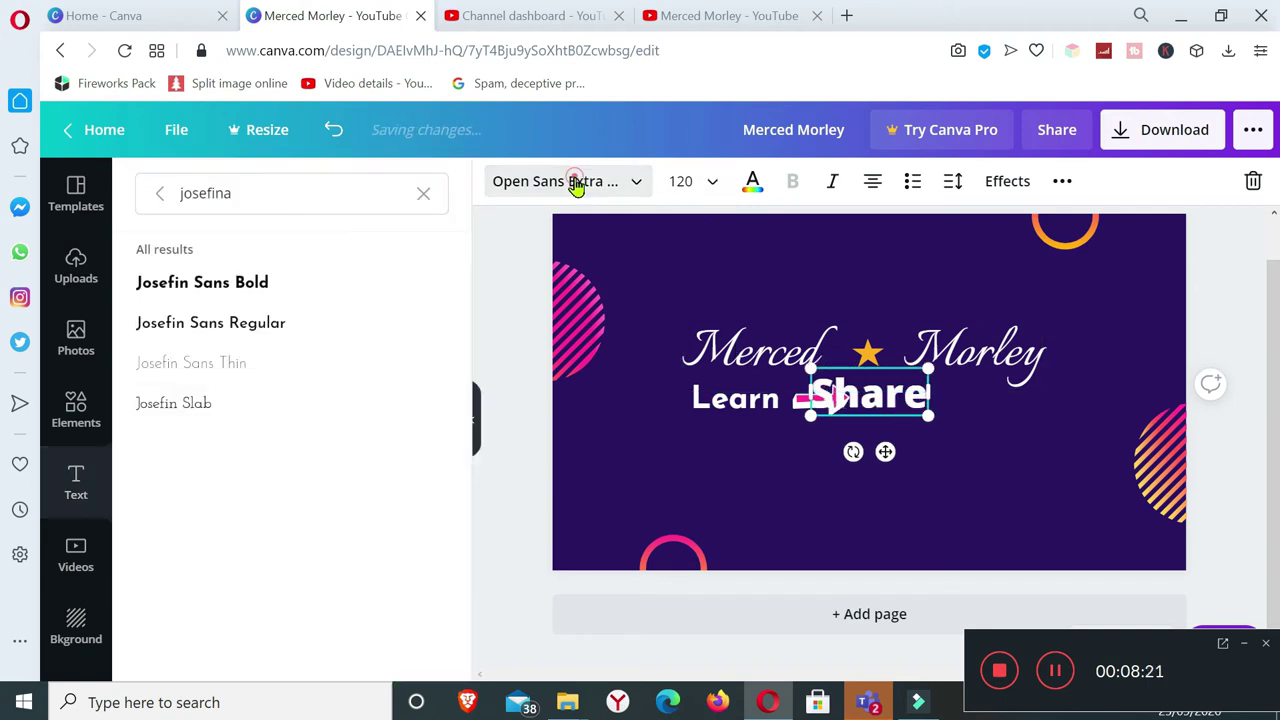
left_click(295, 290)
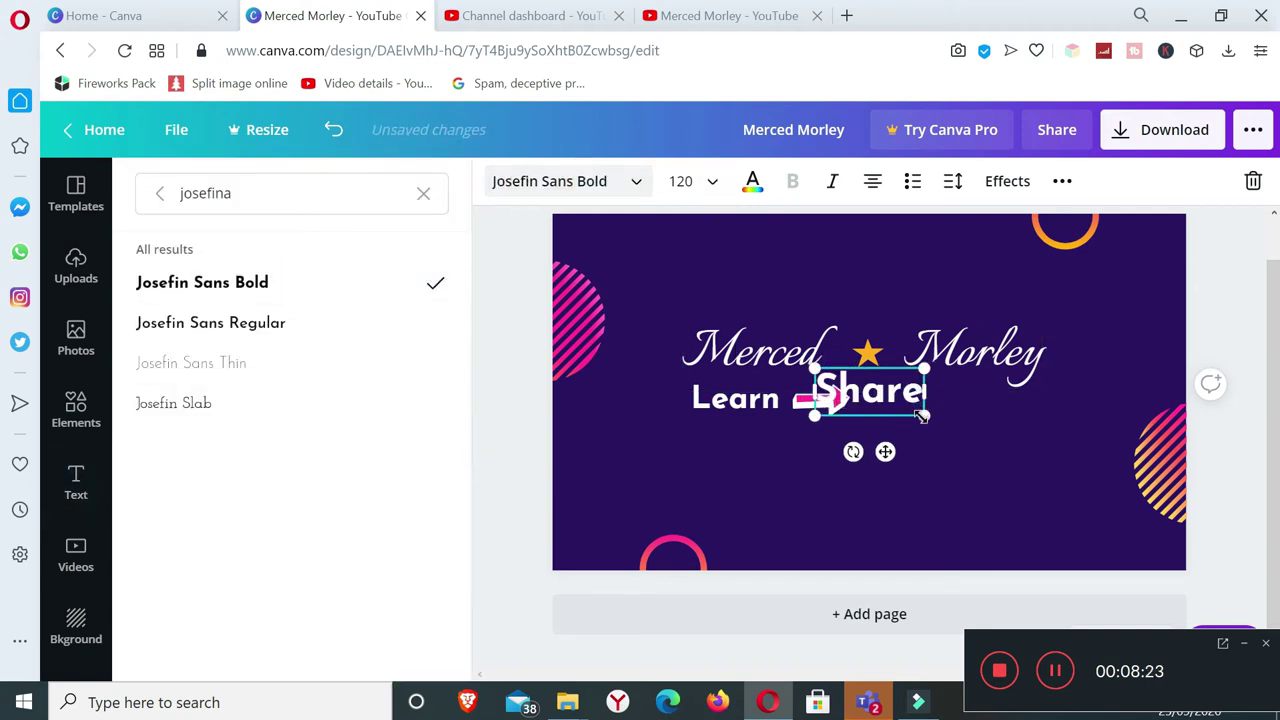
left_click_drag(922, 416, 907, 413)
left_click(958, 464)
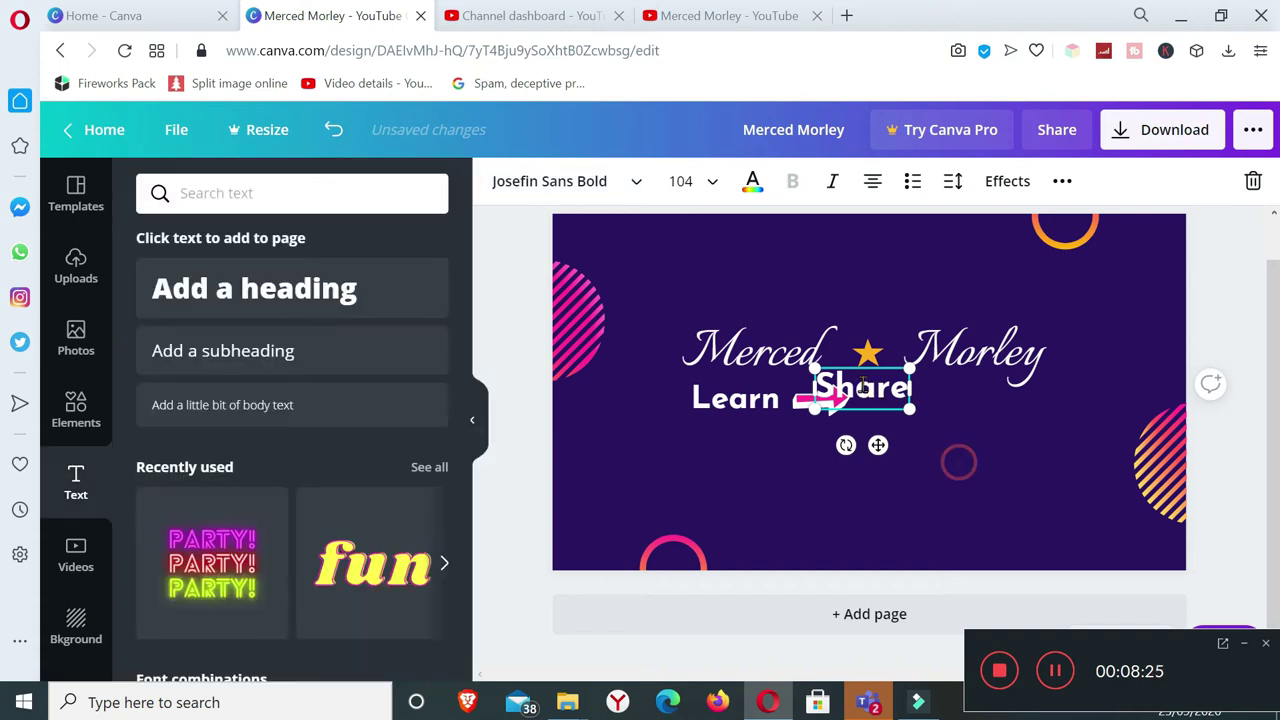
left_click(940, 450)
Move Share right beside the pink arrow, then select the arrow for copying.
left_click_drag(886, 398, 928, 402)
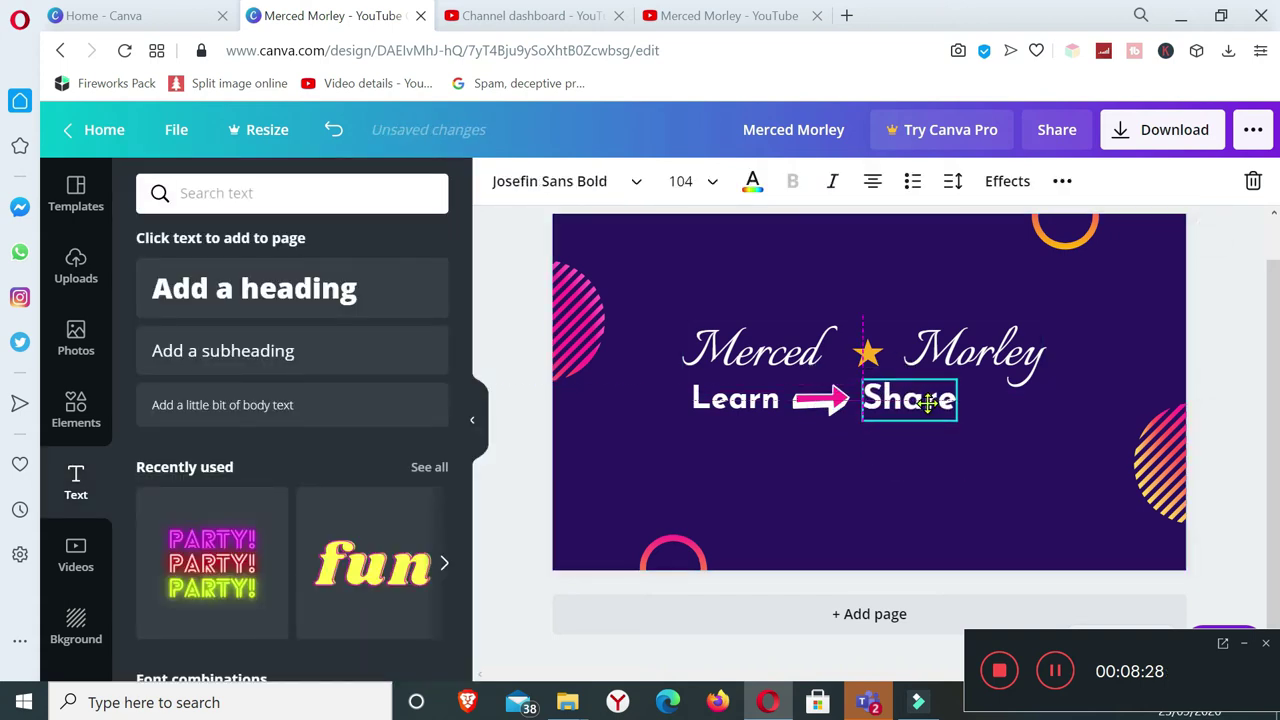
left_click(862, 480)
left_click(838, 403)
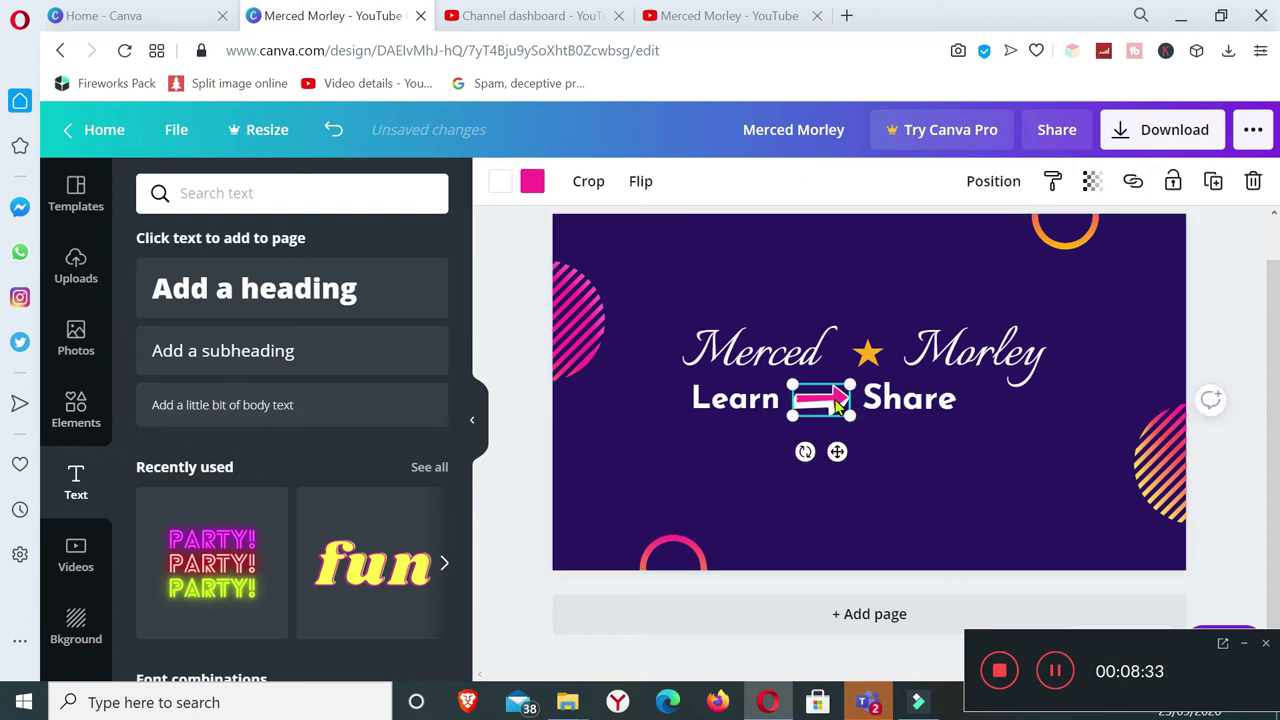
right_click(838, 400)
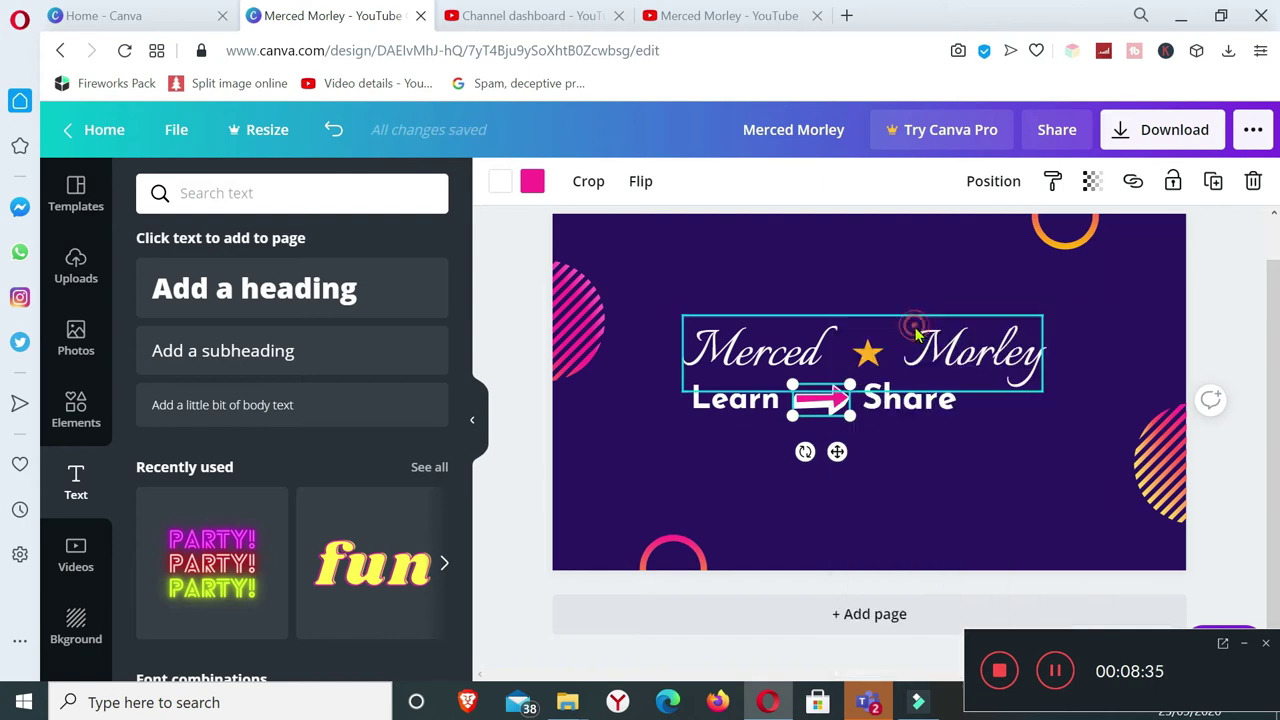
Place a duplicate of the pink arrow to the right of Share.
left_click(997, 453)
left_click(1012, 388)
left_click(990, 424)
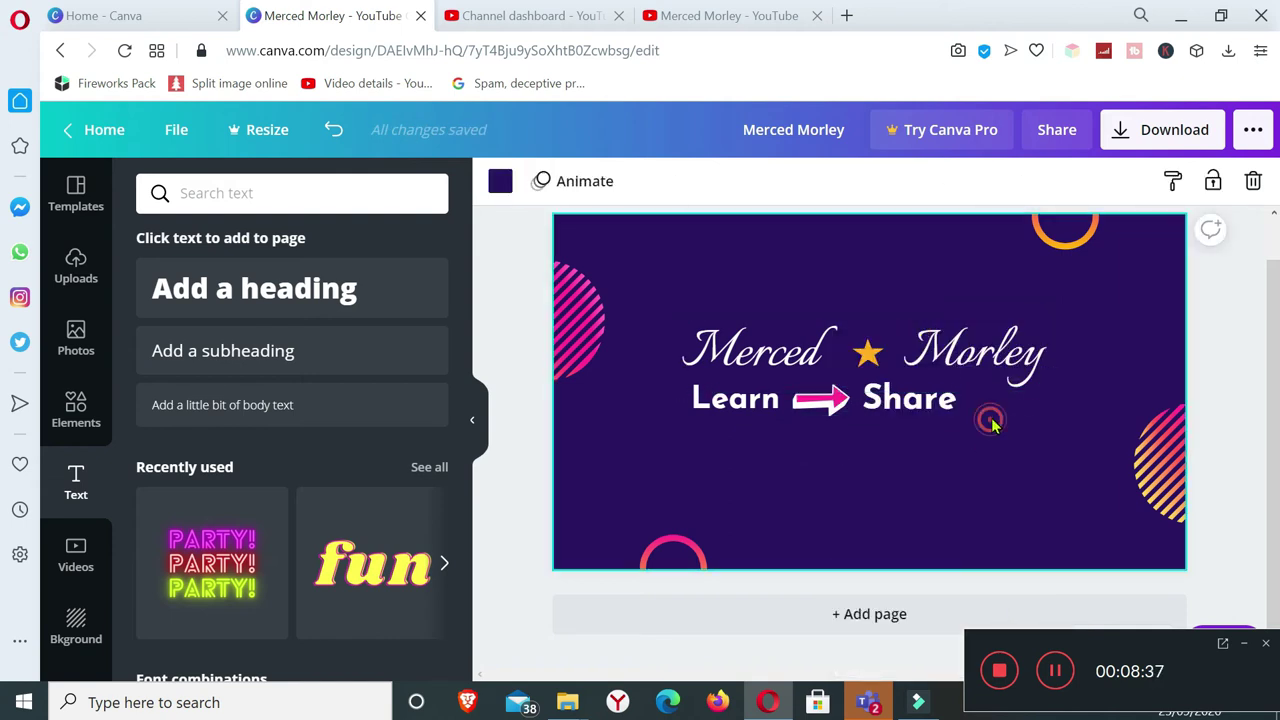
left_click(994, 400)
left_click(991, 433)
key("ctrl+z")
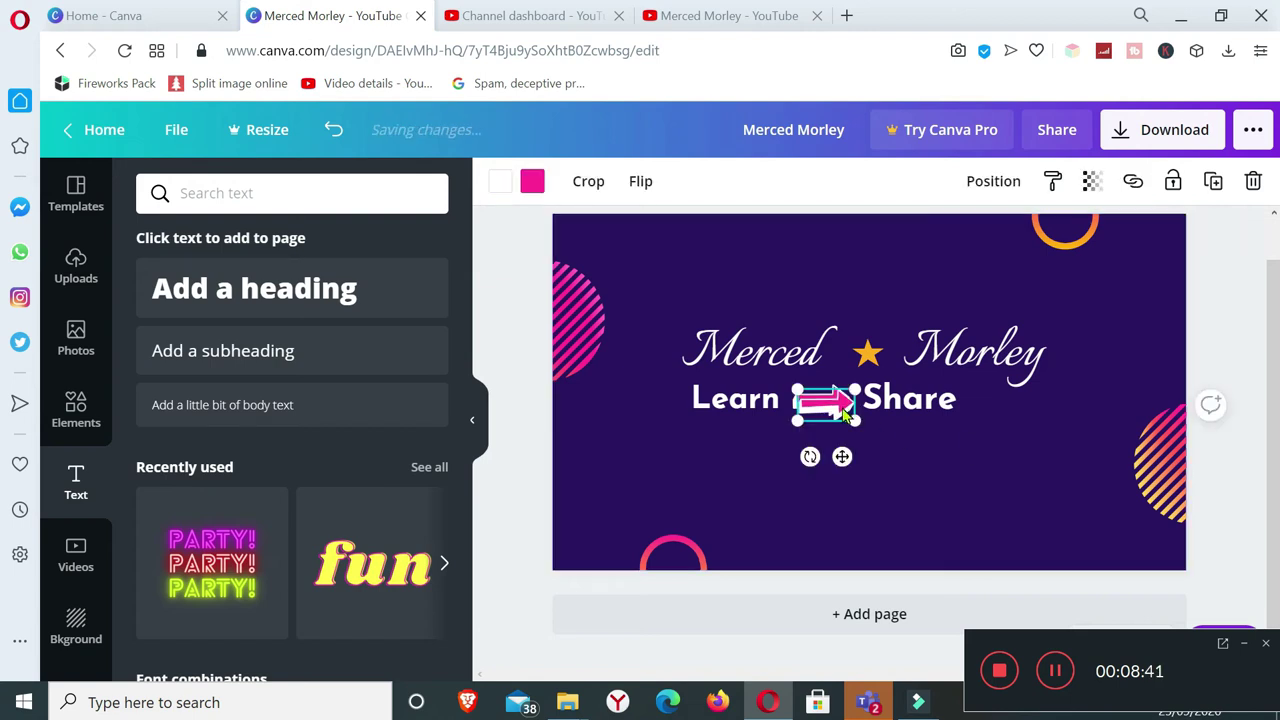
key("ctrl+y")
Set the Learn heading's font size to 88.
left_click(735, 398)
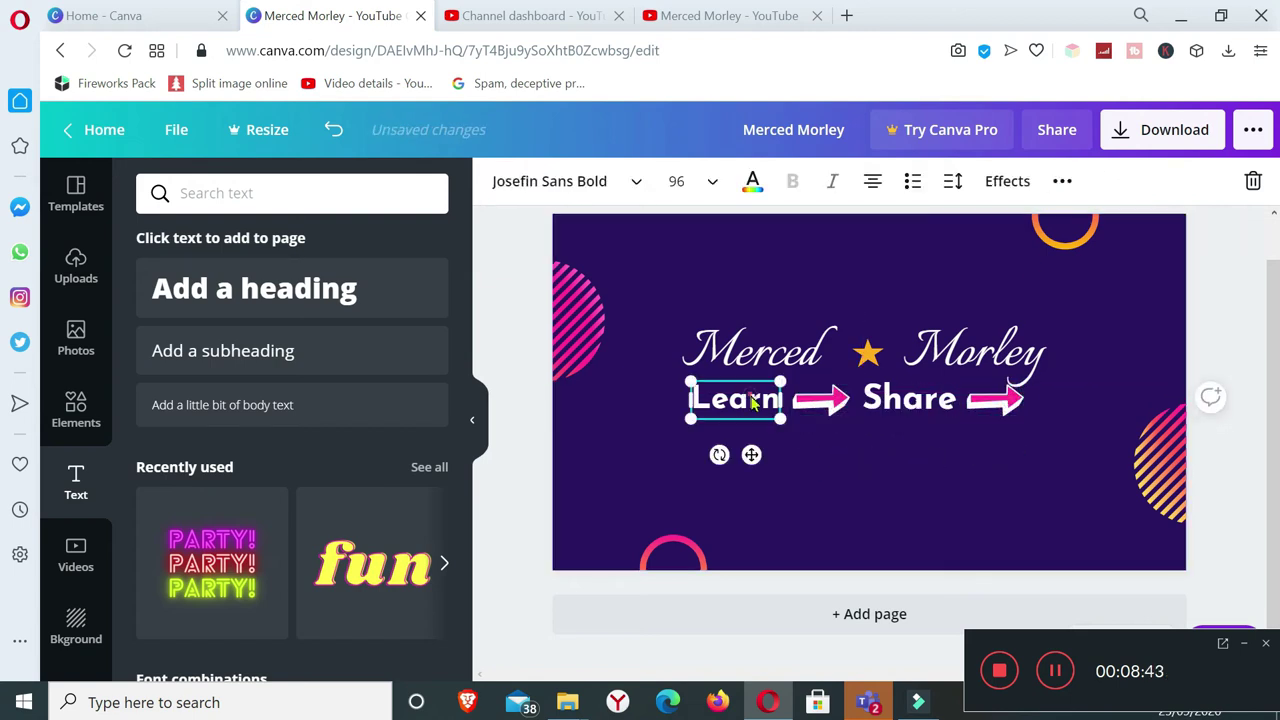
left_click(705, 190)
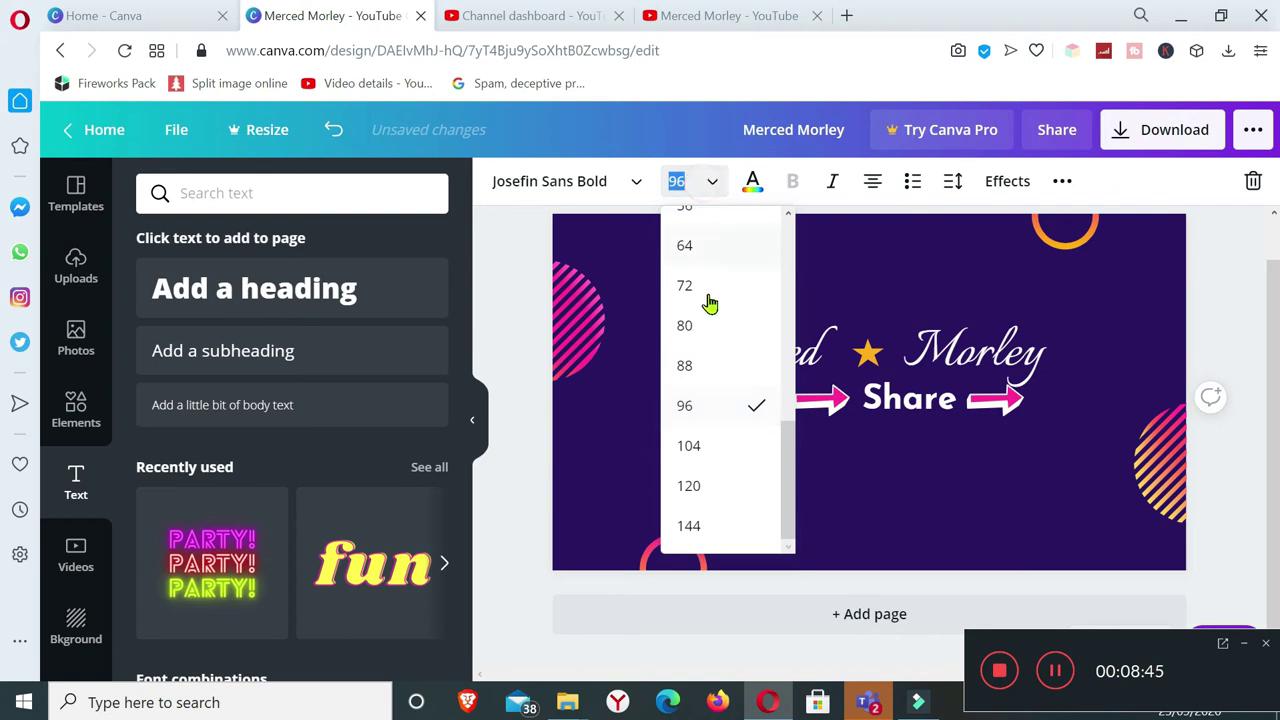
left_click(698, 363)
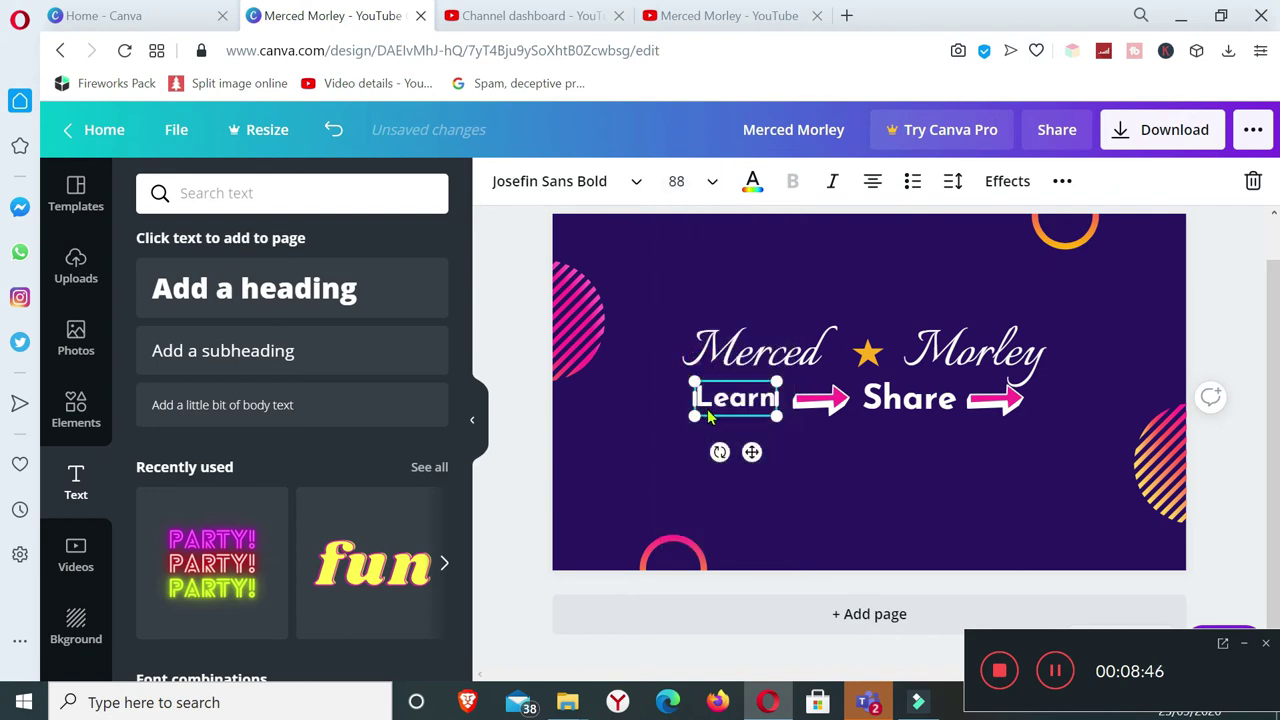
Pull Learn, both arrows and Share closer together into a tight row.
left_click(822, 399)
left_click_drag(825, 398, 815, 398)
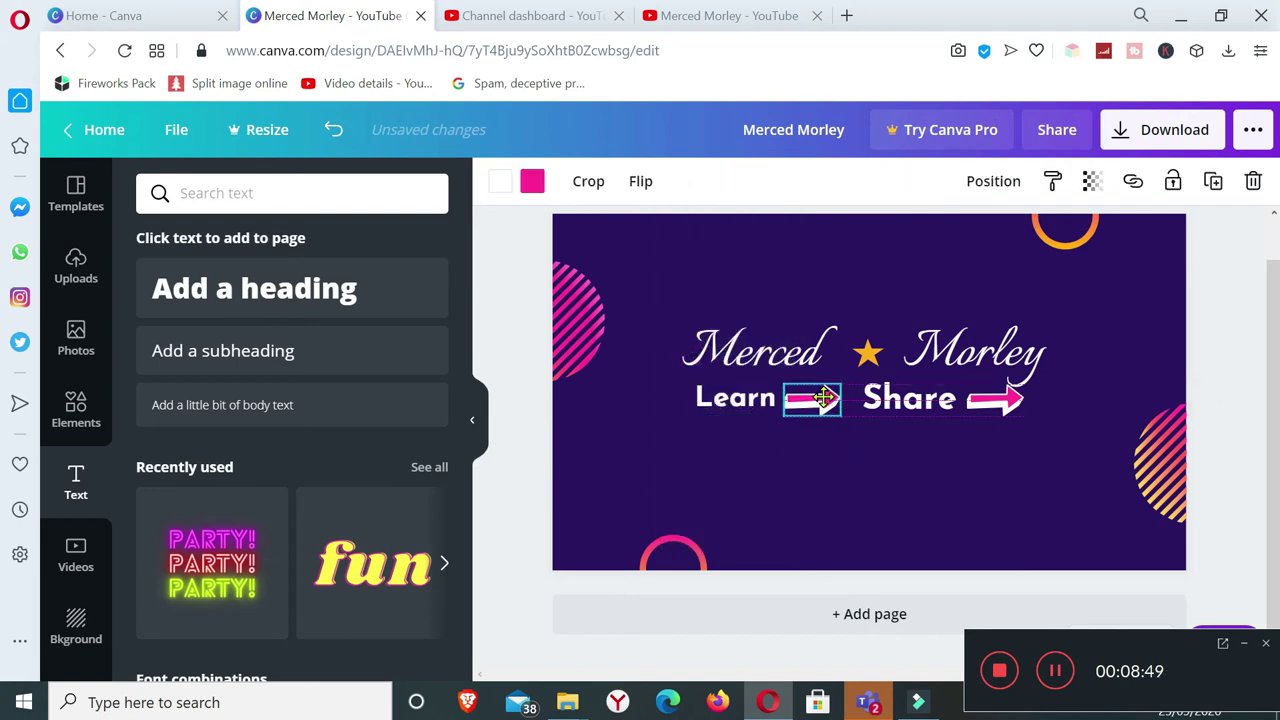
left_click_drag(730, 397, 695, 395)
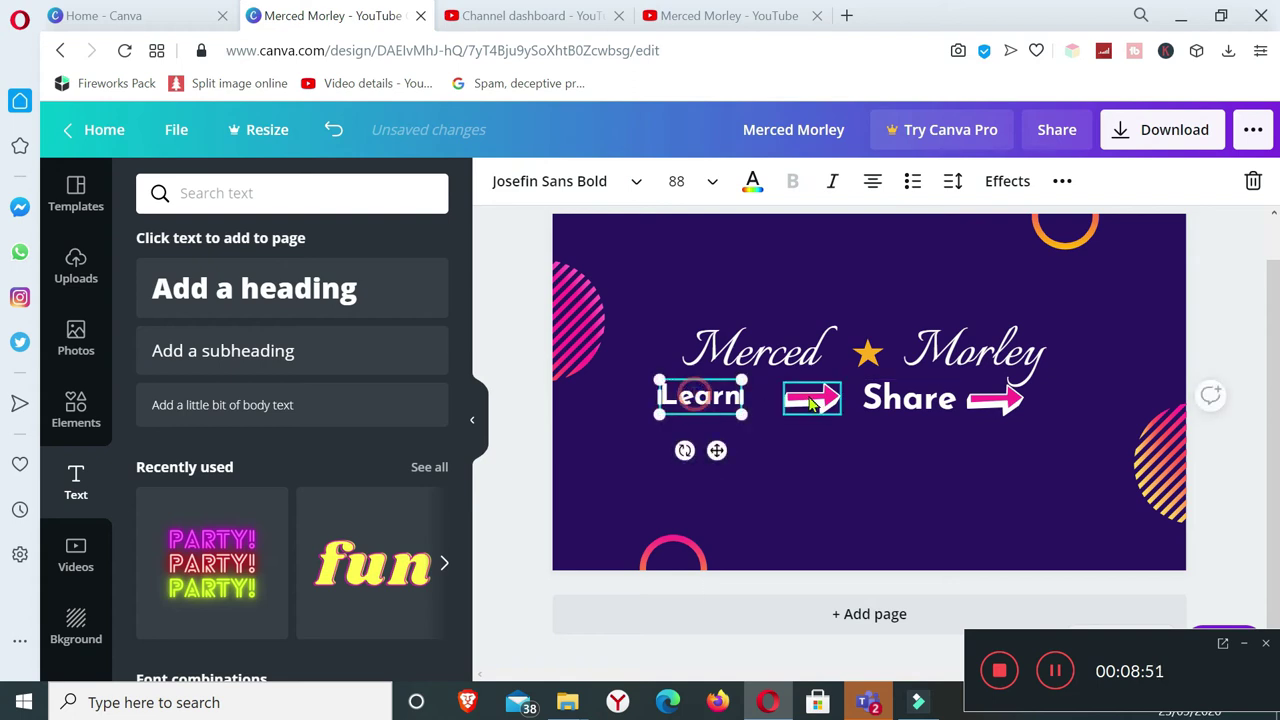
left_click_drag(813, 398, 786, 398)
left_click_drag(879, 397, 831, 397)
left_click_drag(987, 400, 937, 398)
left_click(851, 443)
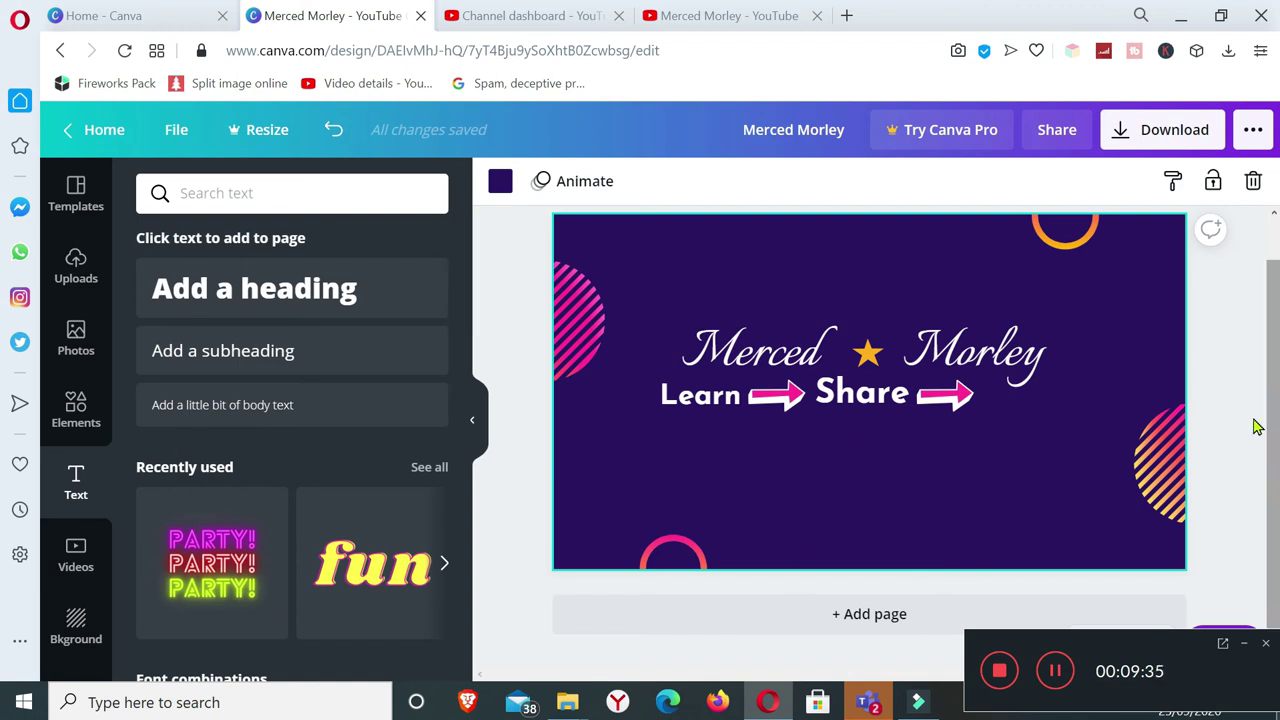
Add a heading reading 'Grow' in Josefin Sans Bold, placed right of Share.
left_click(188, 288)
left_click(737, 408)
key("ctrl+f")
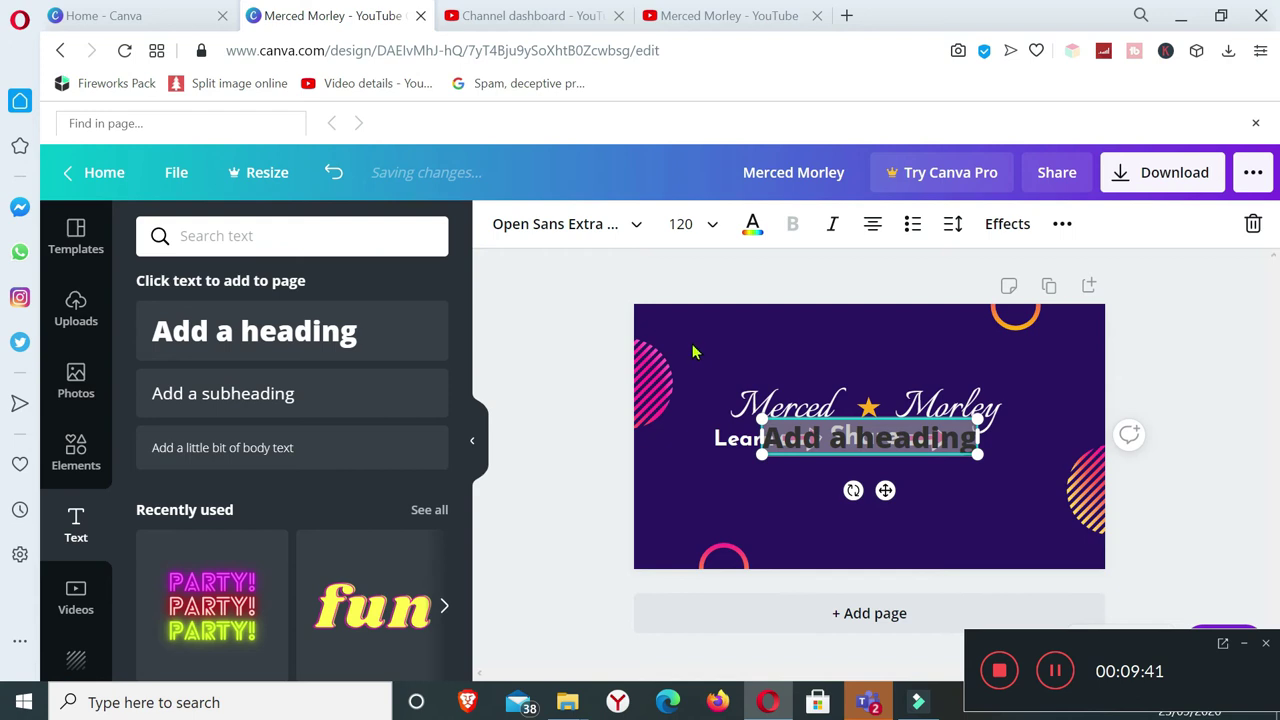
type("G")
type("row")
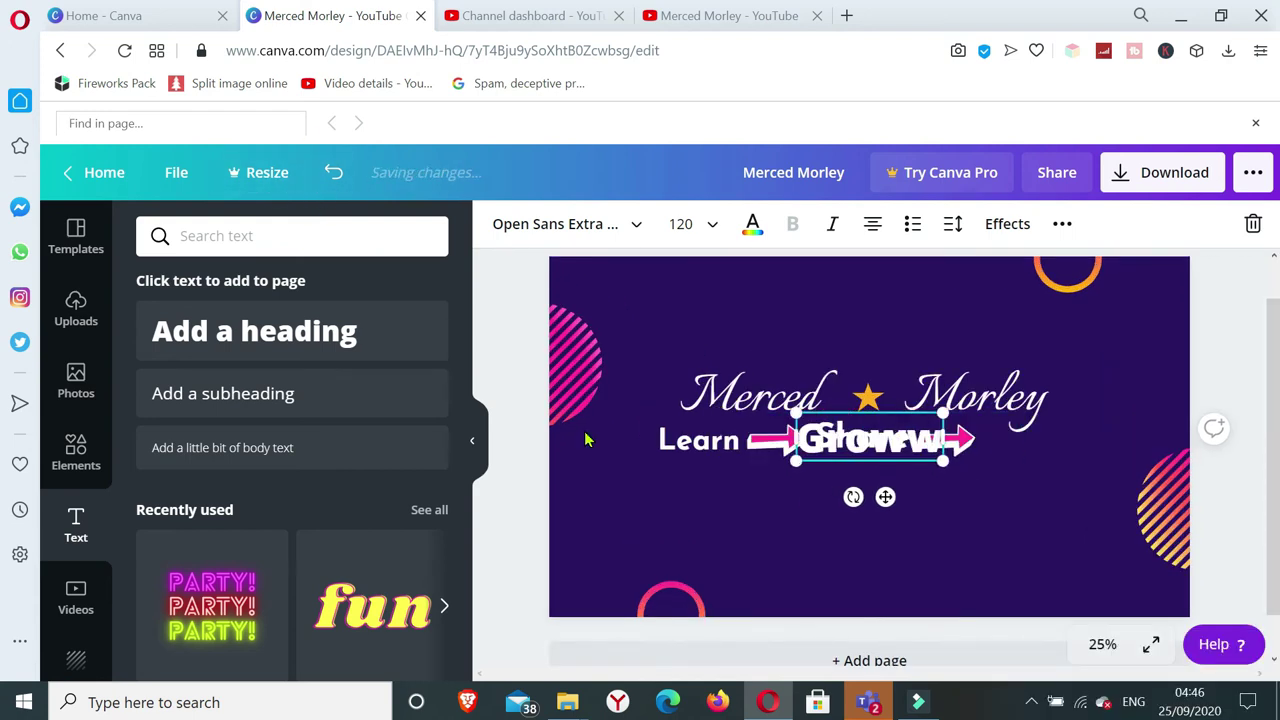
left_click(580, 229)
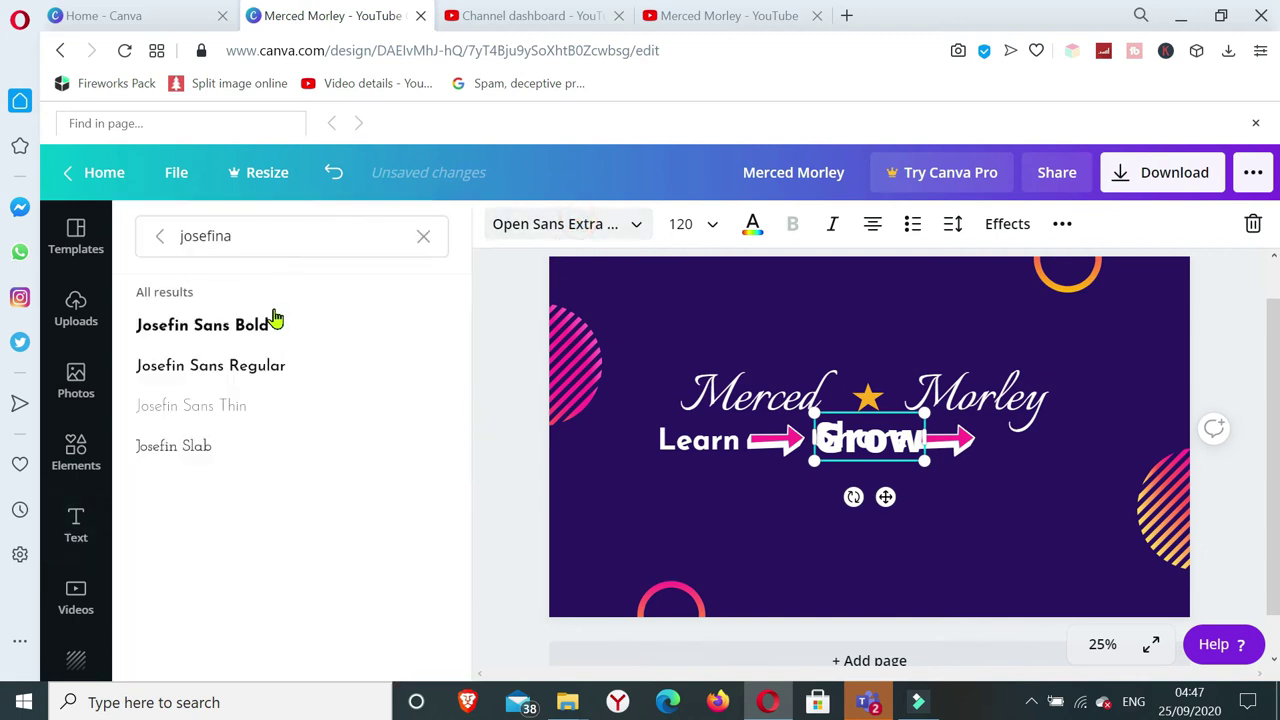
left_click(272, 323)
left_click(1012, 502)
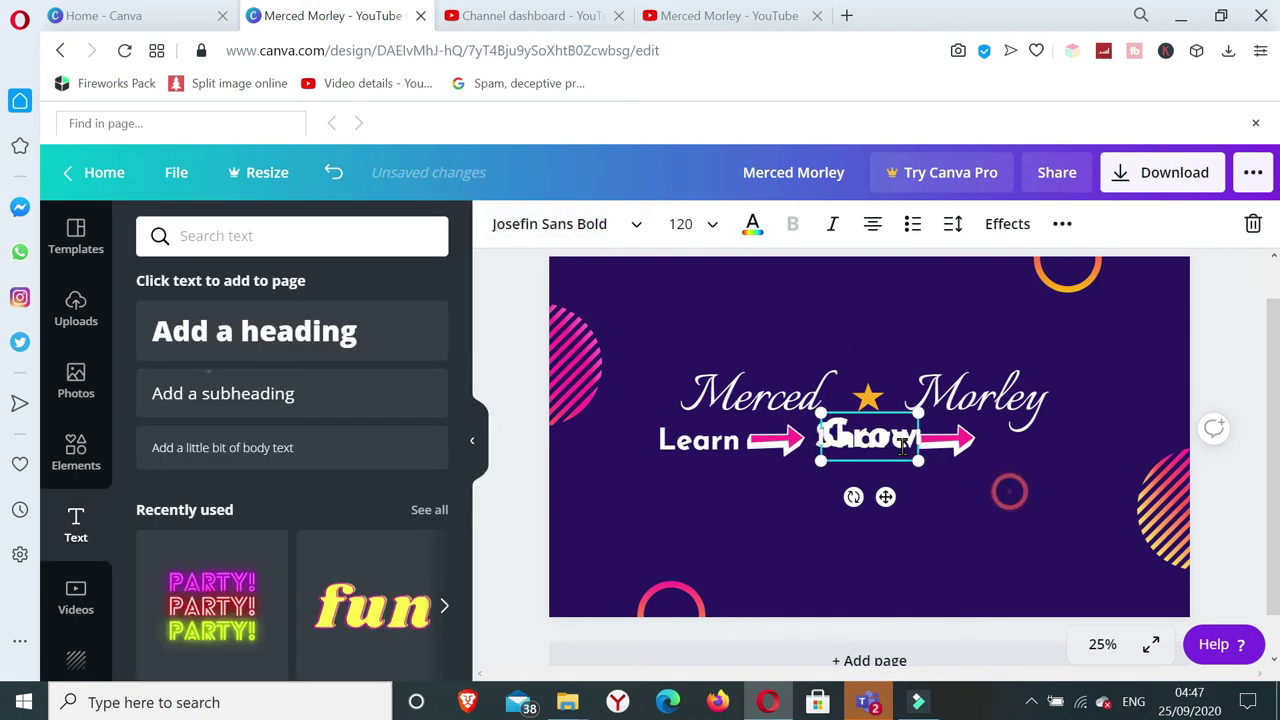
left_click_drag(880, 445, 1039, 446)
Set Grow to size 88 and nudge it into line after the second arrow.
left_click(708, 228)
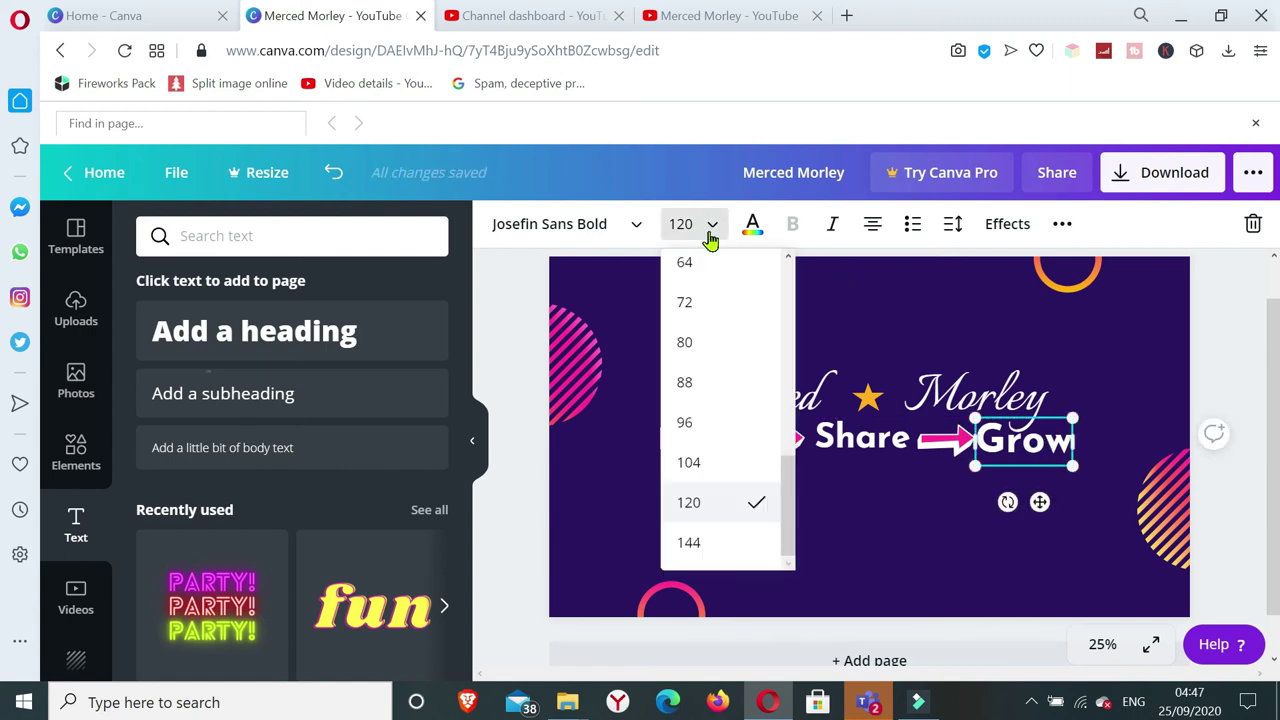
left_click(684, 382)
left_click(963, 544)
left_click(1024, 440)
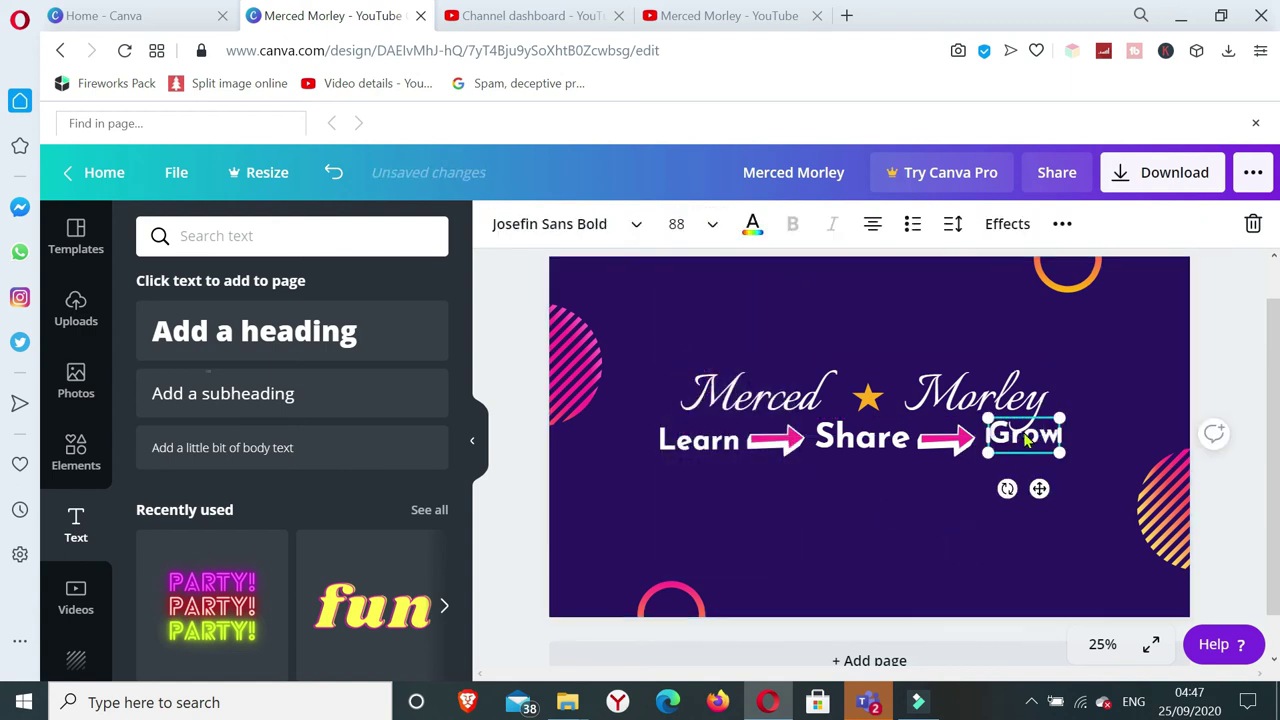
left_click_drag(1024, 440, 1020, 448)
left_click(1108, 388)
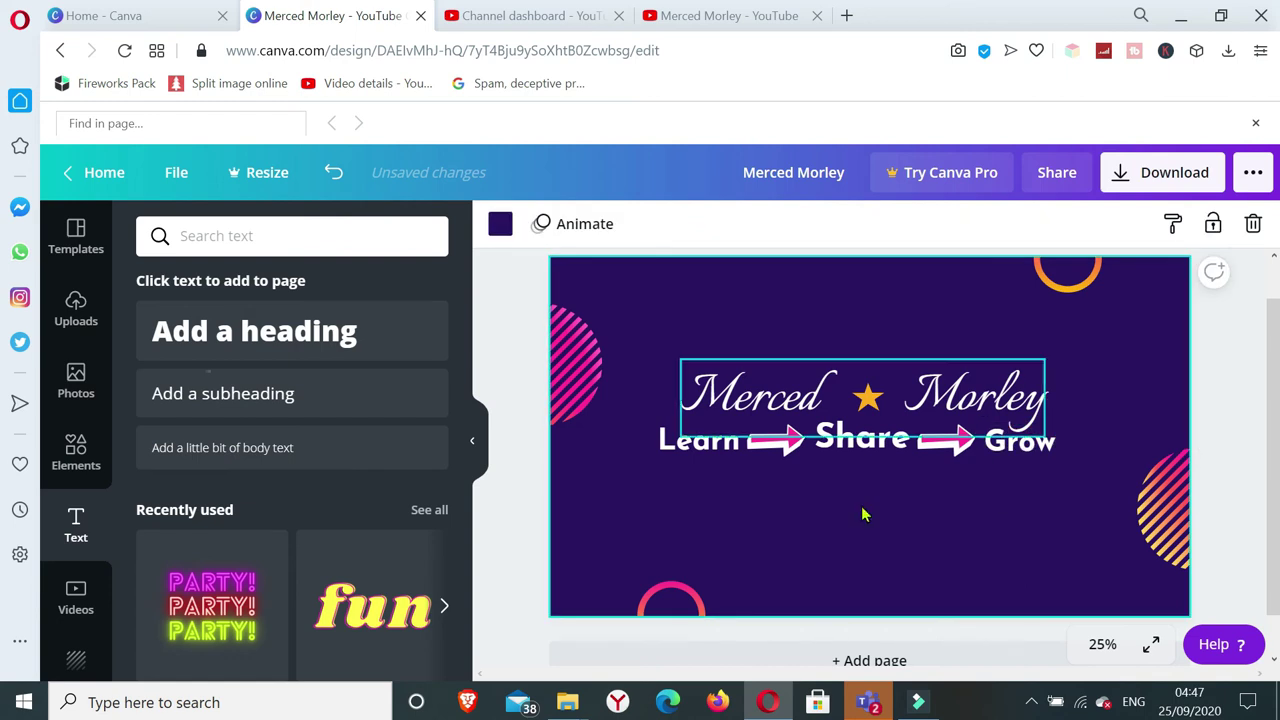
left_click(997, 441)
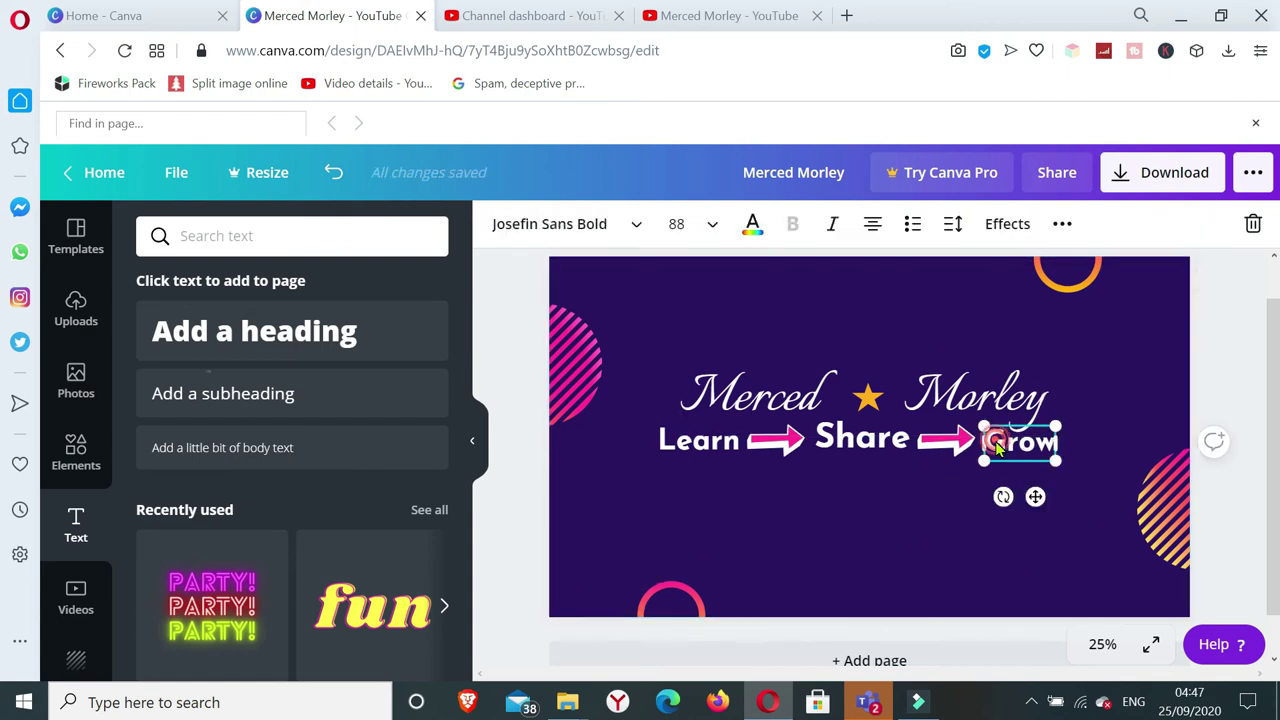
left_click_drag(997, 441, 995, 436)
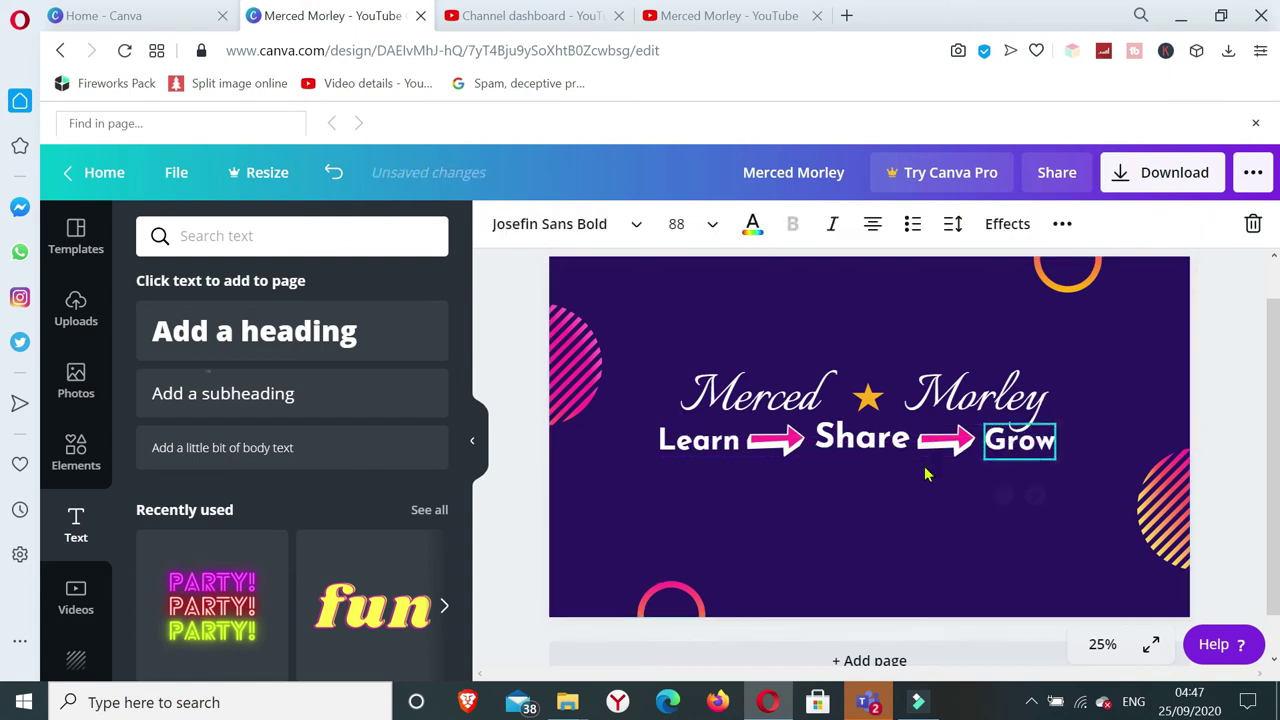
left_click(848, 517)
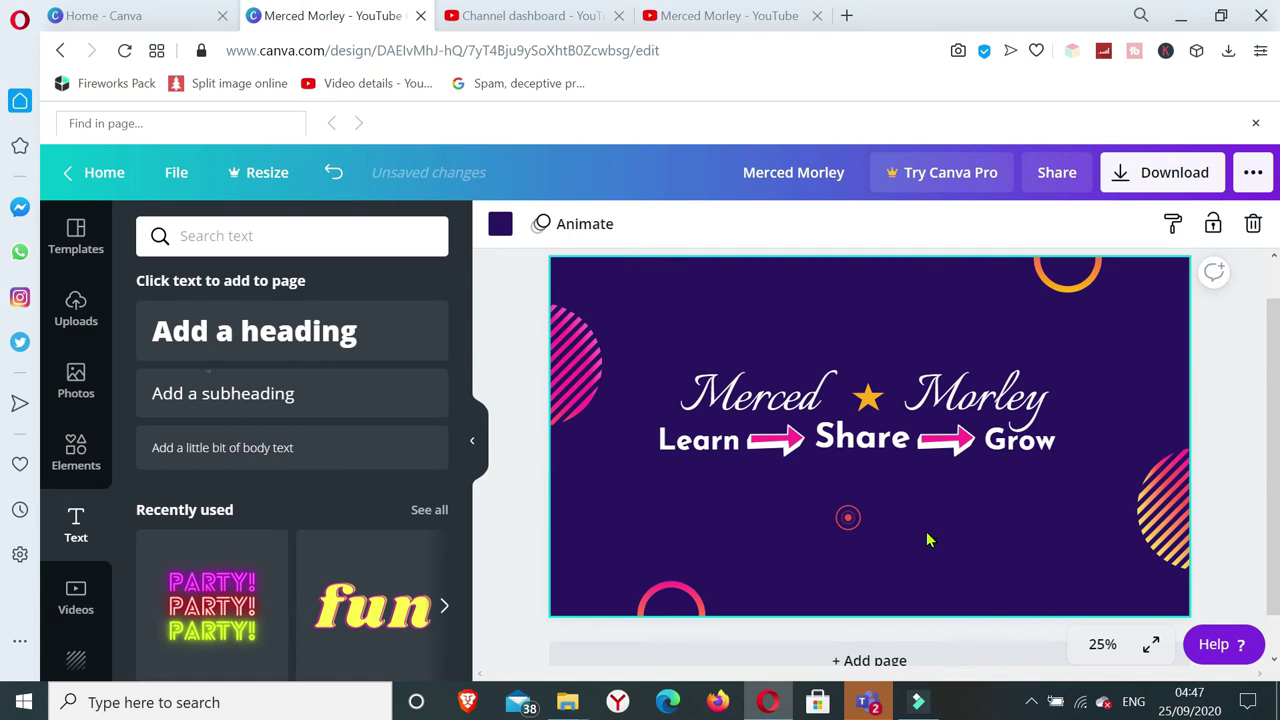
left_click(712, 12)
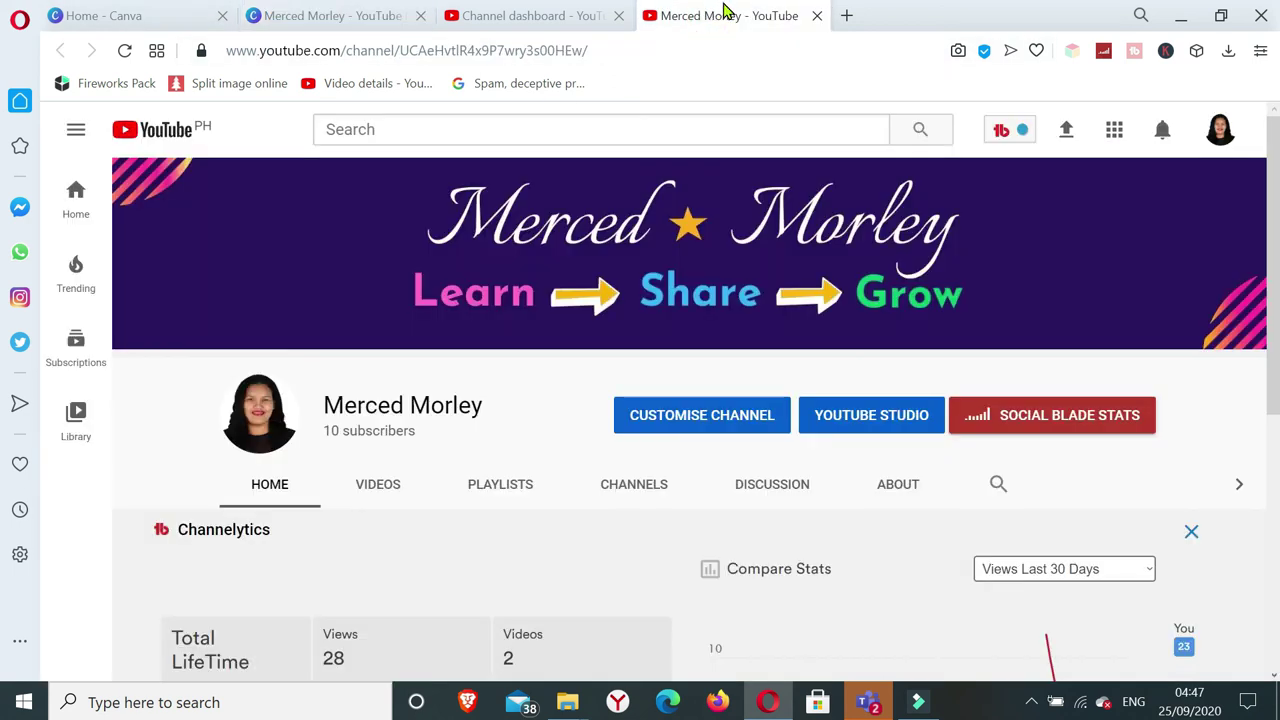
left_click(726, 10)
left_click(540, 17)
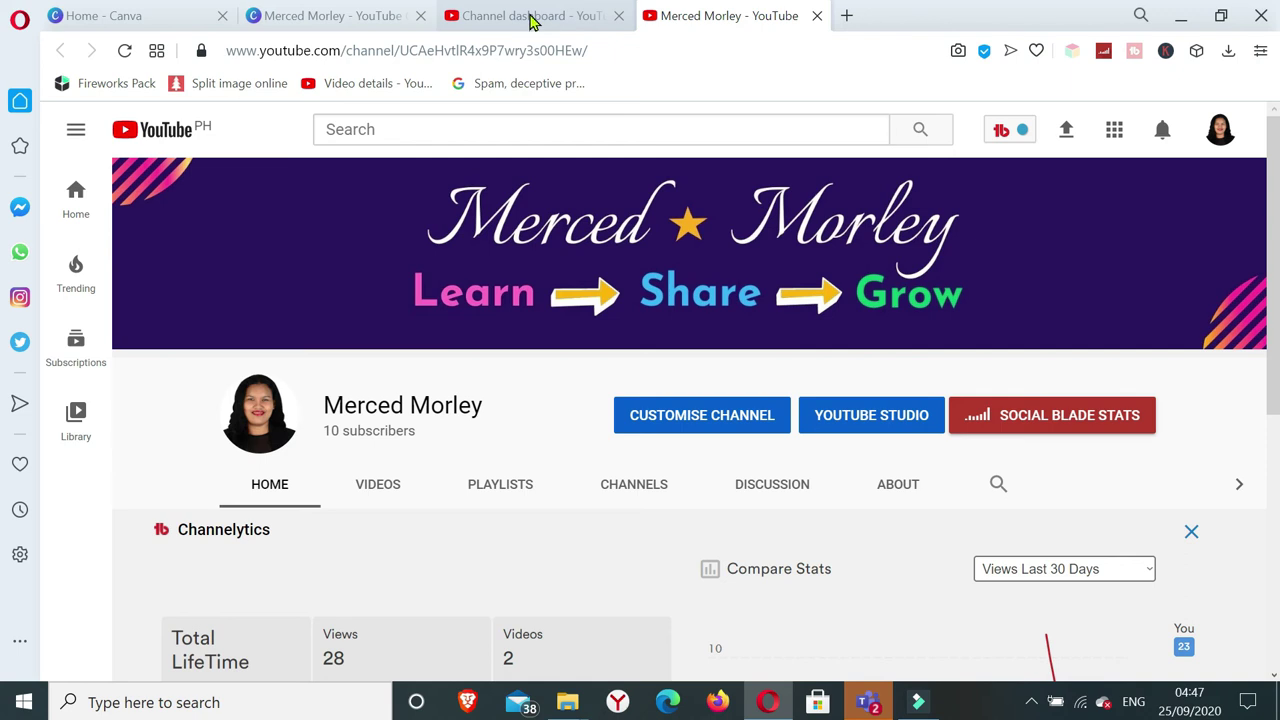
left_click(688, 17)
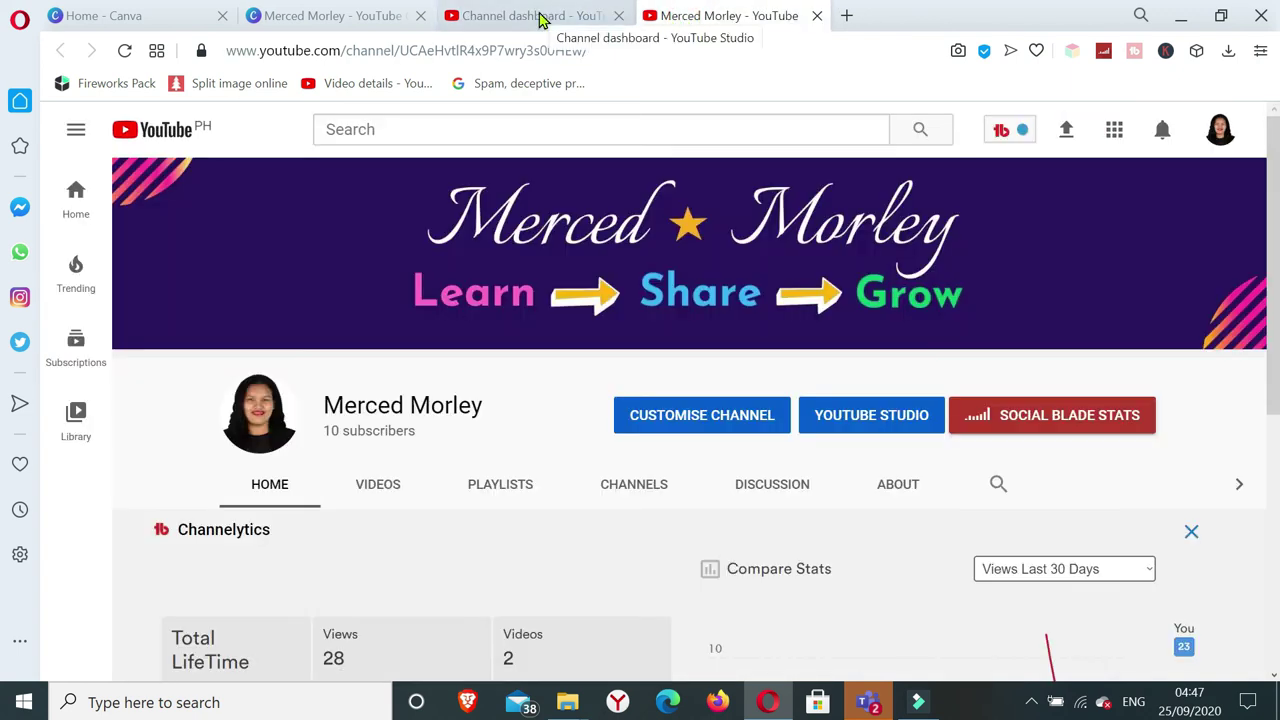
left_click(310, 15)
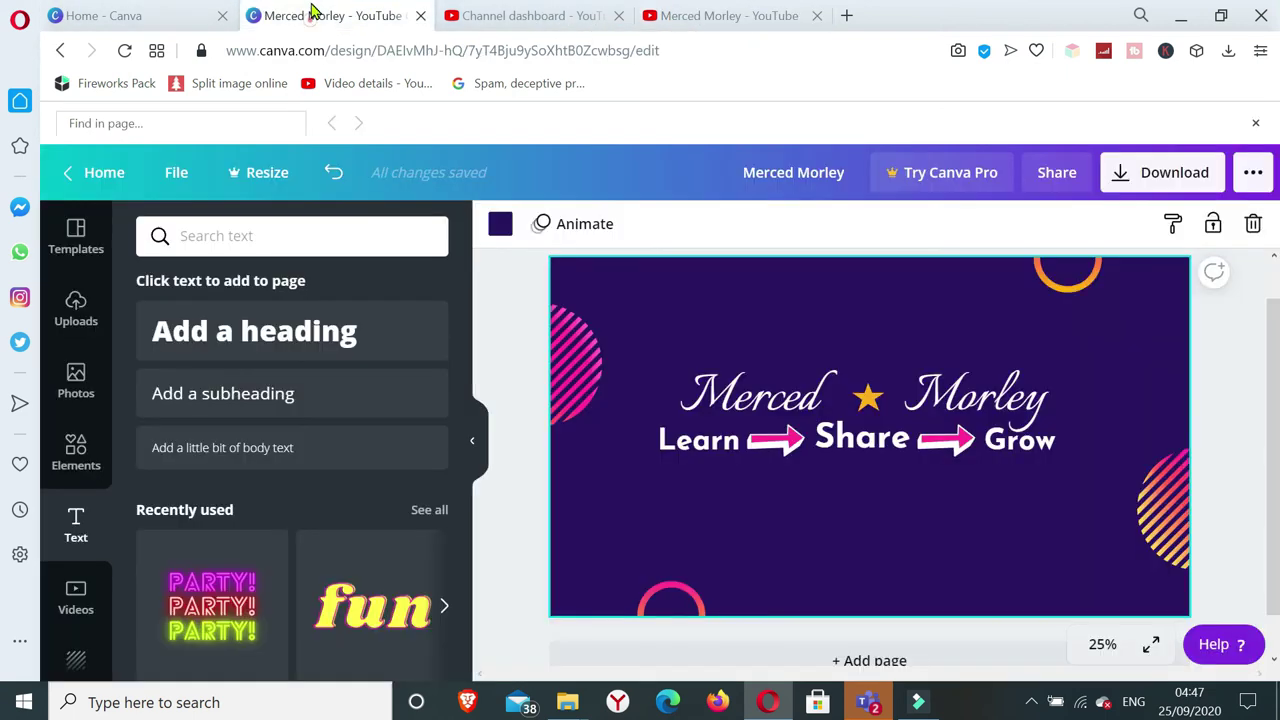
Colour the Learn text pink and the Share text light blue.
left_click(718, 434)
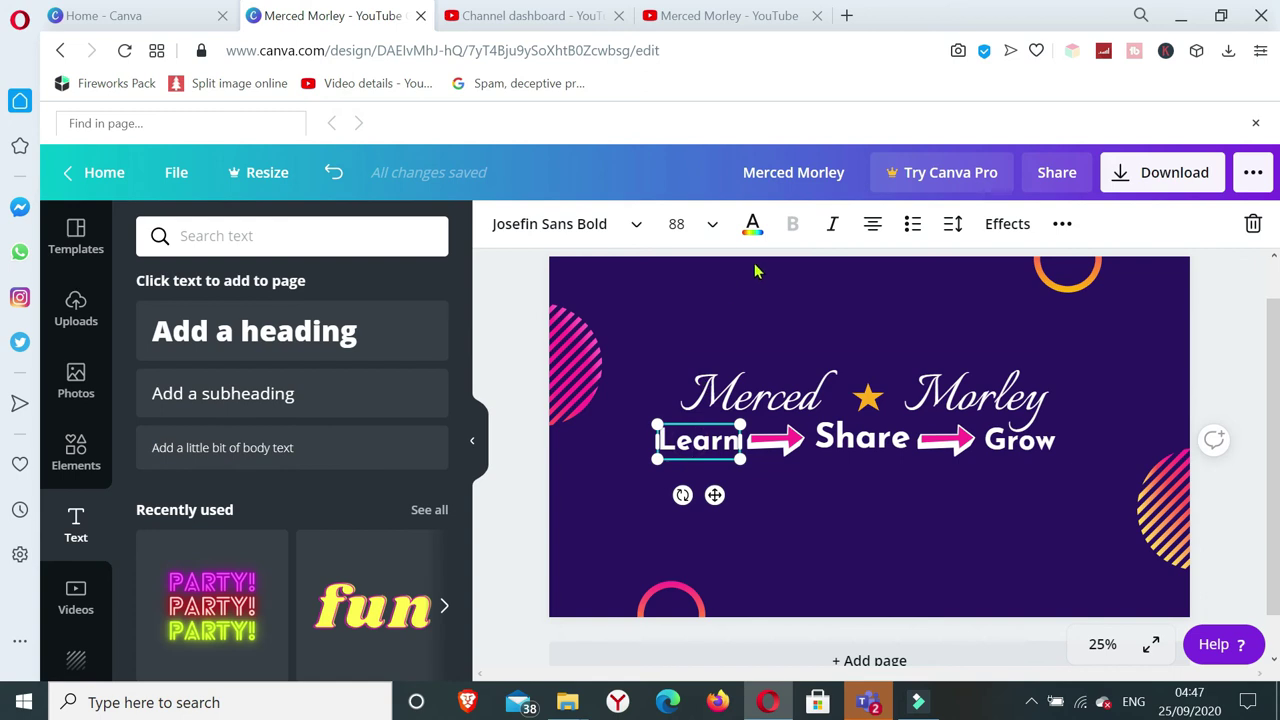
left_click(752, 225)
left_click(372, 438)
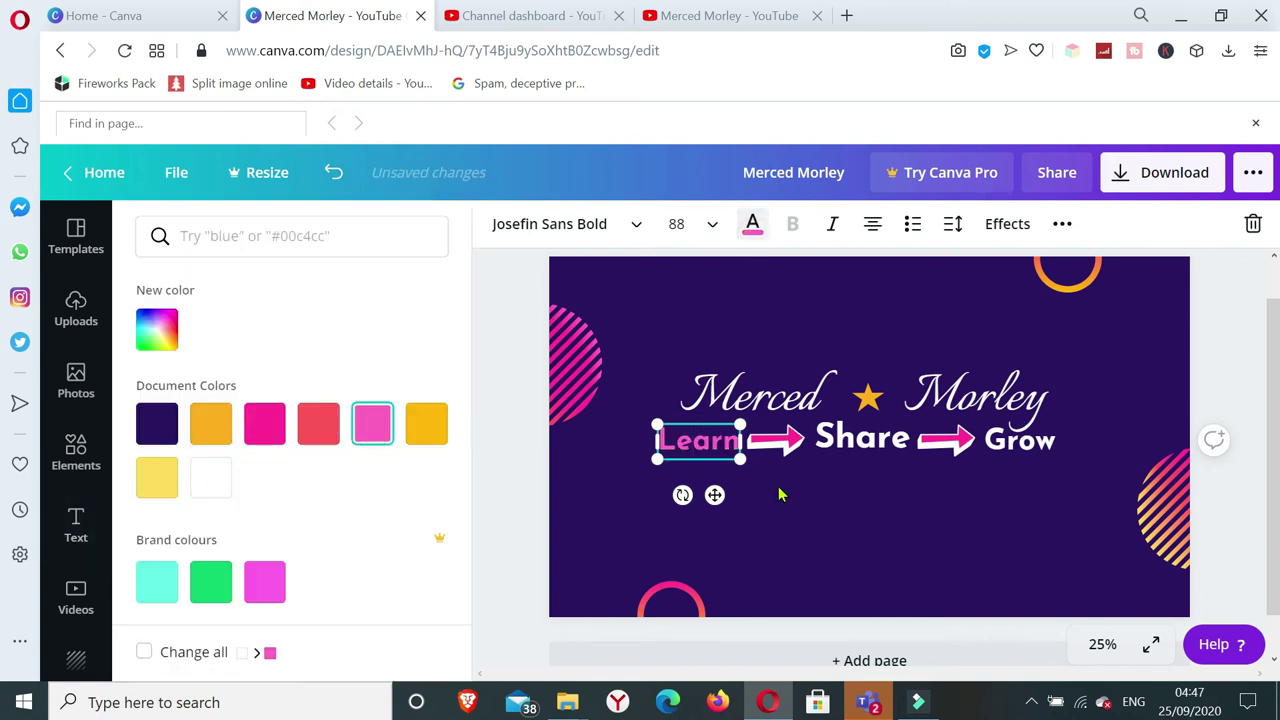
left_click(853, 440)
scroll(331, 560, "down", 5)
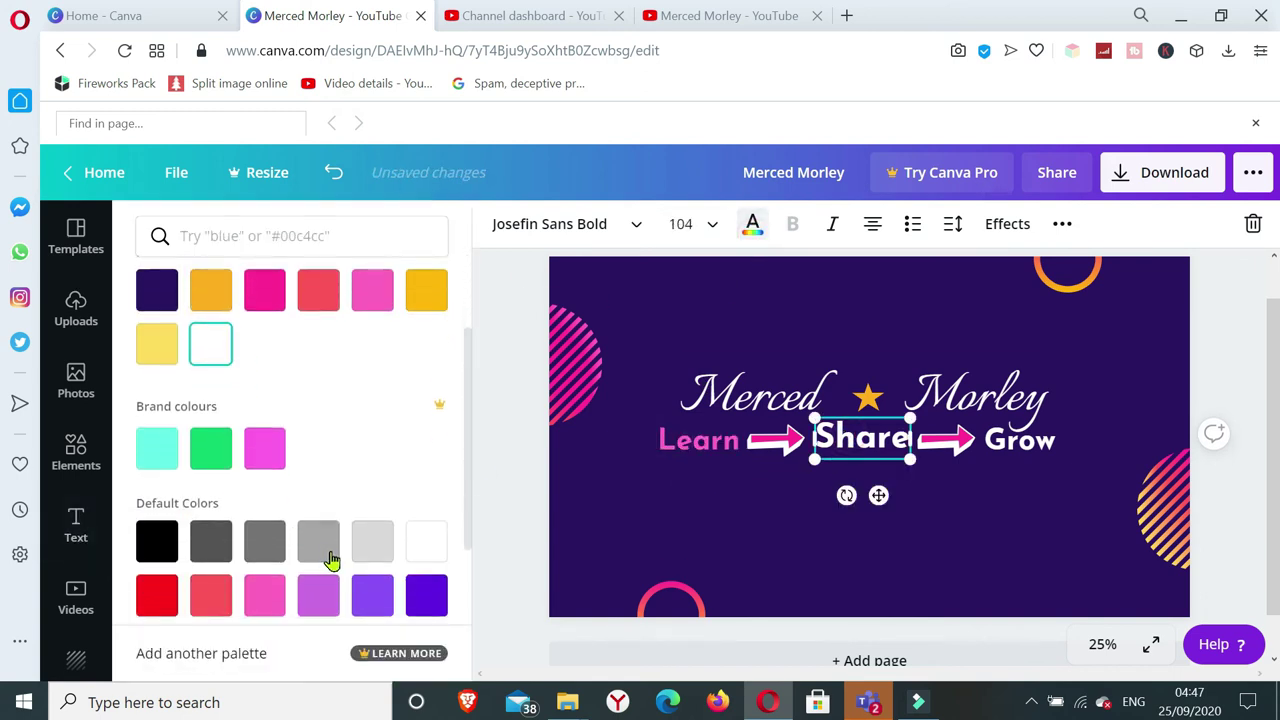
left_click(326, 512)
Make the Grow text bright green.
key("Tab")
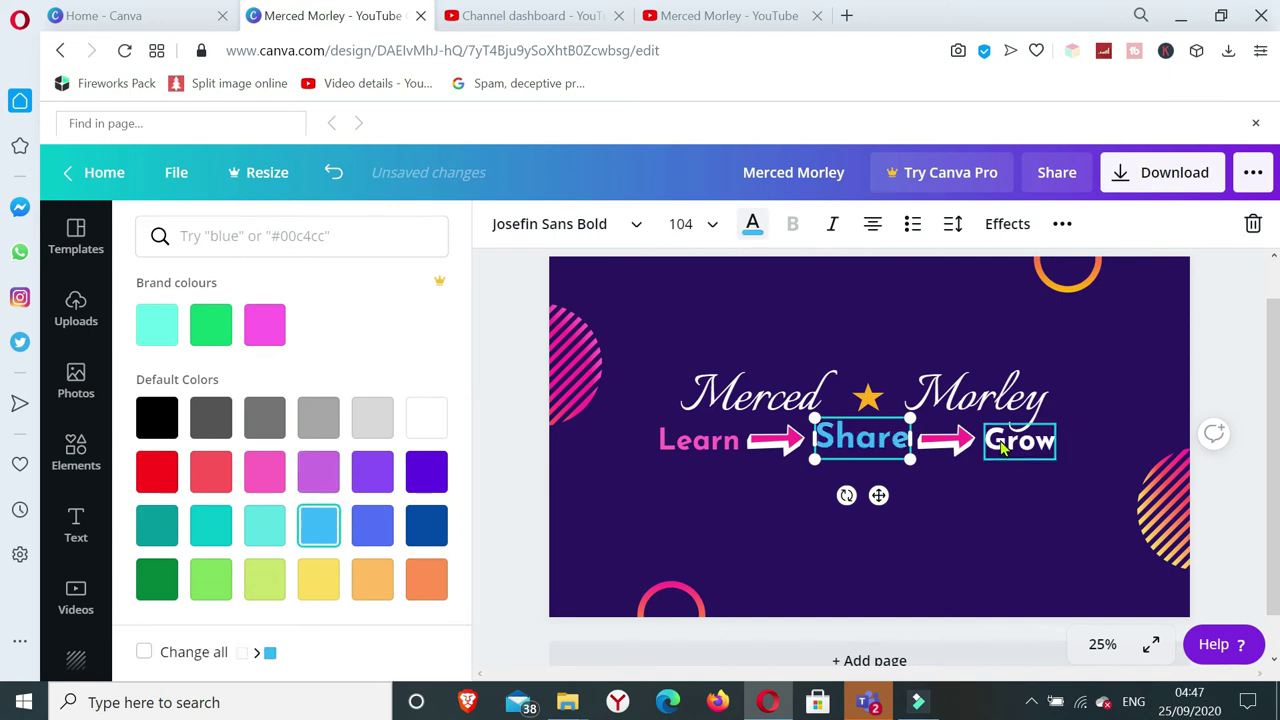
left_click(209, 330)
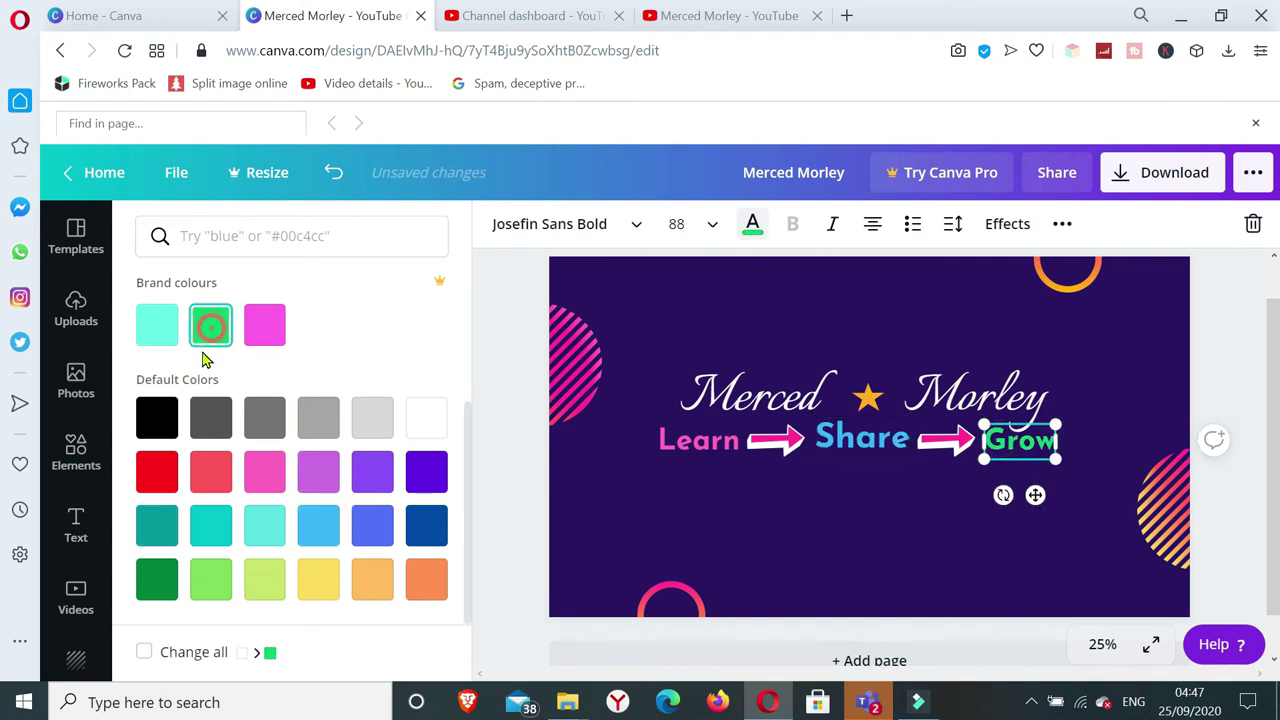
left_click(225, 568)
left_click(170, 583)
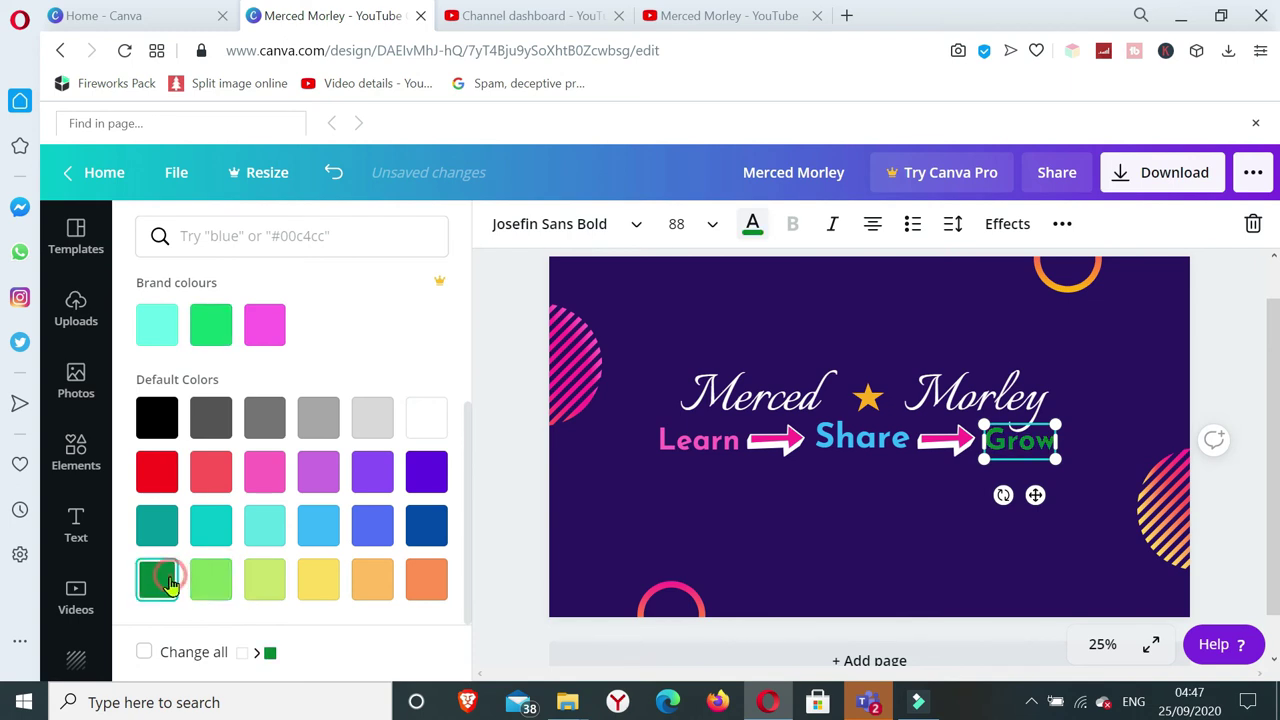
left_click(210, 325)
left_click(864, 521)
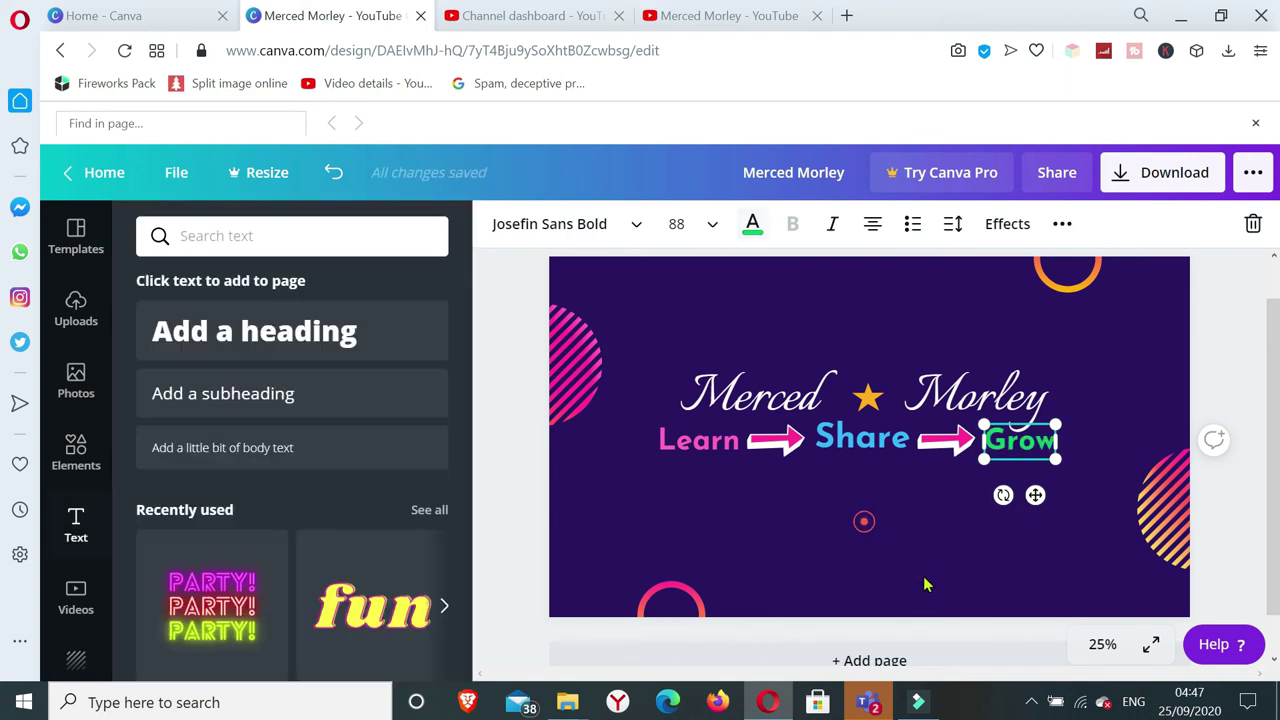
left_click(1104, 405)
Turn both arrows yellow.
left_click(780, 440)
left_click(532, 226)
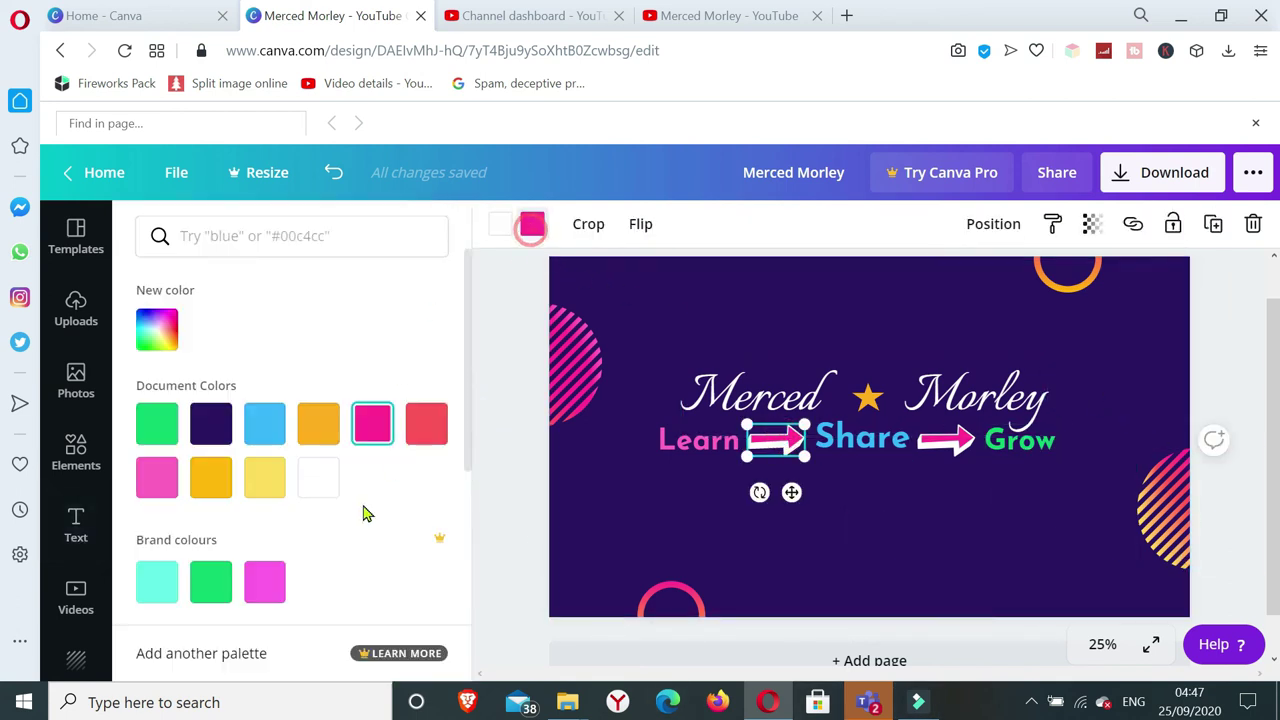
left_click(260, 480)
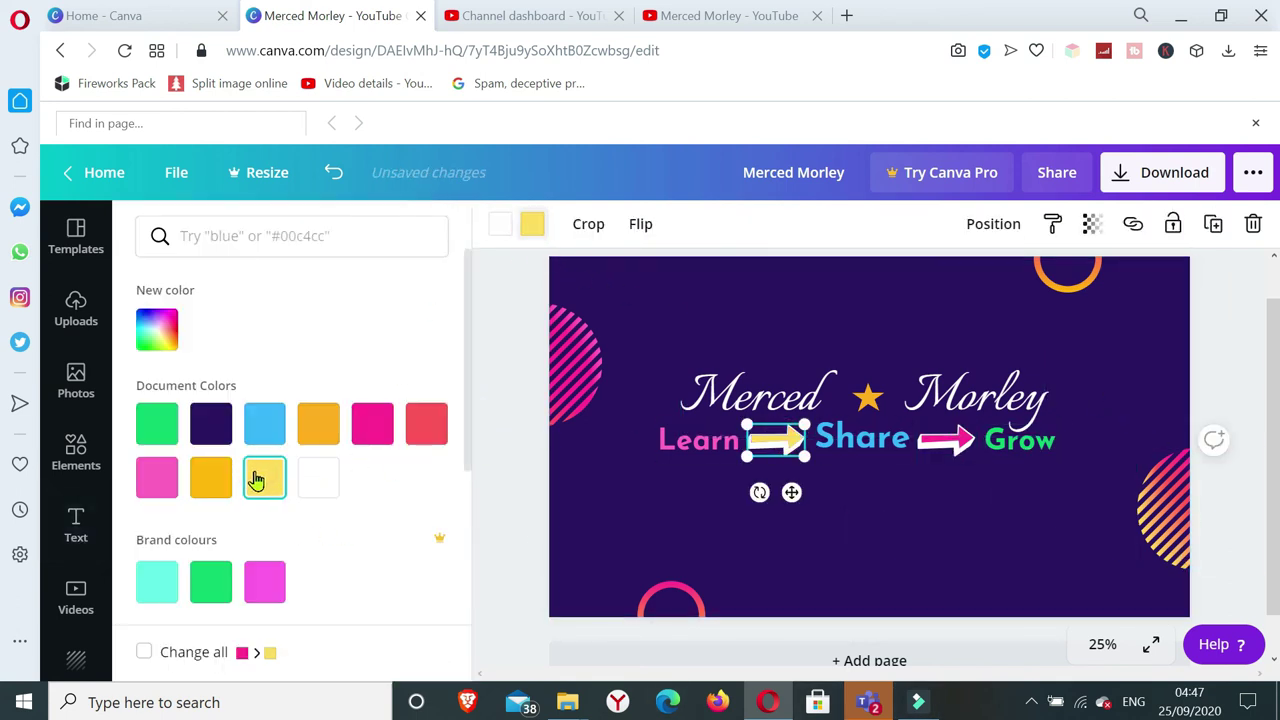
left_click(210, 477)
left_click(945, 440)
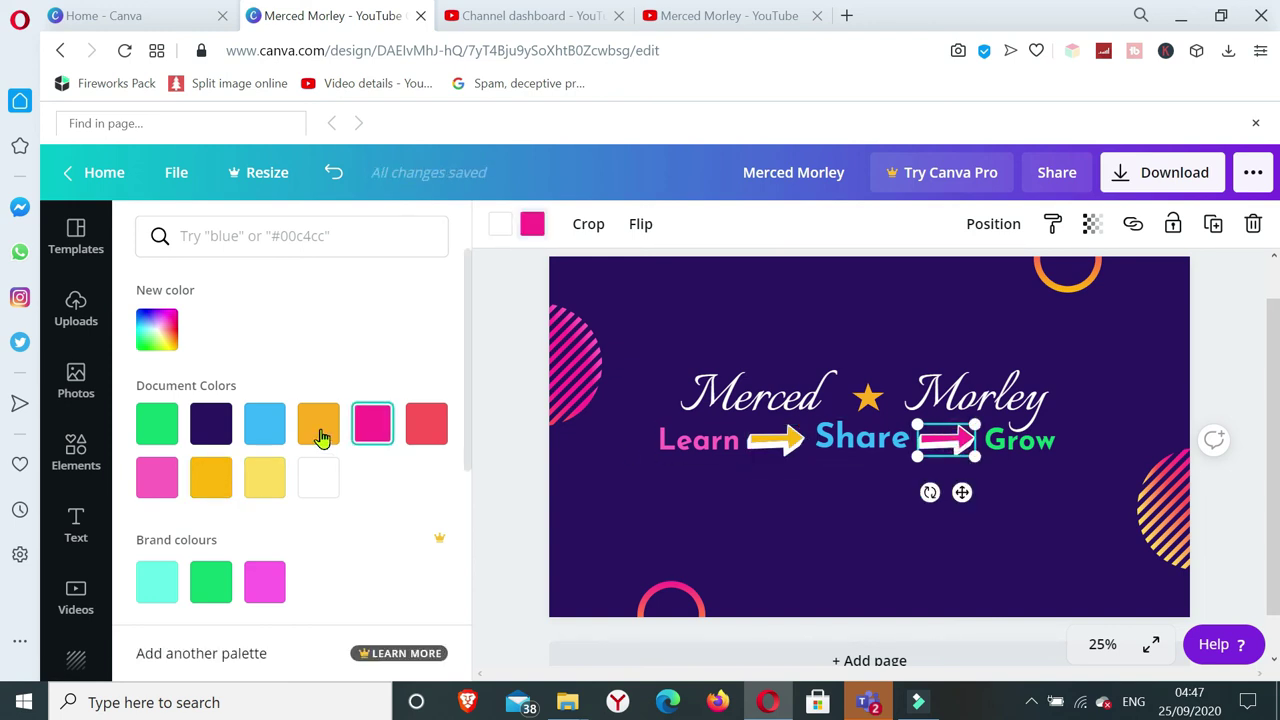
left_click(262, 478)
key("Escape")
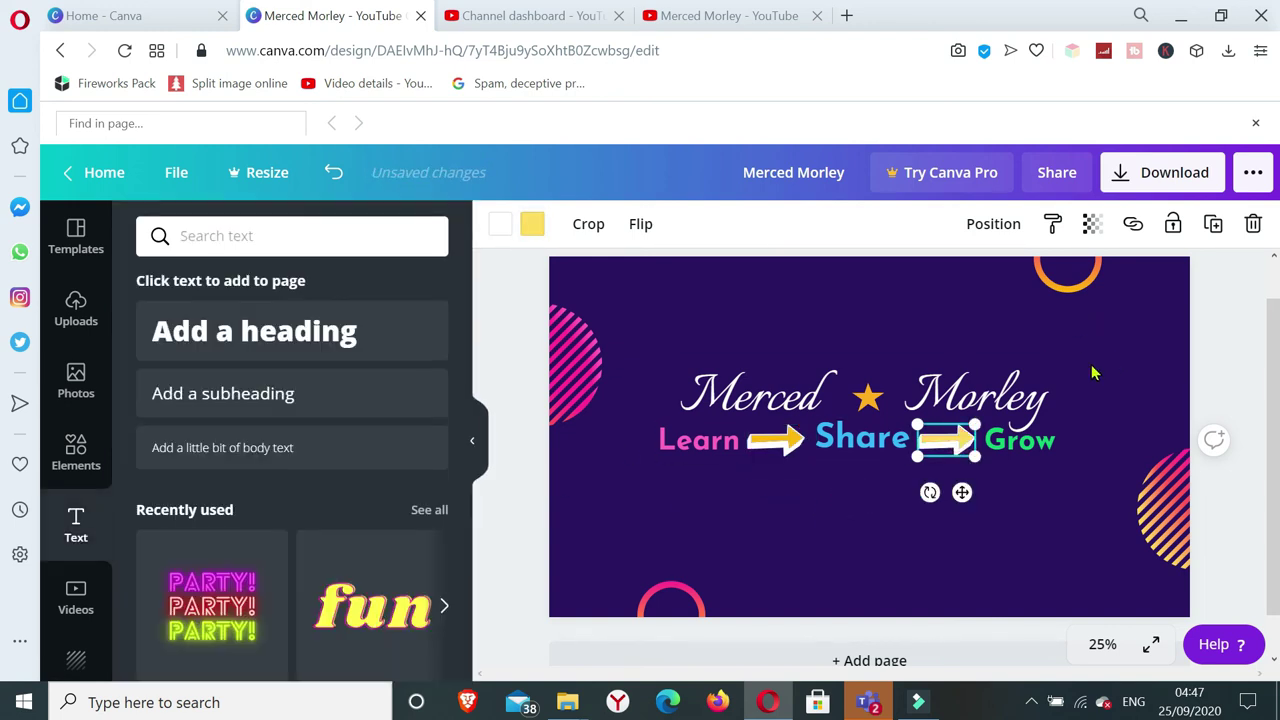
left_click(1092, 372)
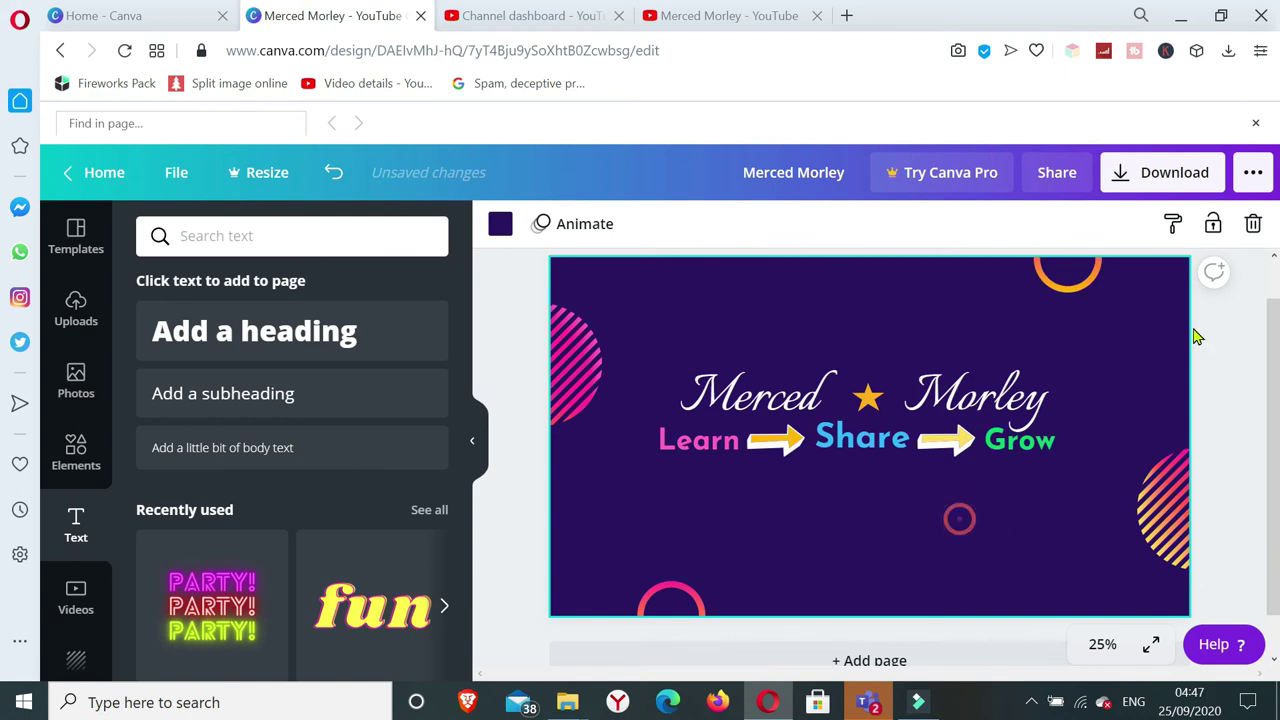
left_click(722, 18)
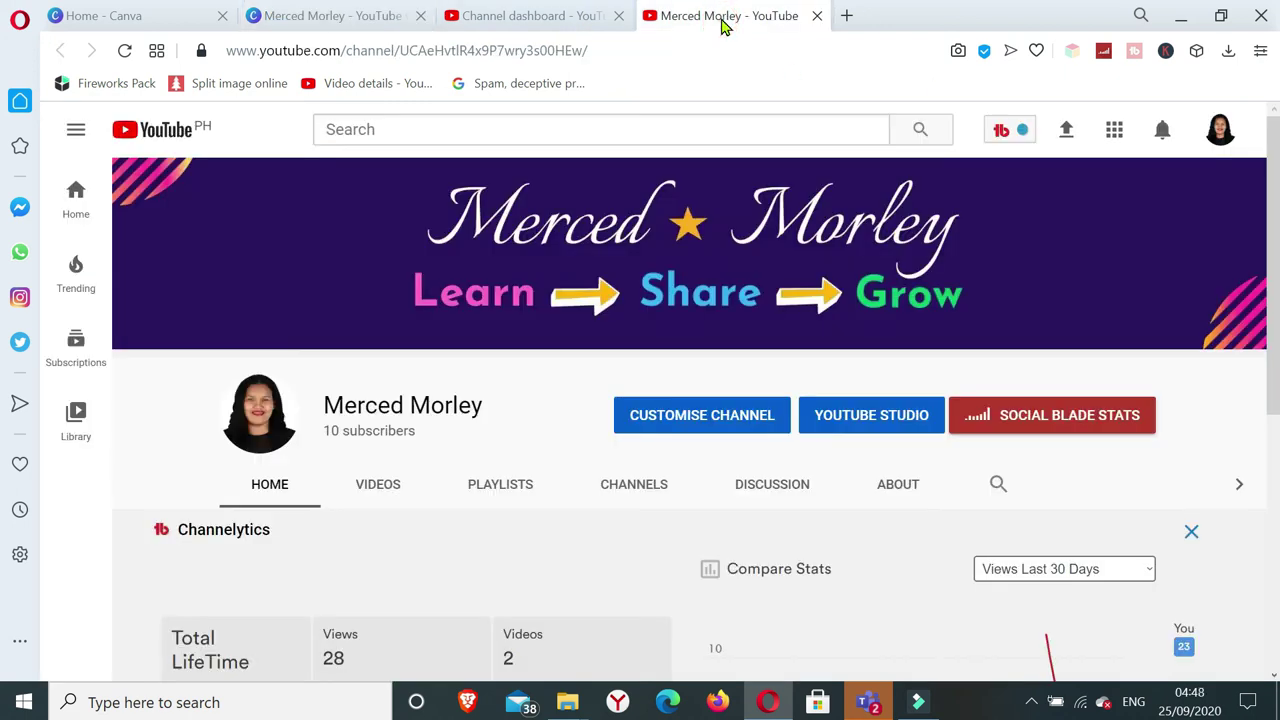
left_click(514, 16)
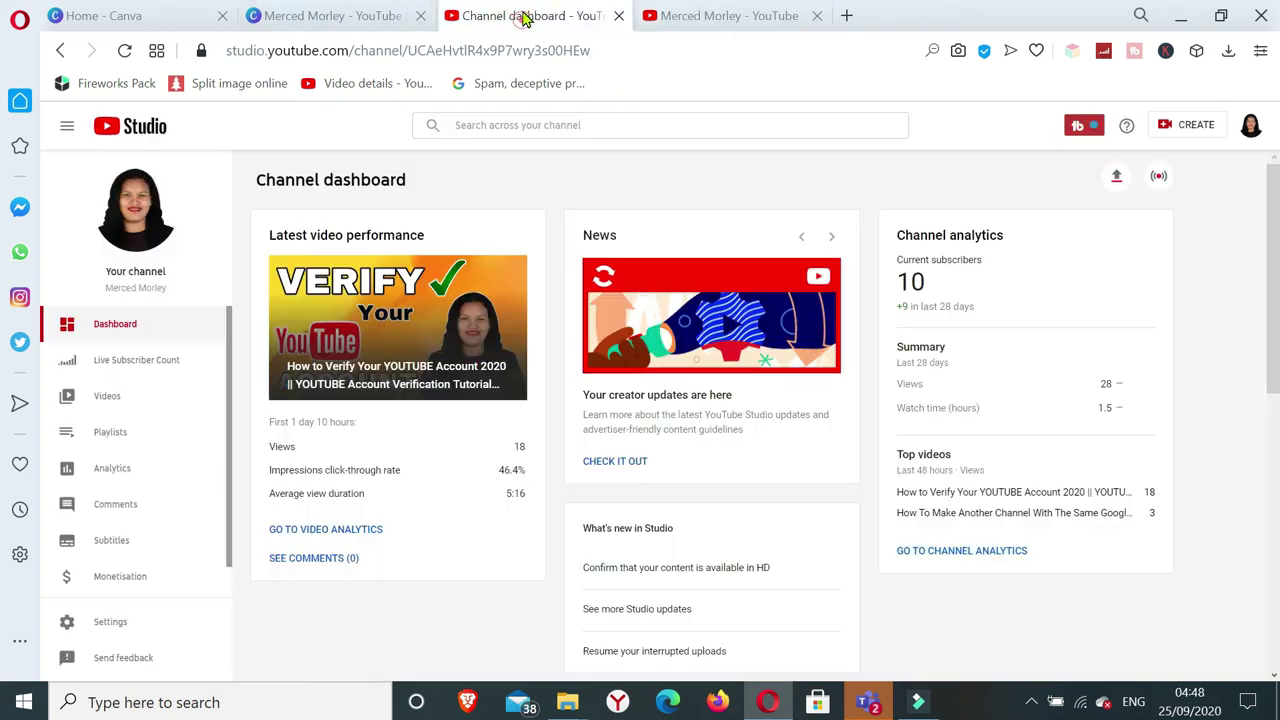
left_click(728, 16)
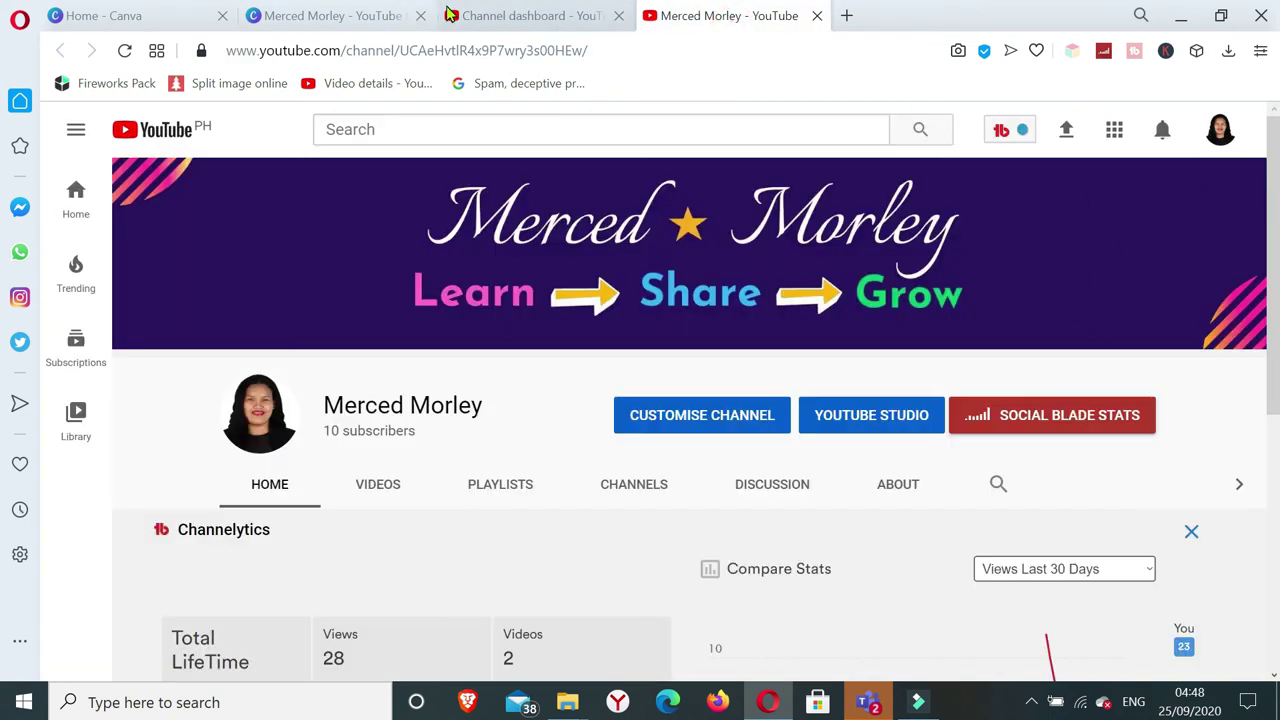
left_click(328, 20)
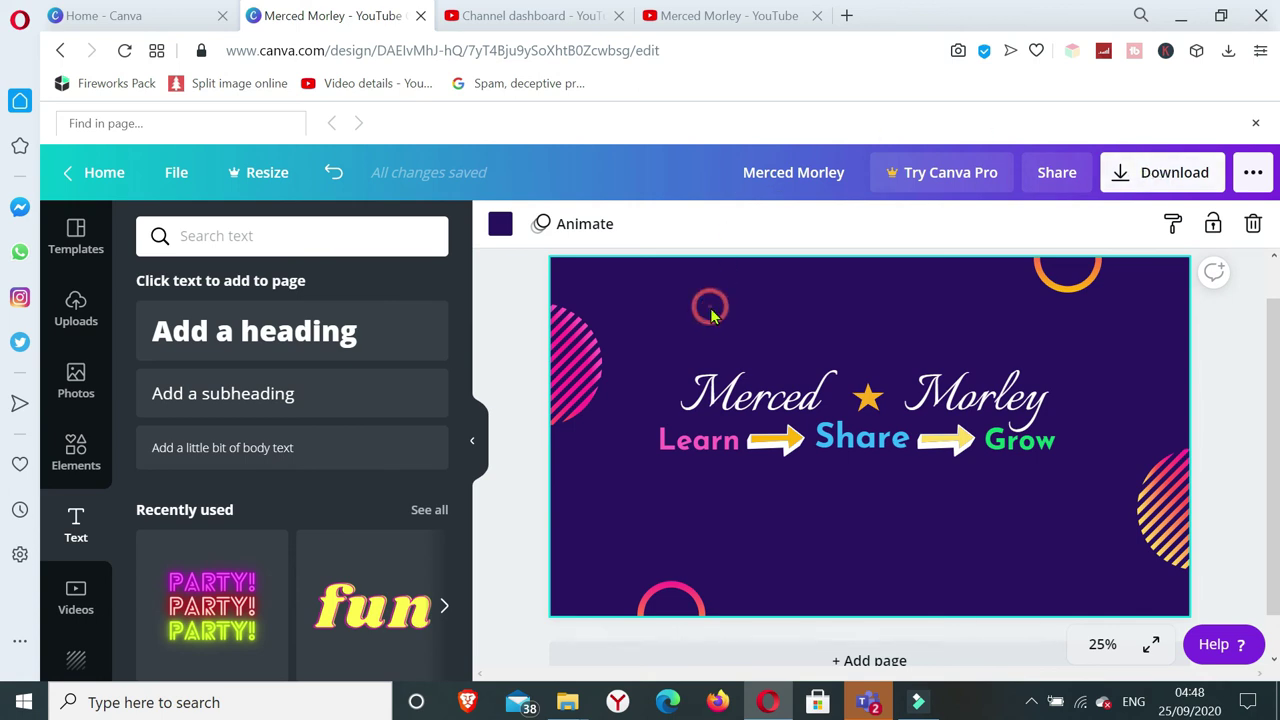
Download the banner with the file type changed from PNG to JPG.
left_click(1133, 188)
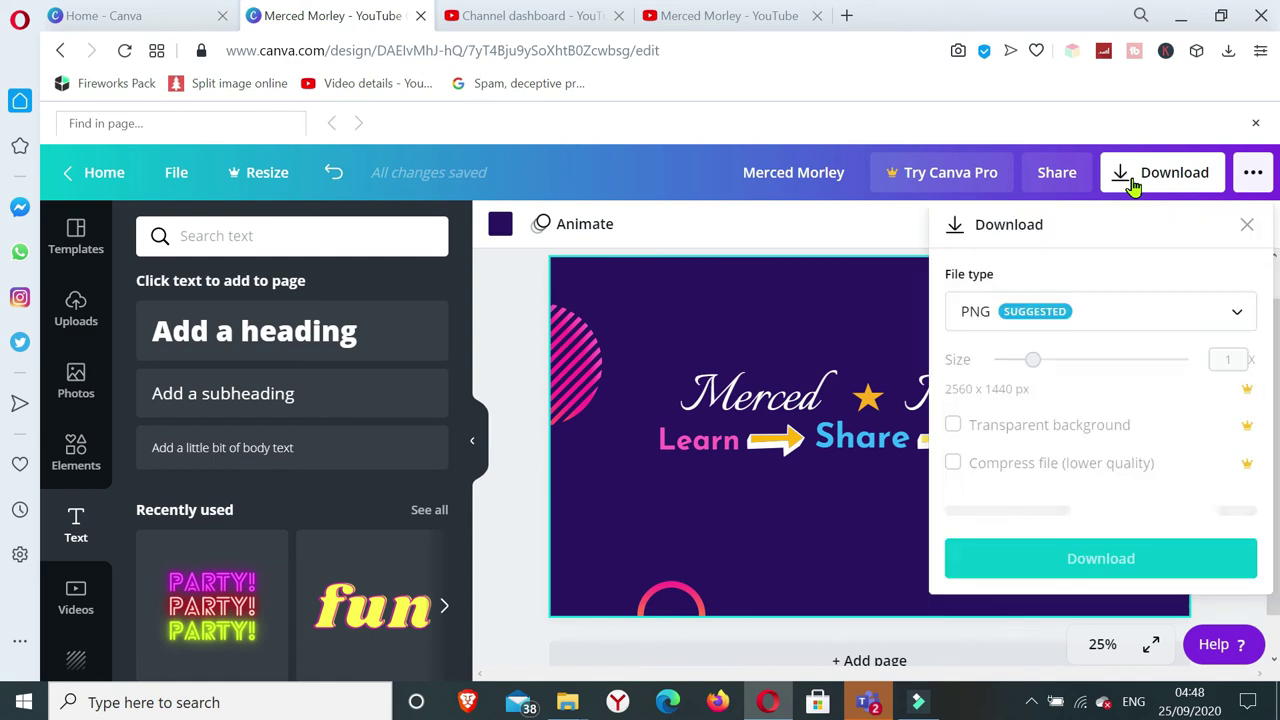
left_click(1186, 315)
left_click(1022, 390)
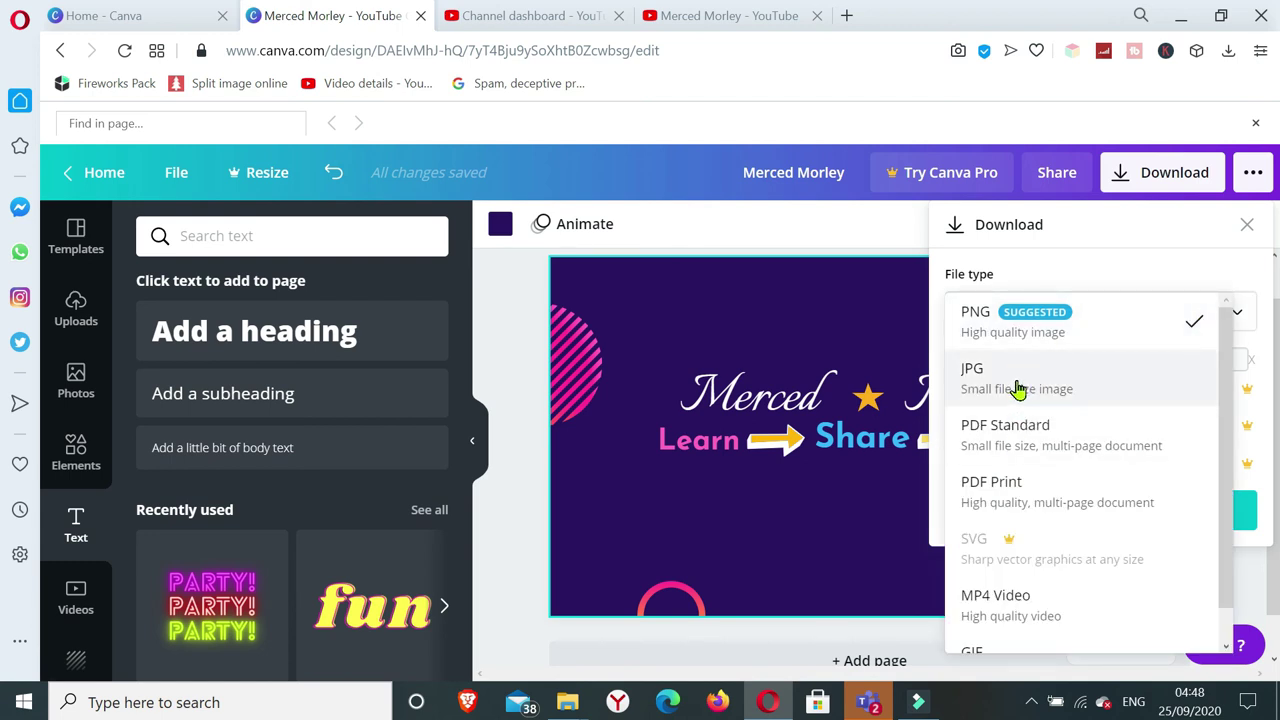
left_click(1017, 389)
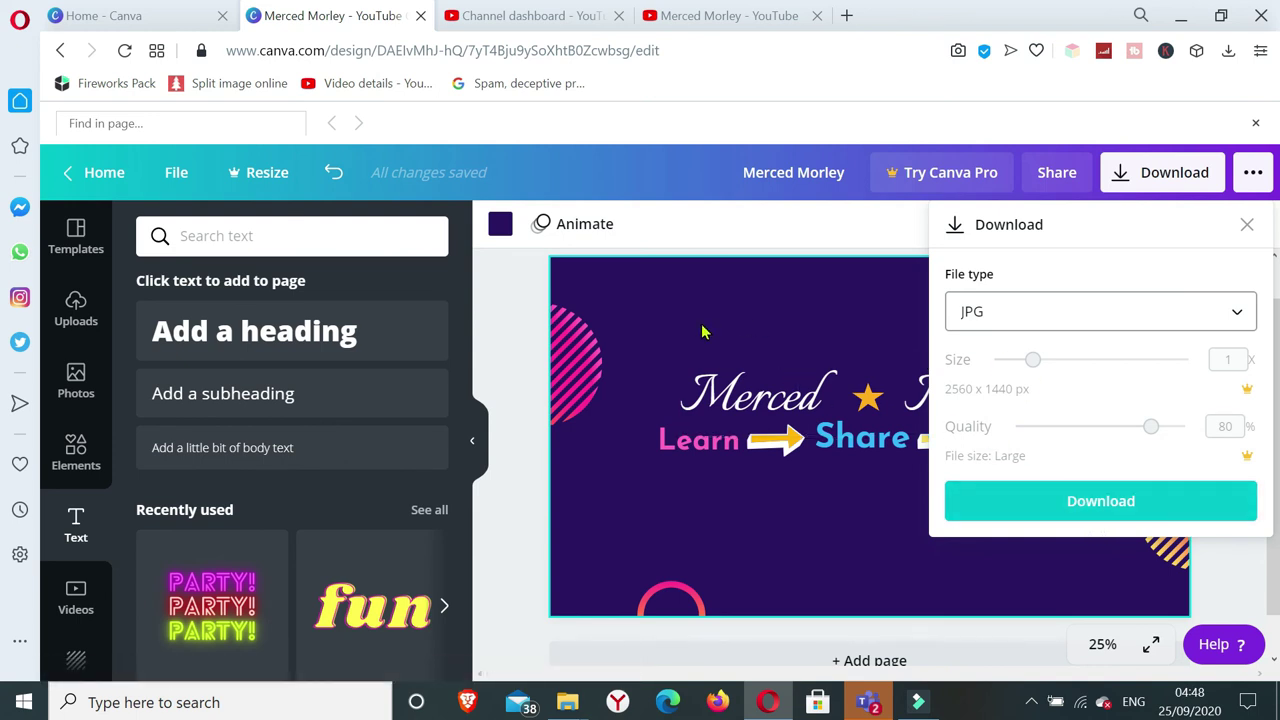
left_click(1116, 512)
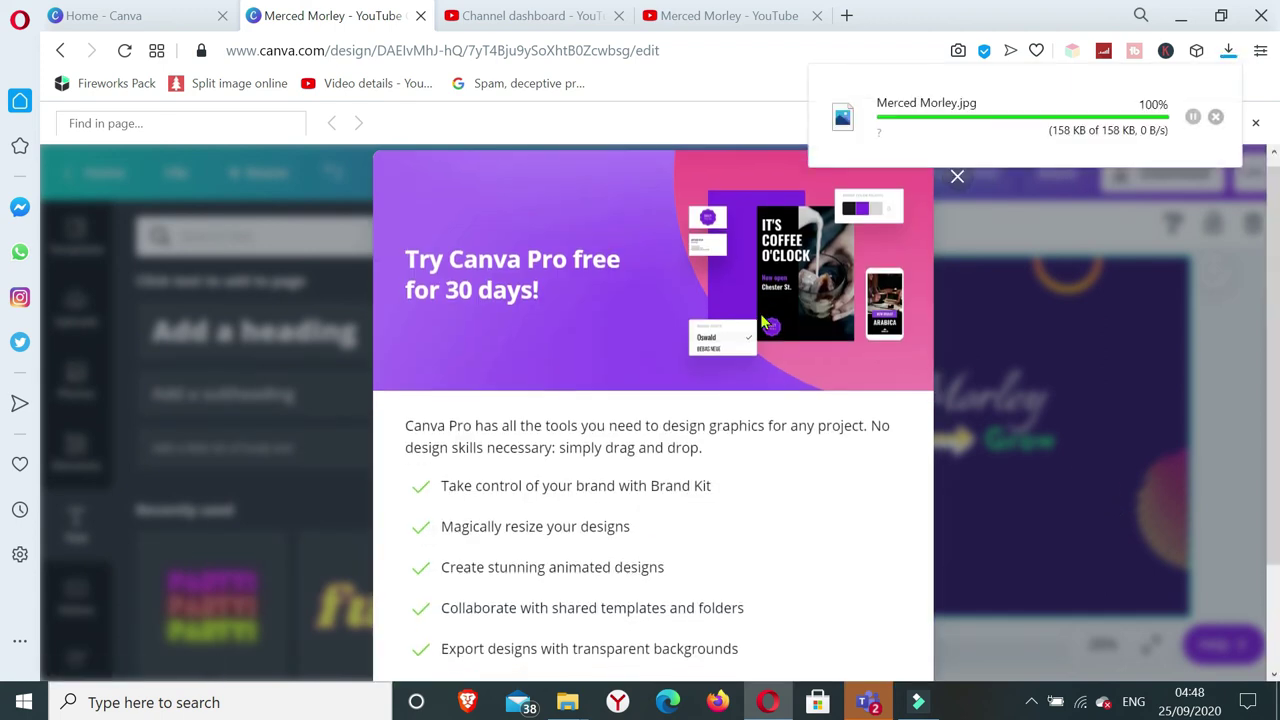
scroll(823, 357, "down", 2)
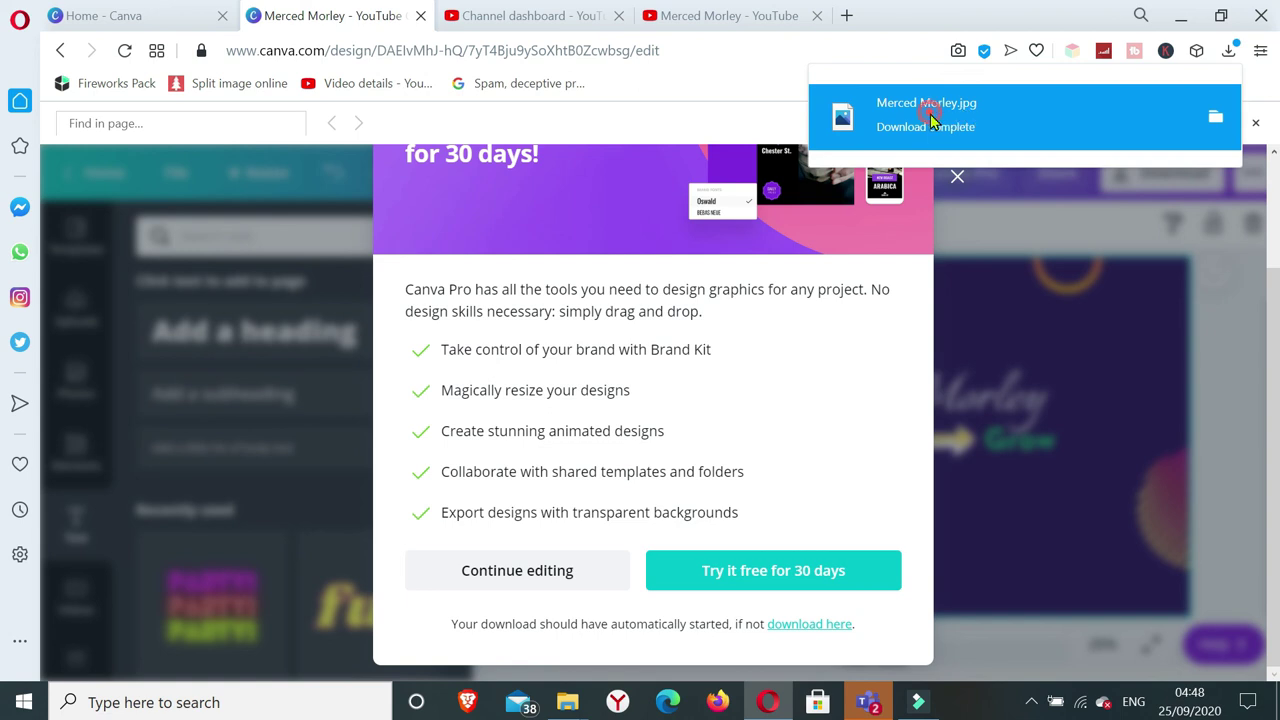
mouse_move(567, 702)
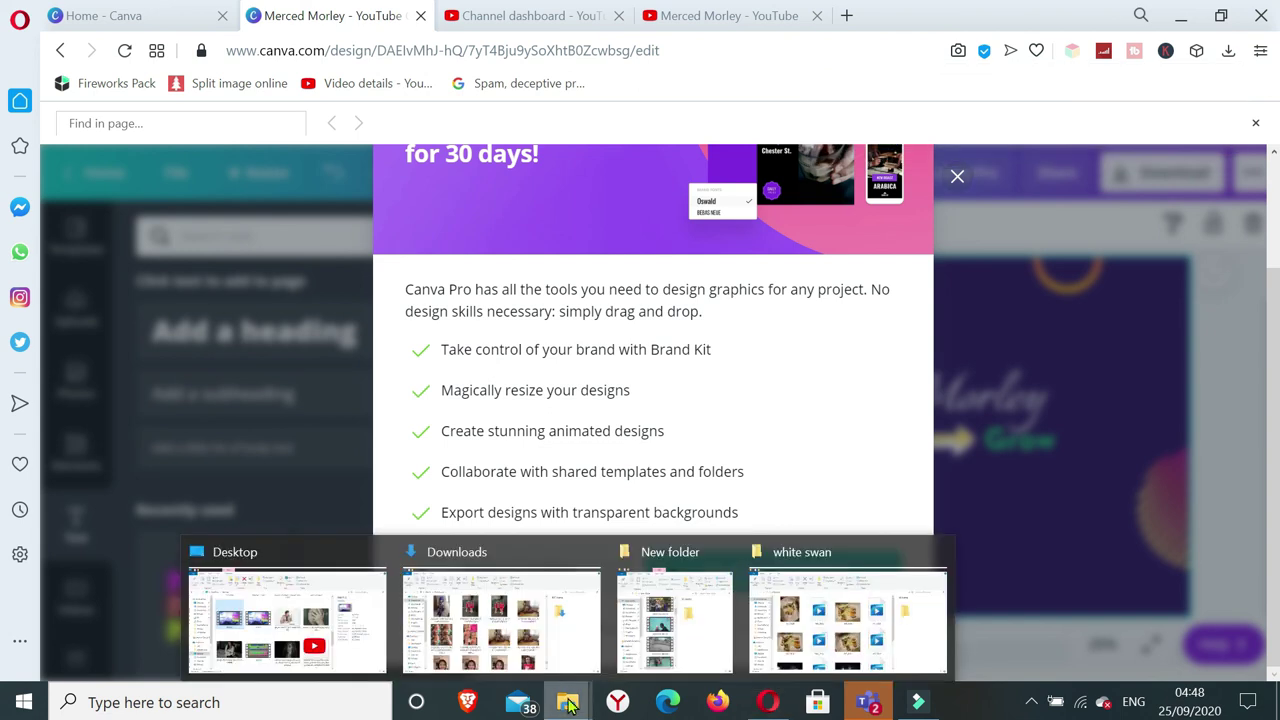
left_click(700, 610)
left_click(88, 525)
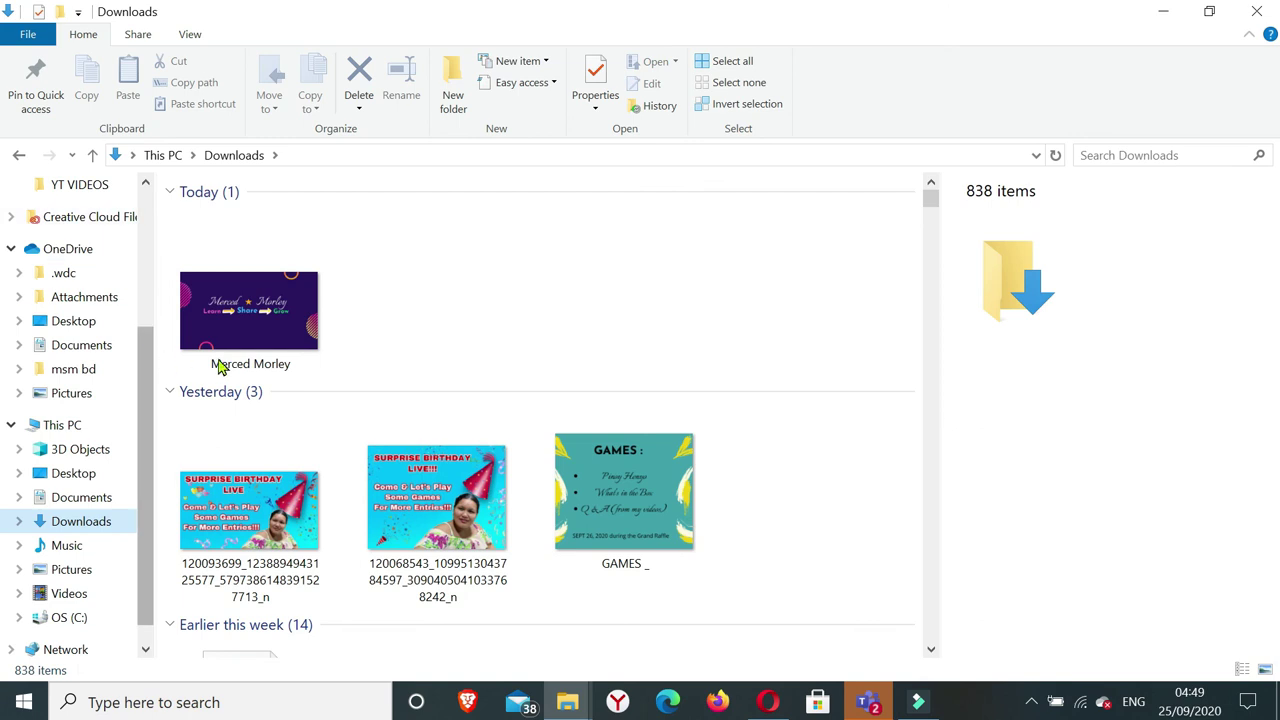
double_click(295, 346)
left_click(1257, 12)
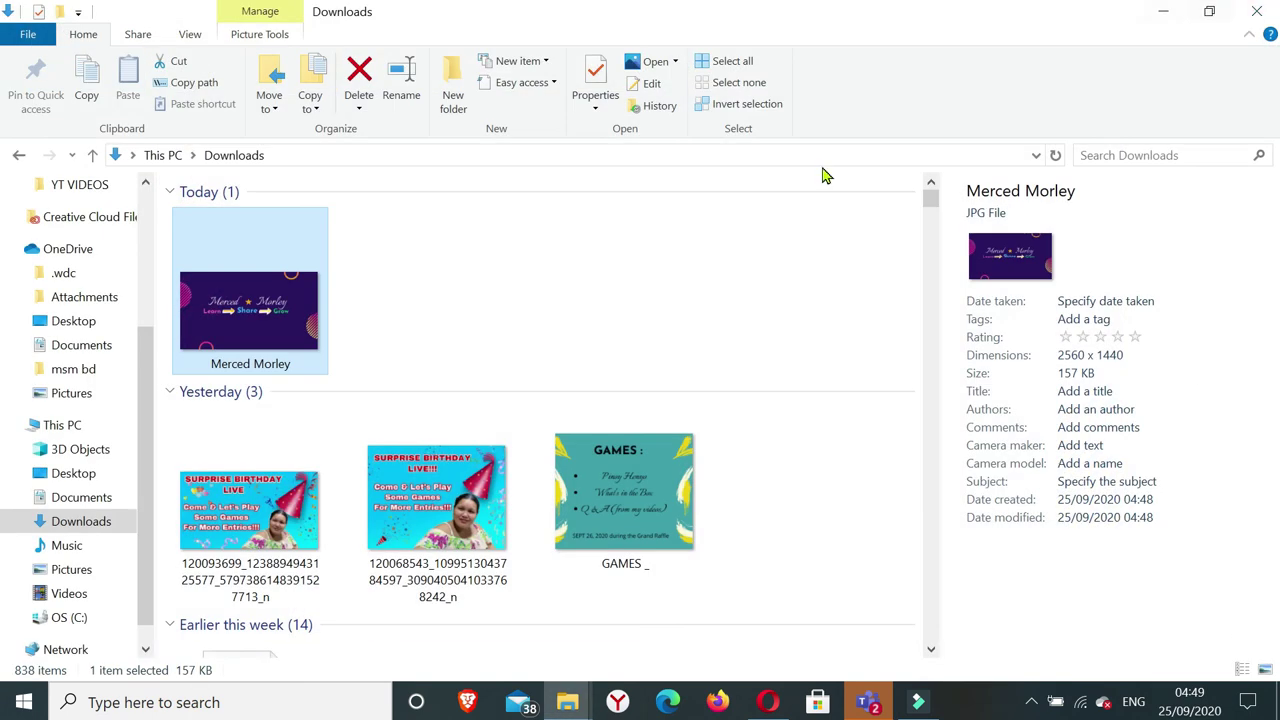
left_click(767, 702)
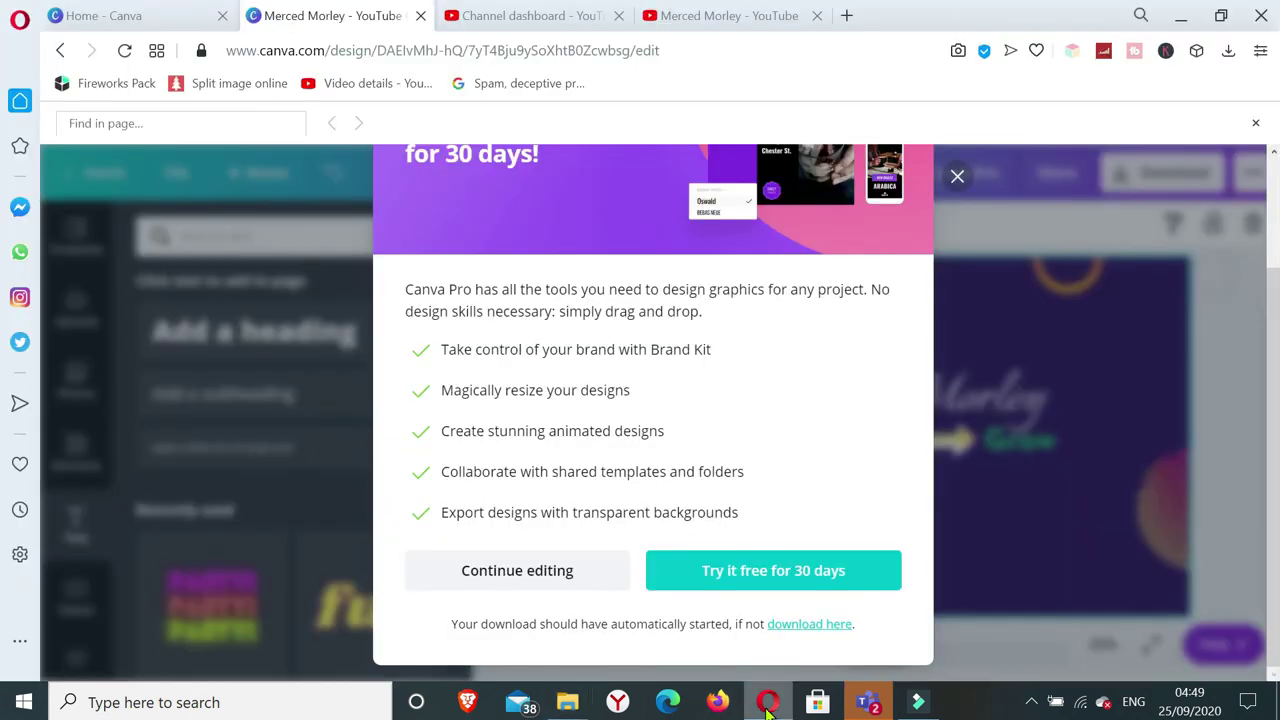
Upload the downloaded banner JPG from the computer as the YouTube channel art.
left_click(955, 178)
left_click(750, 18)
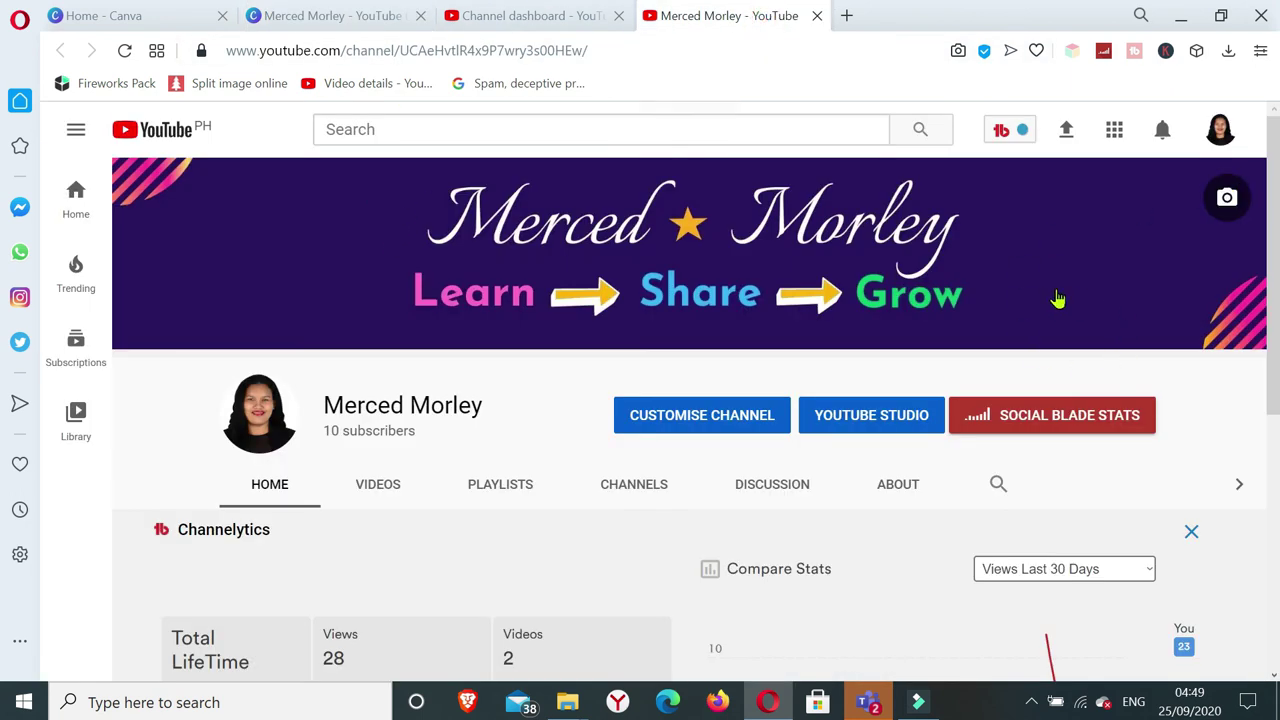
left_click(1126, 298)
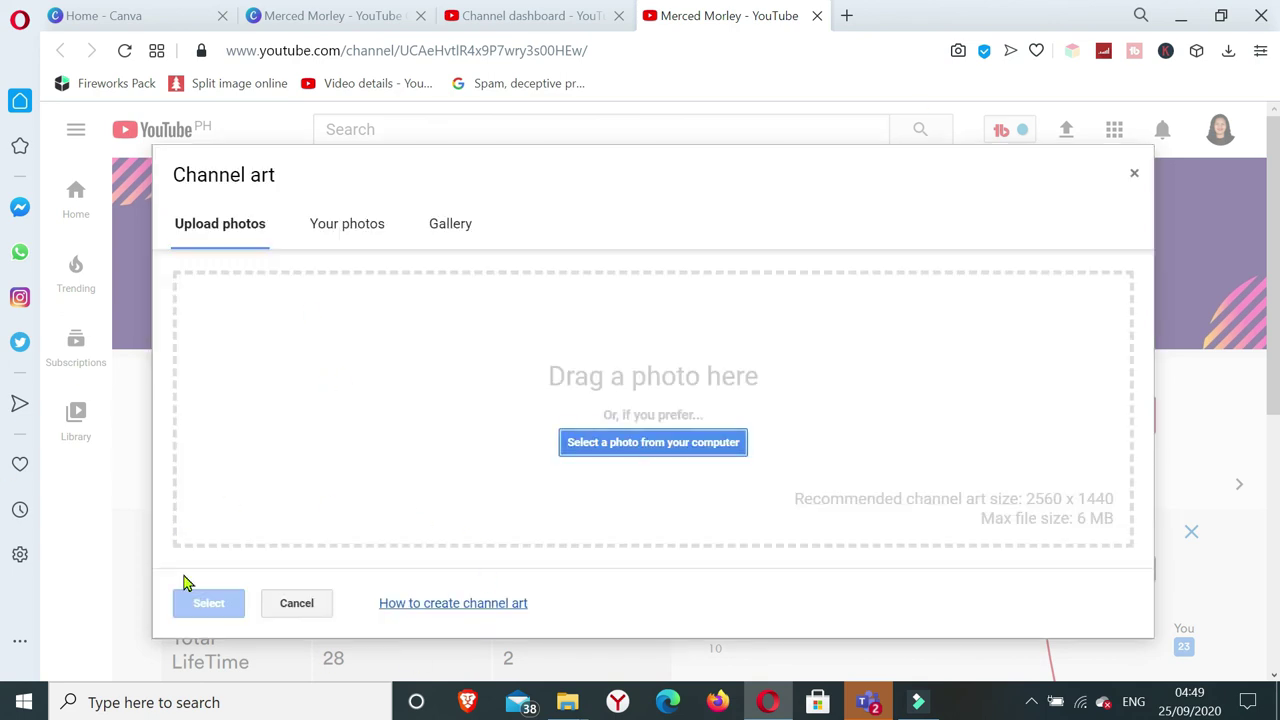
left_click(640, 452)
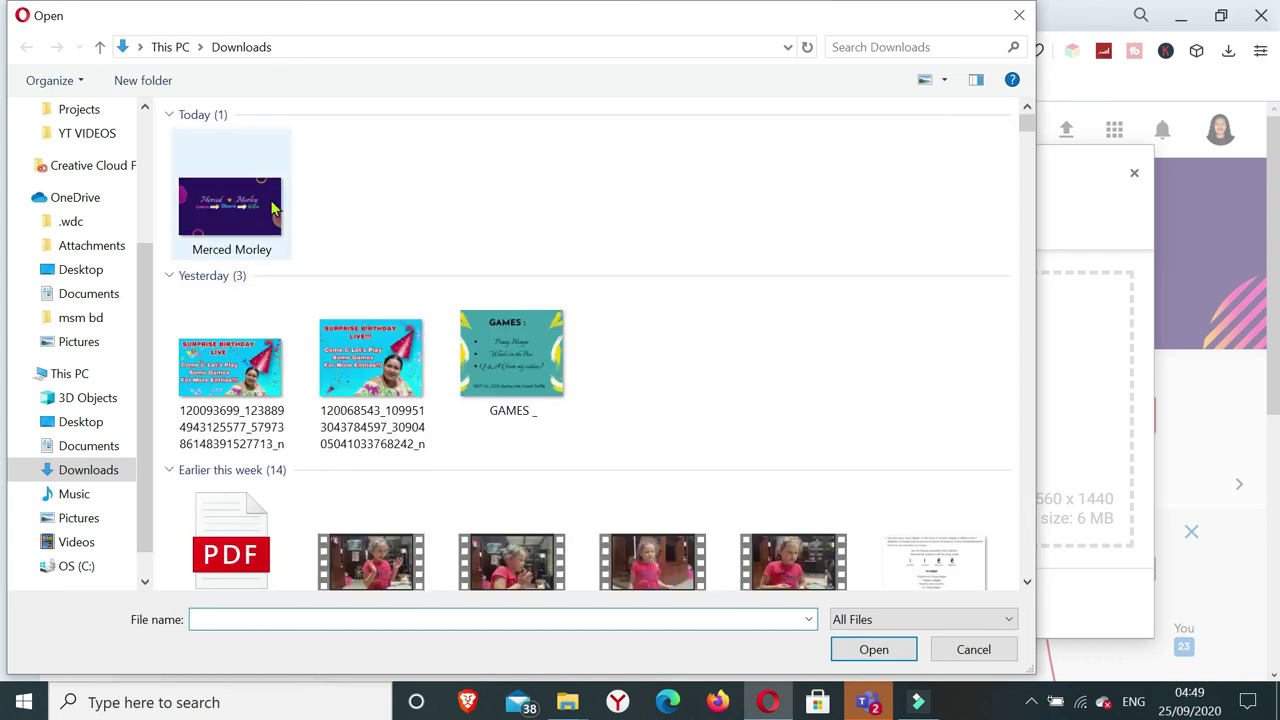
double_click(272, 207)
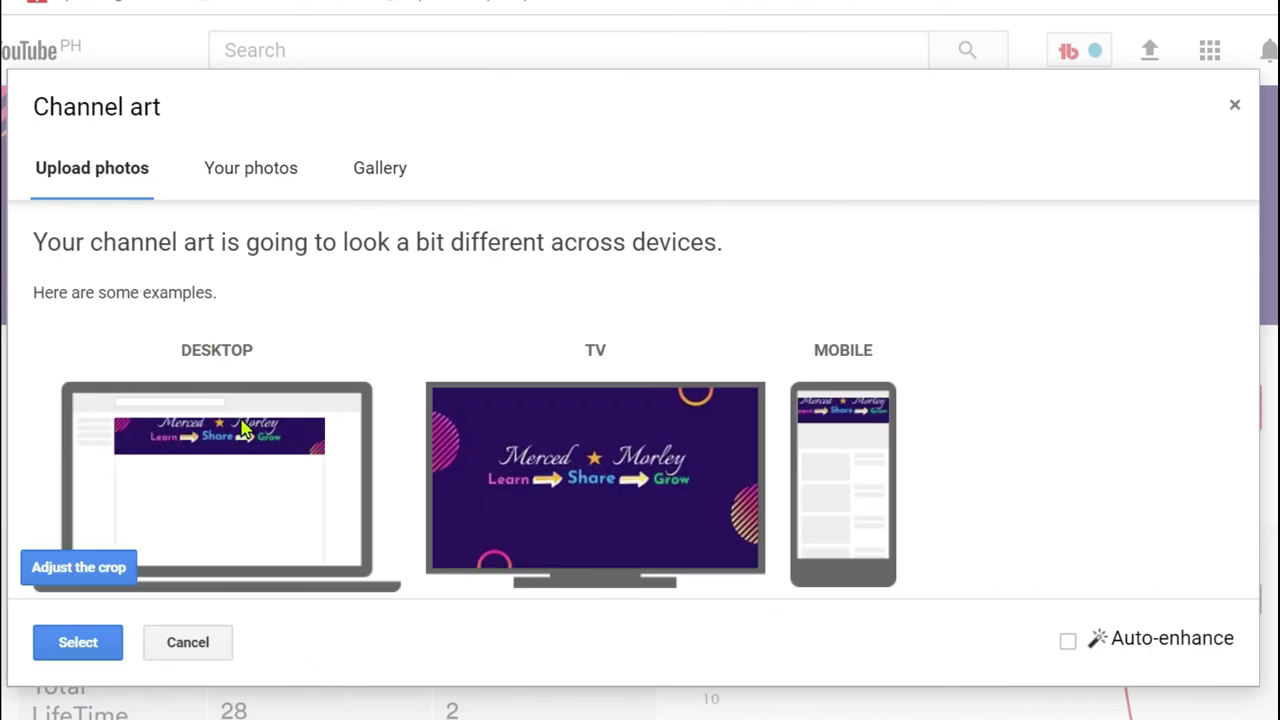
Slightly adjust the banner's crop area, then return to the device previews.
left_click_drag(242, 434, 239, 447)
left_click(97, 570)
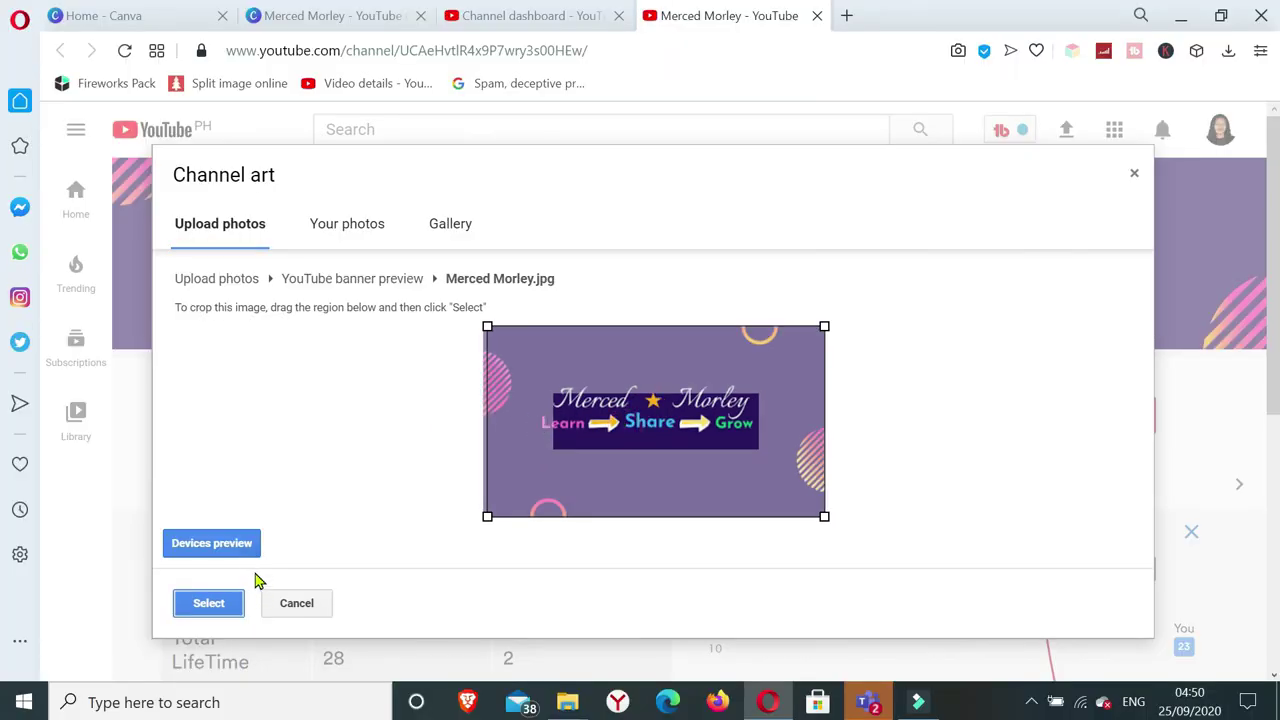
left_click(213, 545)
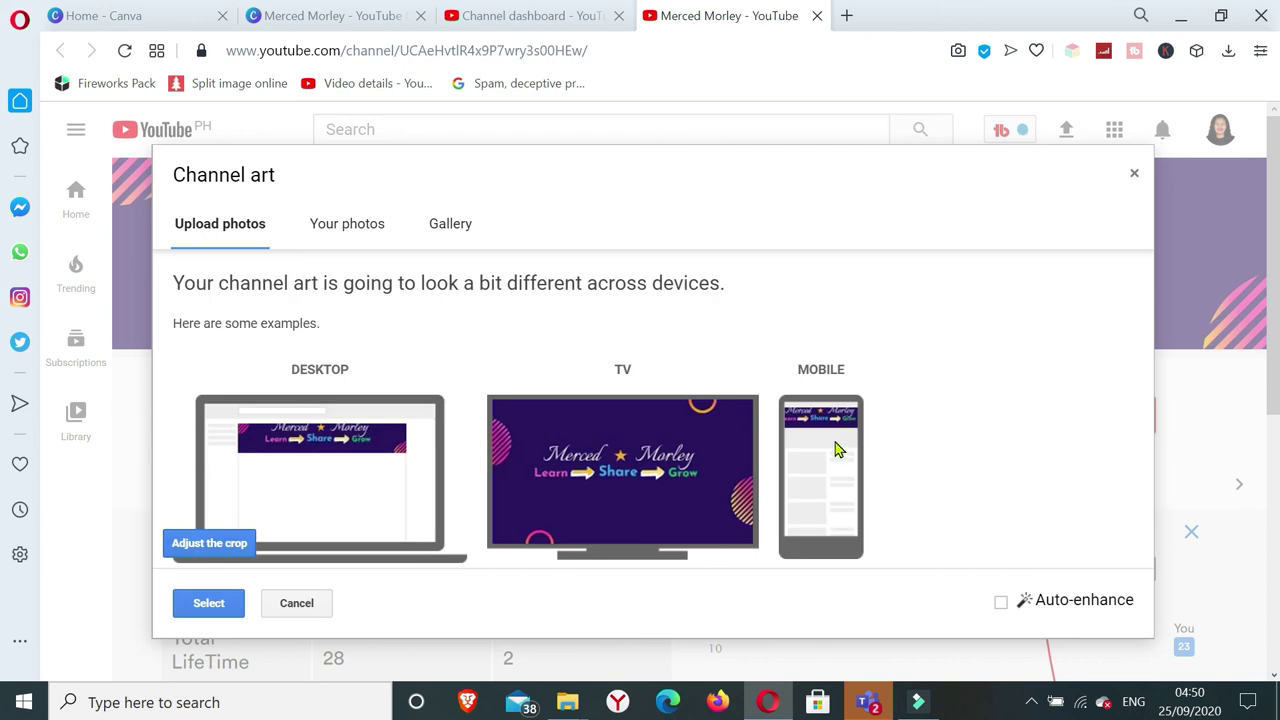